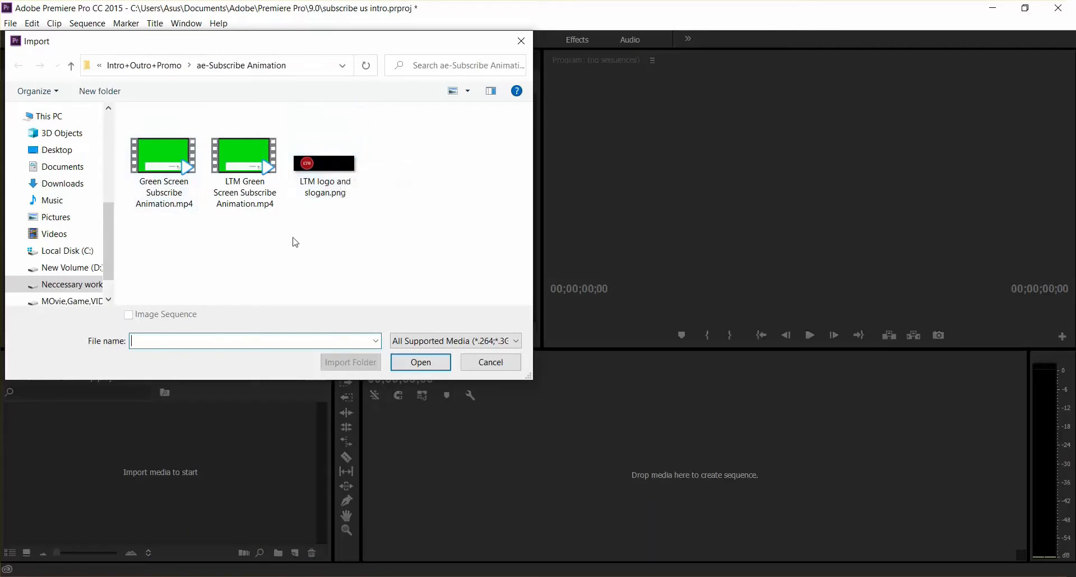
# Step: Import Green Screen Subscribe Animation.mp4 and LTM logo and slogan.png from the ae-Subscribe Animation folder into the project
pyautogui.click(161, 184)
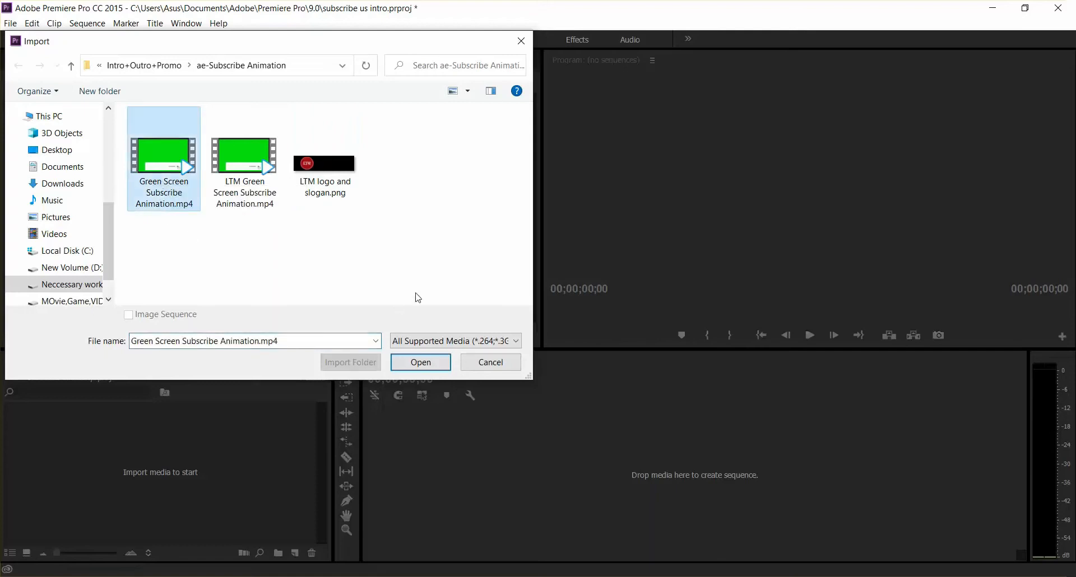
pyautogui.click(429, 365)
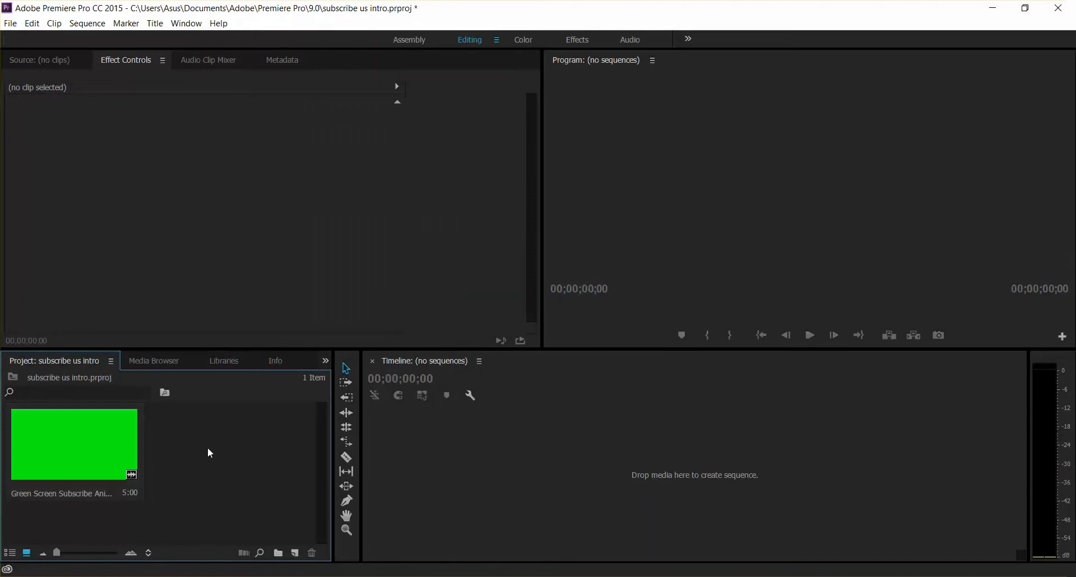
pyautogui.doubleClick(207, 447)
pyautogui.click(341, 192)
pyautogui.click(422, 363)
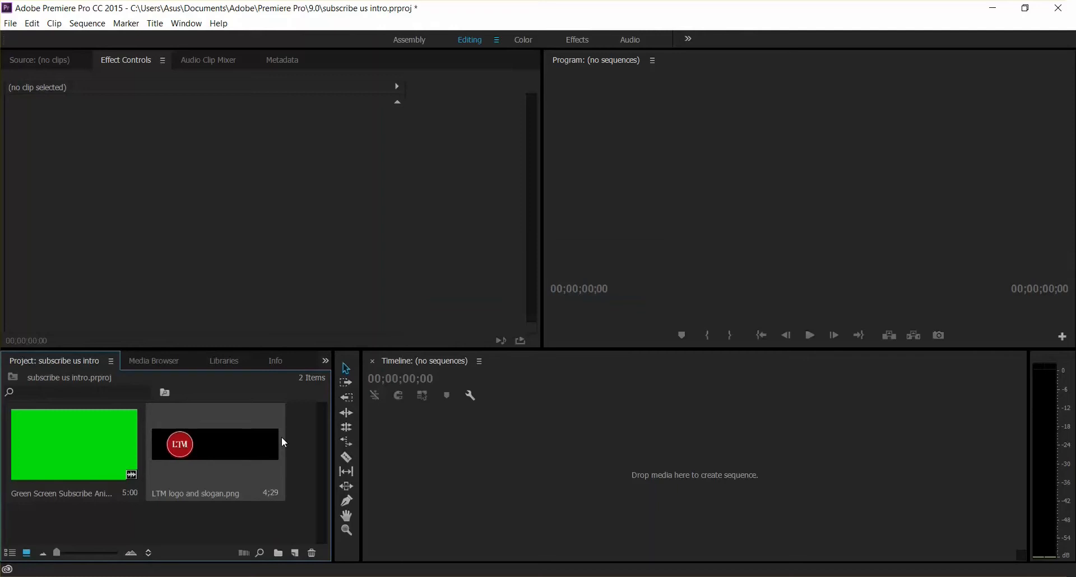
# Step: Create a sequence on the empty timeline from the Green Screen Subscribe Animation clip
pyautogui.click(467, 450)
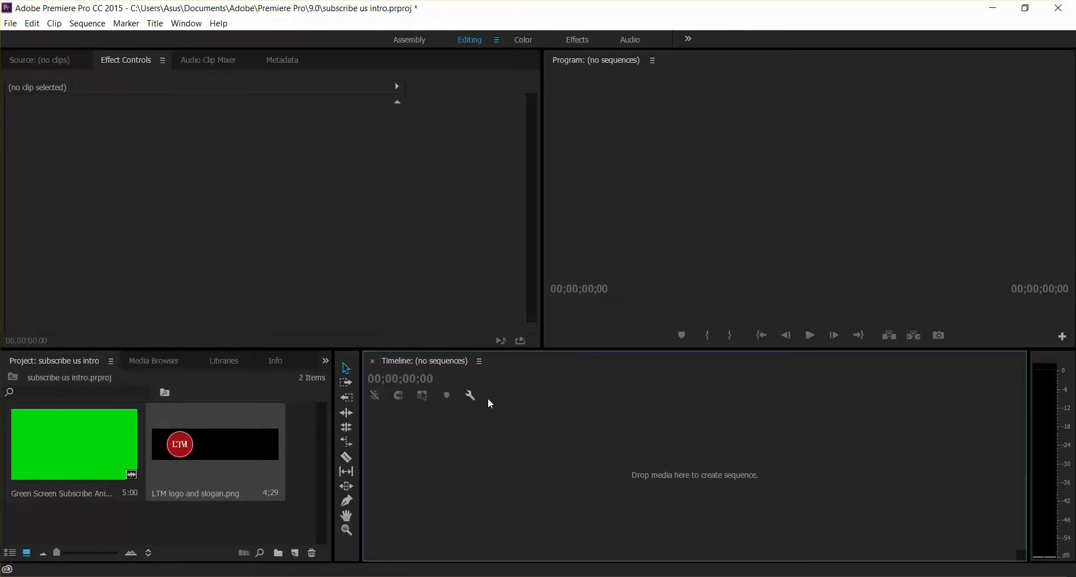
pyautogui.click(94, 443)
pyautogui.moveTo(112, 444); pyautogui.dragTo(449, 452)
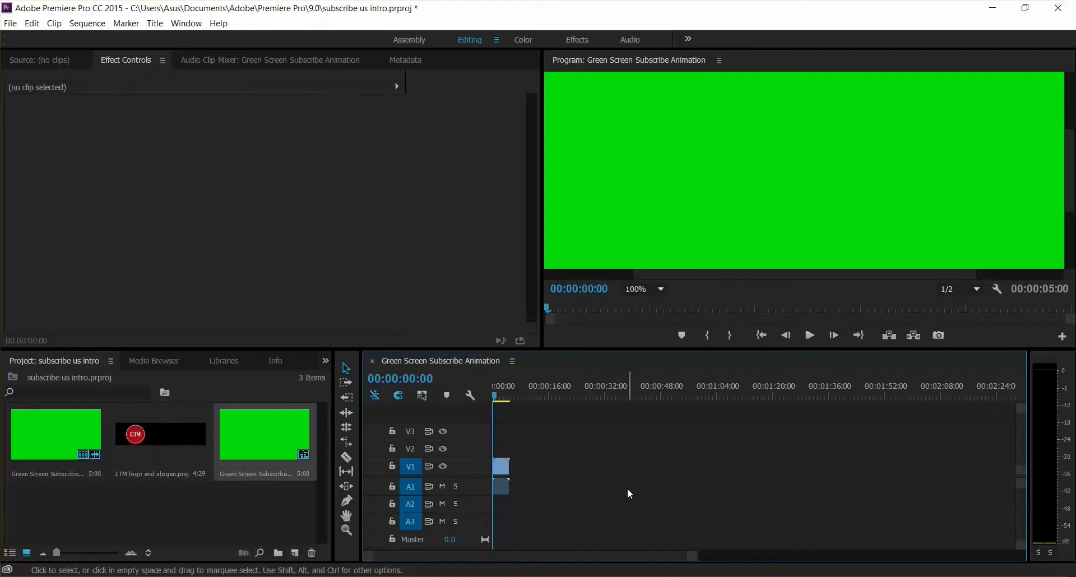
# Step: Play through the green screen animation and set the program preview zoom to Fit to examine the whole frame
pyautogui.press('space')
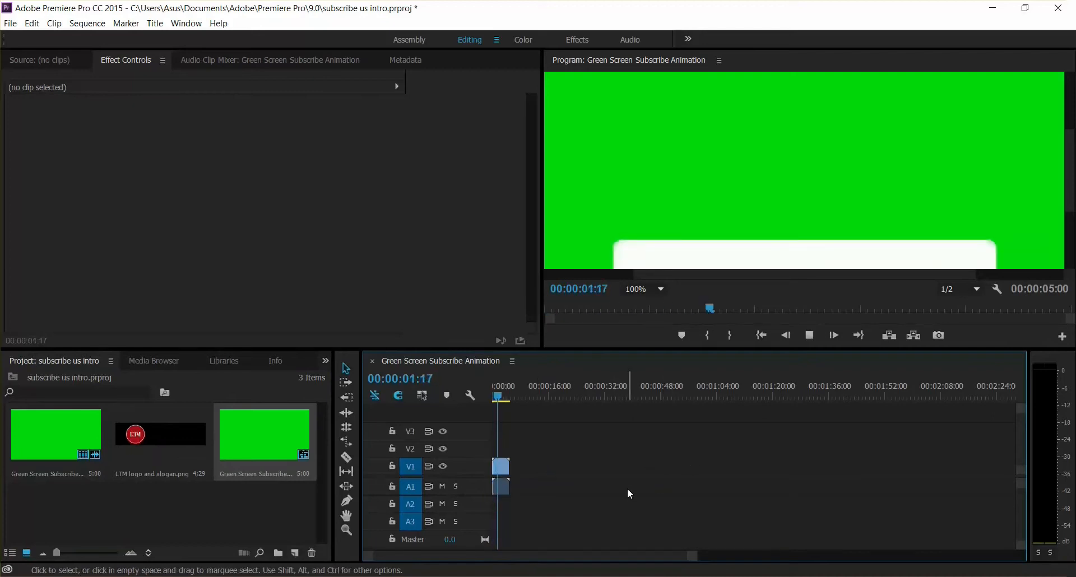
pyautogui.press('space')
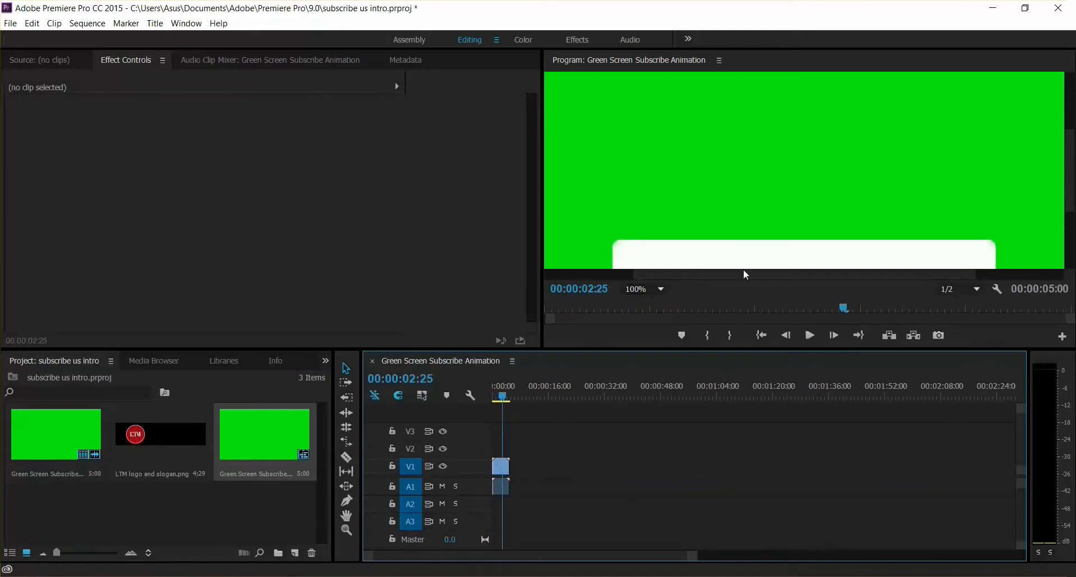
pyautogui.click(660, 289)
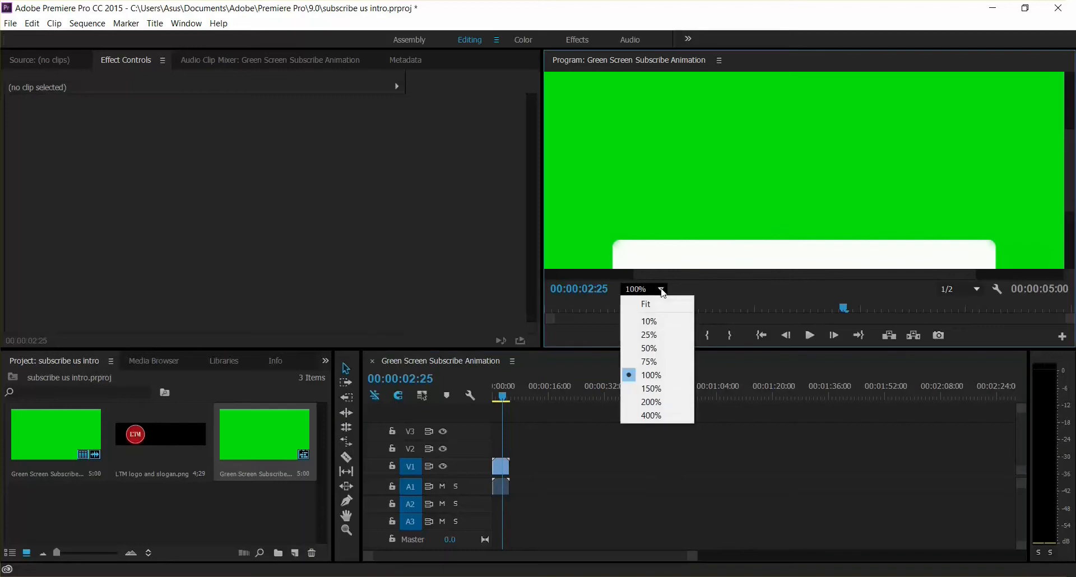
pyautogui.click(647, 304)
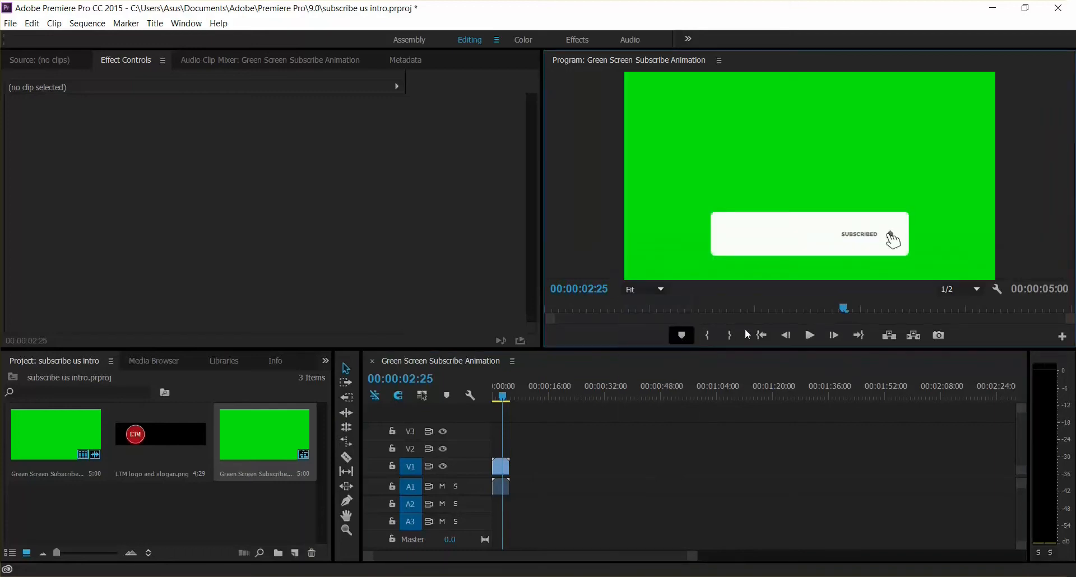
pyautogui.moveTo(505, 401); pyautogui.dragTo(491, 395)
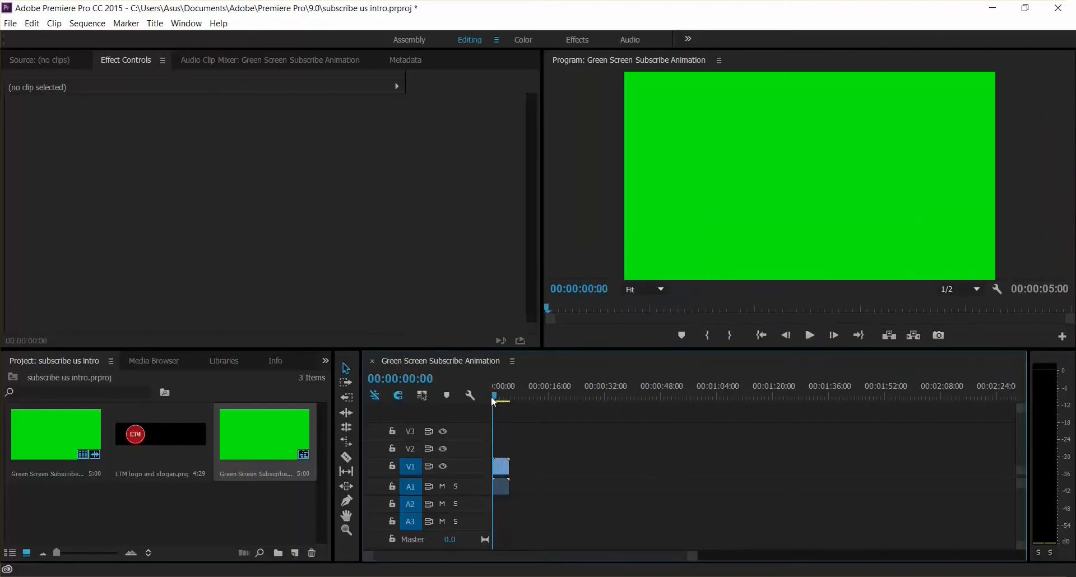
pyautogui.press('space')
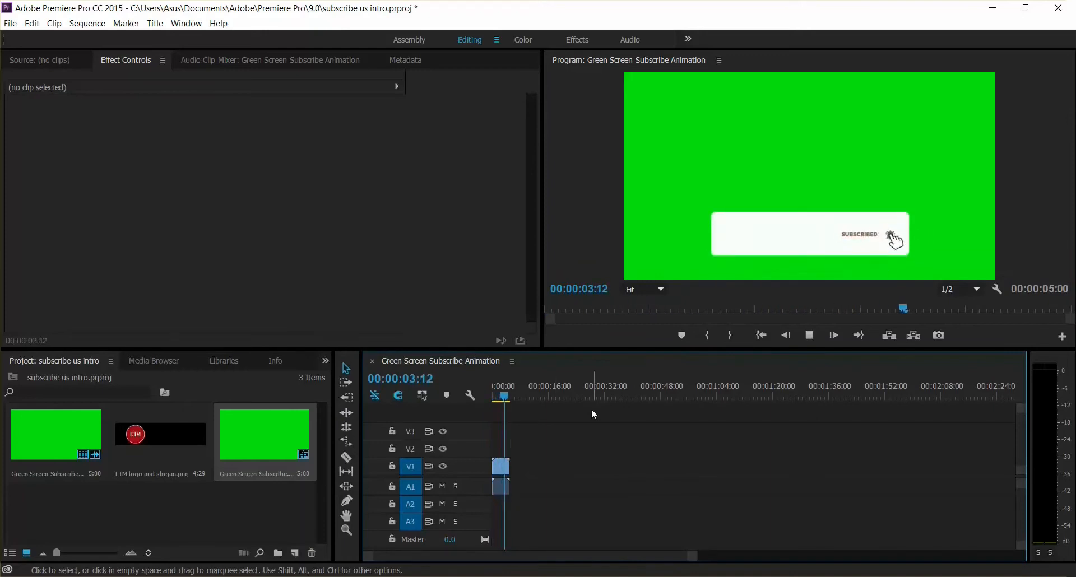
pyautogui.press('space')
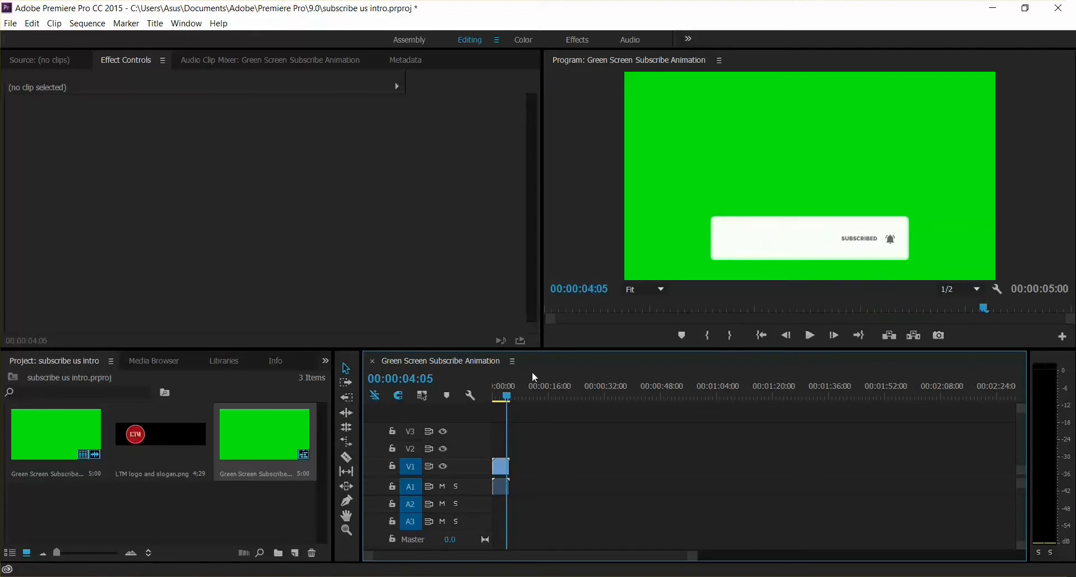
# Step: Place LTM logo and slogan.png on track V2 above the animation clip, with the playhead where the subscribe bar is displayed
pyautogui.moveTo(508, 398); pyautogui.dragTo(502, 398)
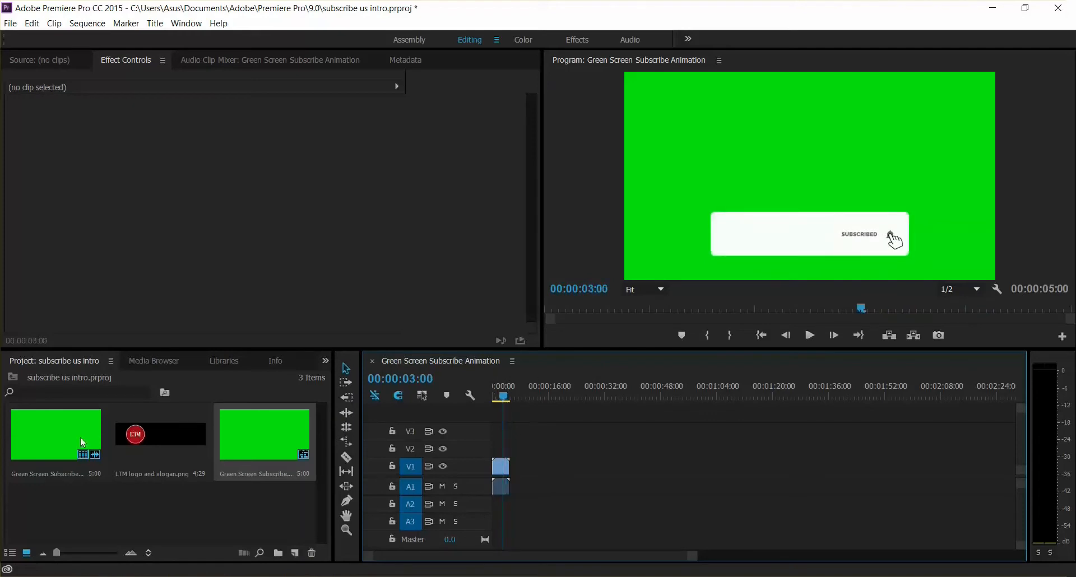
pyautogui.click(141, 439)
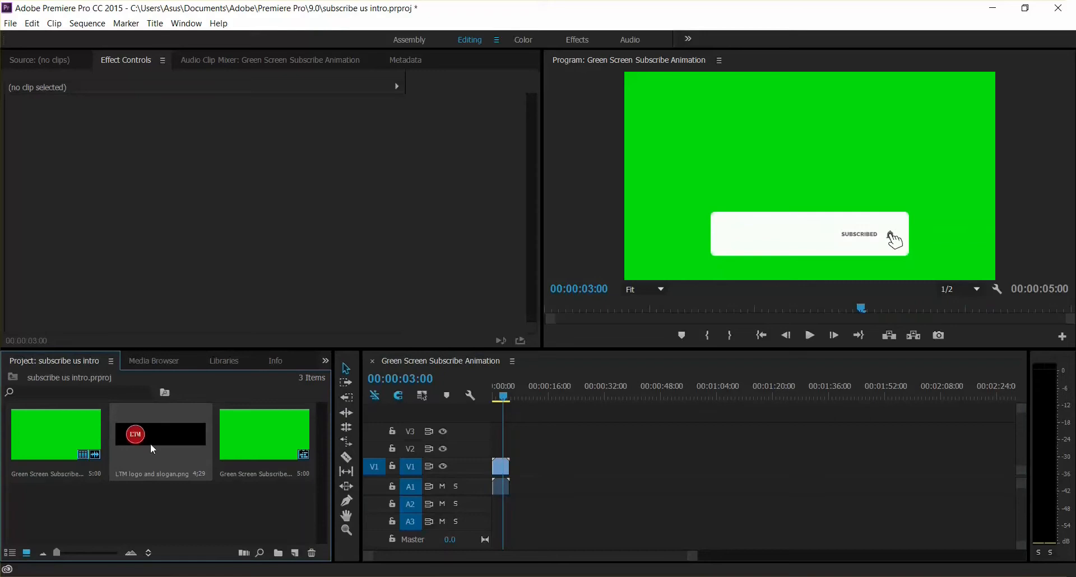
pyautogui.moveTo(150, 443); pyautogui.dragTo(497, 455)
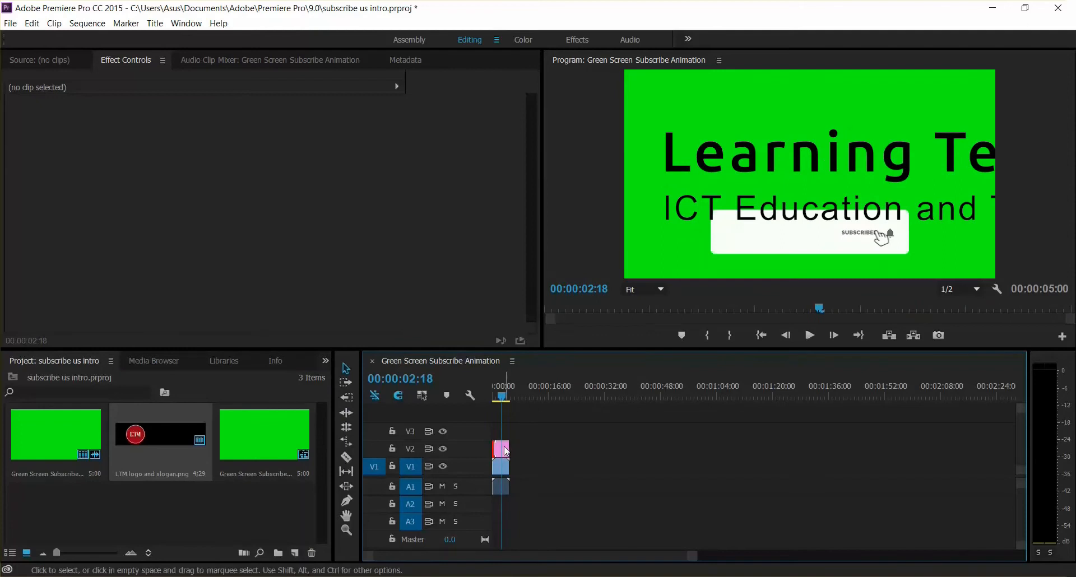
# Step: Scale the oversized logo and slogan down and position it over the blank area of the white subscribe bar
pyautogui.moveTo(816, 175); pyautogui.dragTo(815, 167)
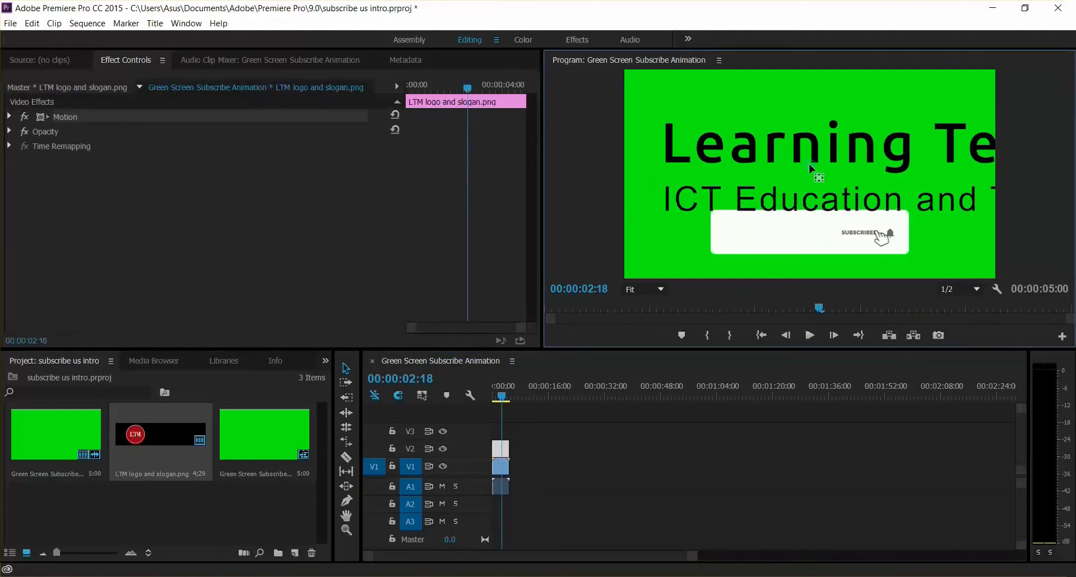
pyautogui.moveTo(904, 200)
pyautogui.mouseDown()
pyautogui.moveTo(814, 159)
pyautogui.moveTo(764, 156)
pyautogui.mouseUp()
pyautogui.moveTo(870, 132); pyautogui.dragTo(760, 166)
pyautogui.moveTo(920, 161); pyautogui.dragTo(772, 147)
pyautogui.moveTo(859, 166); pyautogui.dragTo(830, 128)
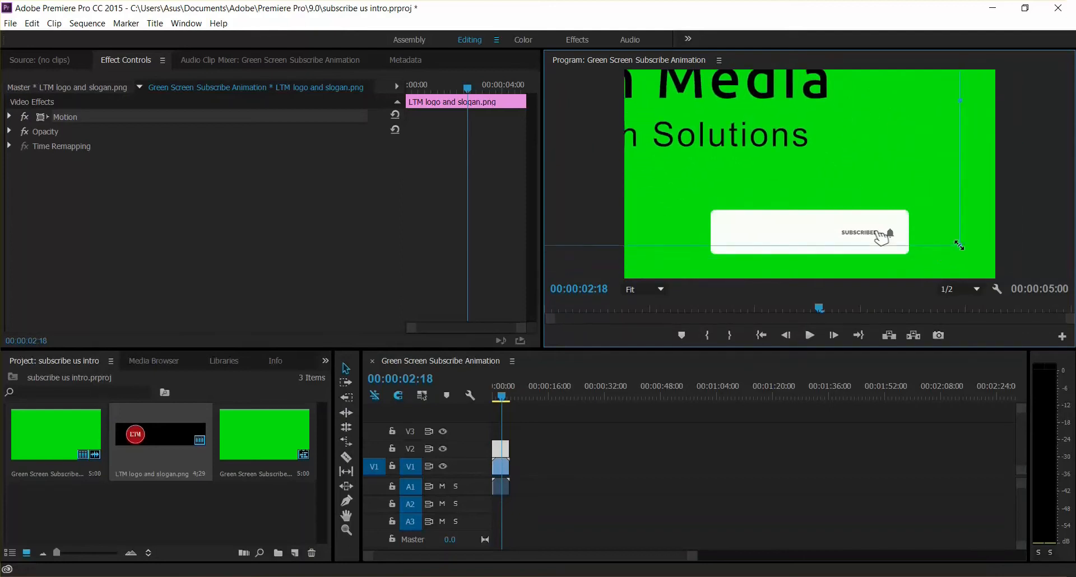
pyautogui.moveTo(959, 245); pyautogui.dragTo(904, 200)
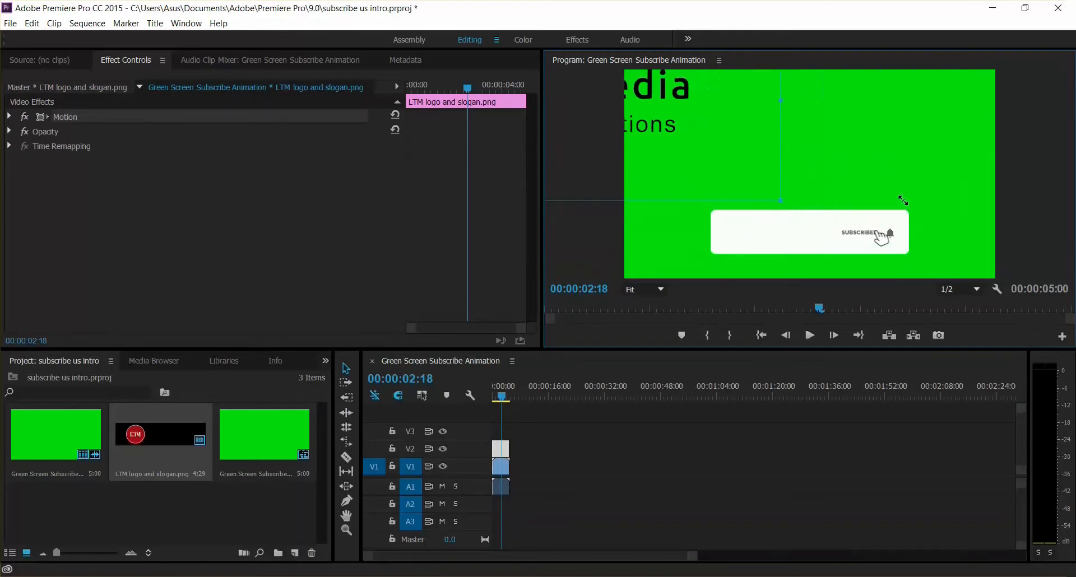
pyautogui.moveTo(762, 198); pyautogui.dragTo(860, 187)
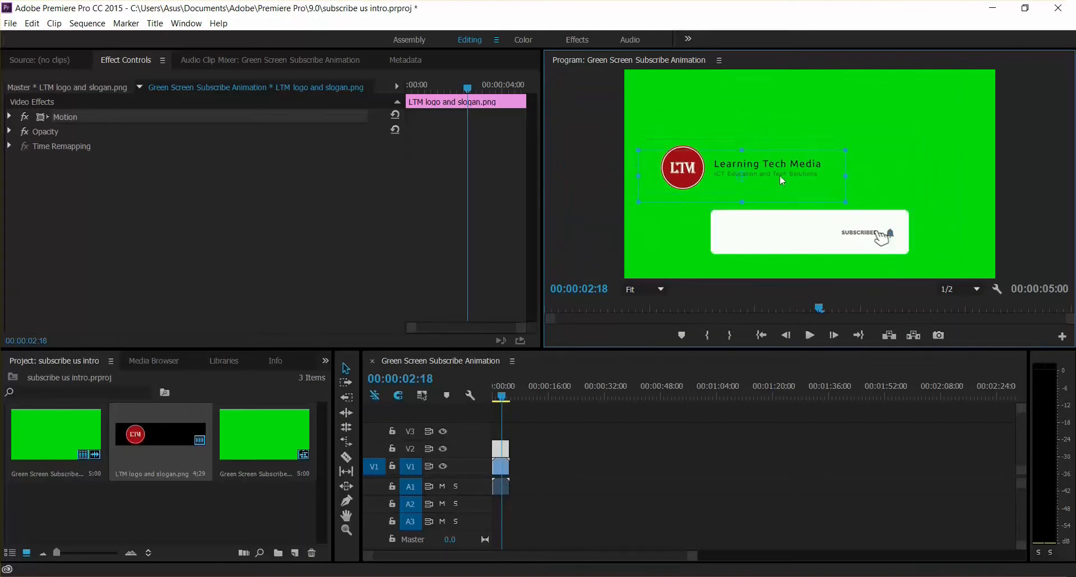
pyautogui.moveTo(779, 175); pyautogui.dragTo(810, 232)
pyautogui.moveTo(877, 263); pyautogui.dragTo(830, 249)
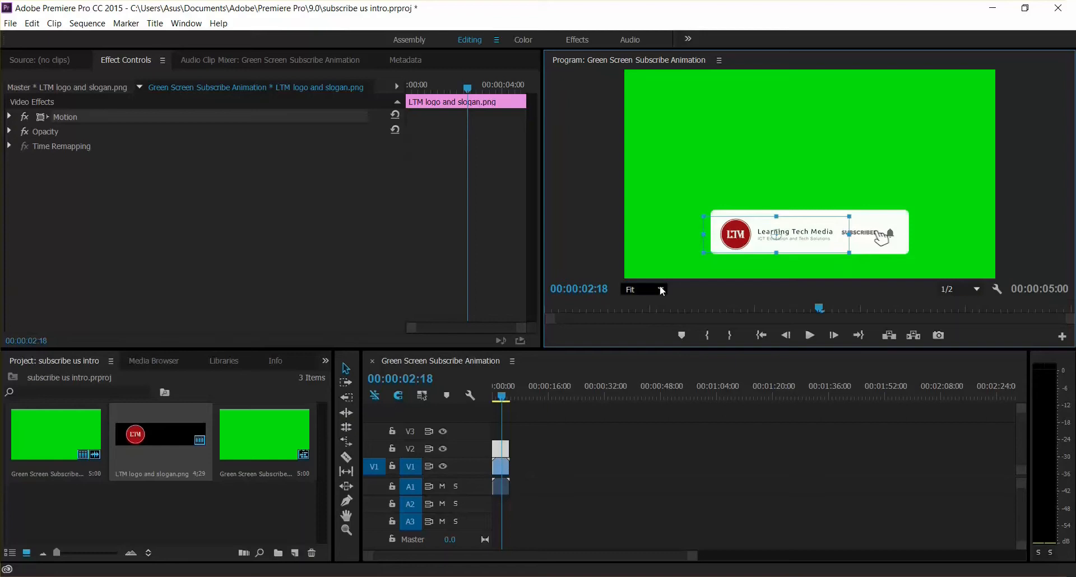
# Step: Set the program preview zoom to 75% and move the green screen animation higher in the frame
pyautogui.click(660, 289)
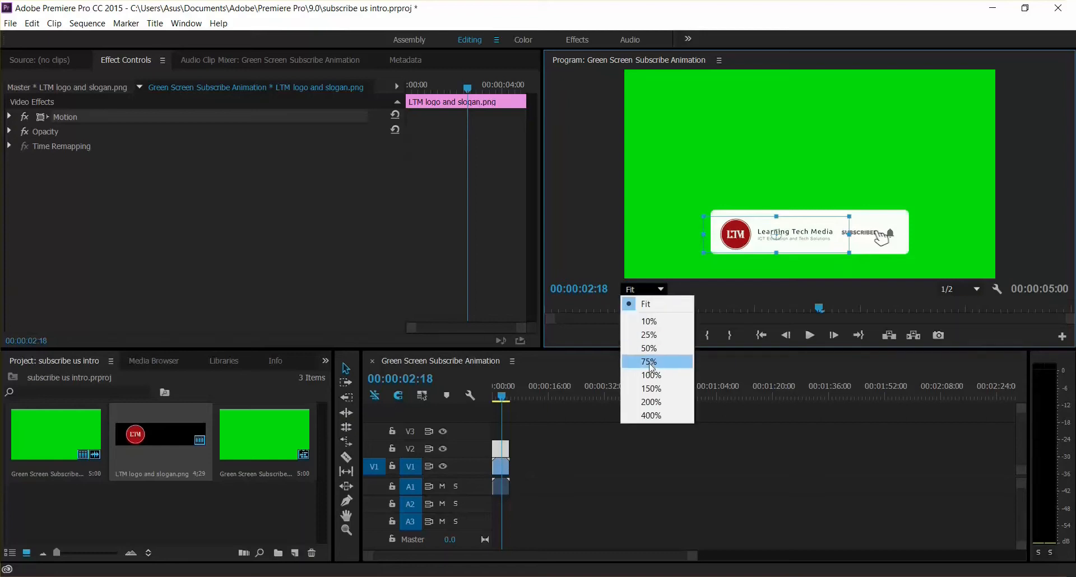
pyautogui.click(652, 364)
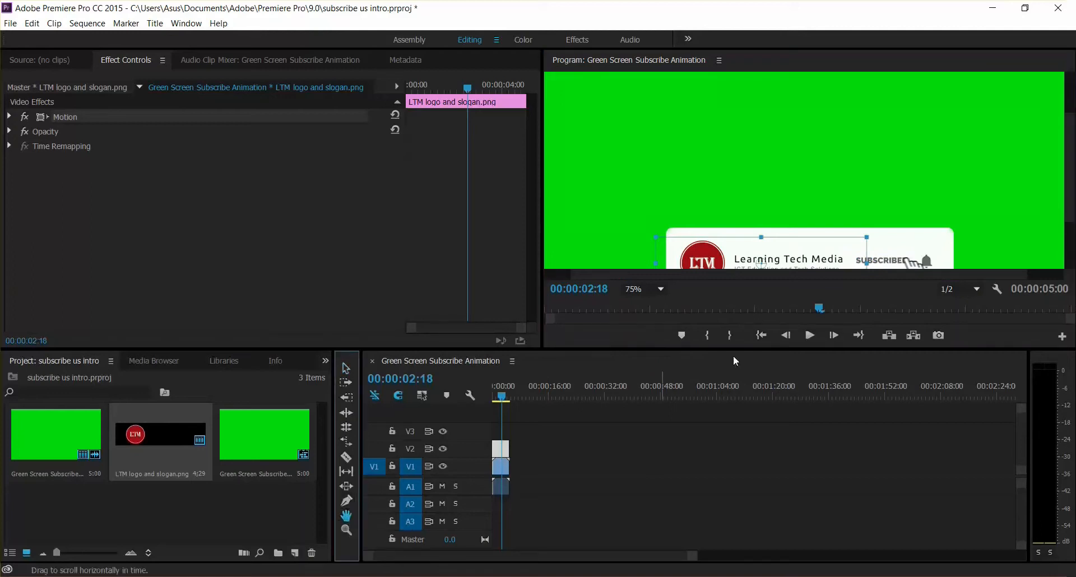
pyautogui.click(908, 215)
pyautogui.moveTo(908, 214); pyautogui.dragTo(906, 176)
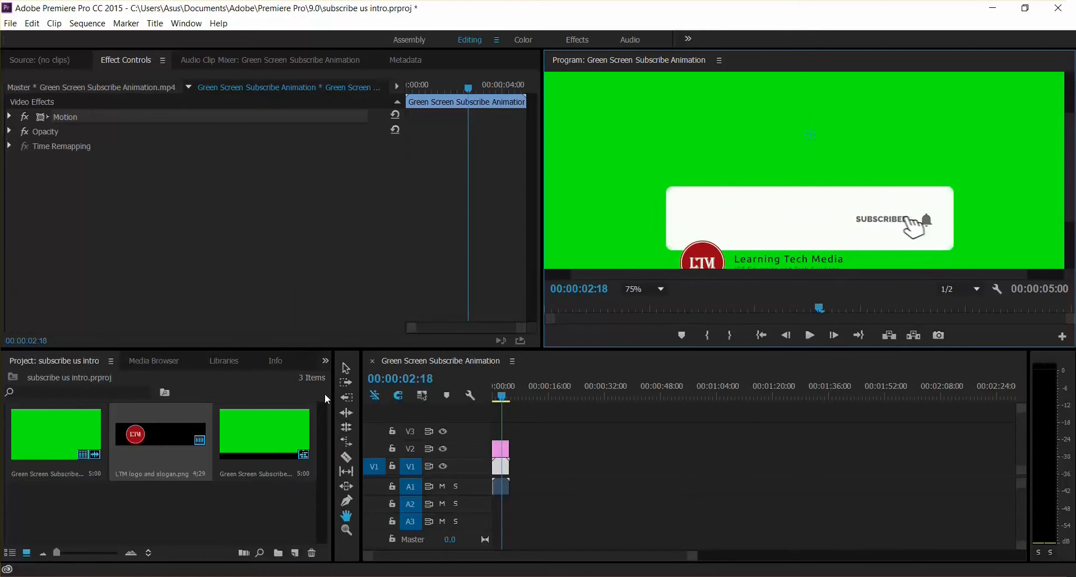
pyautogui.click(347, 370)
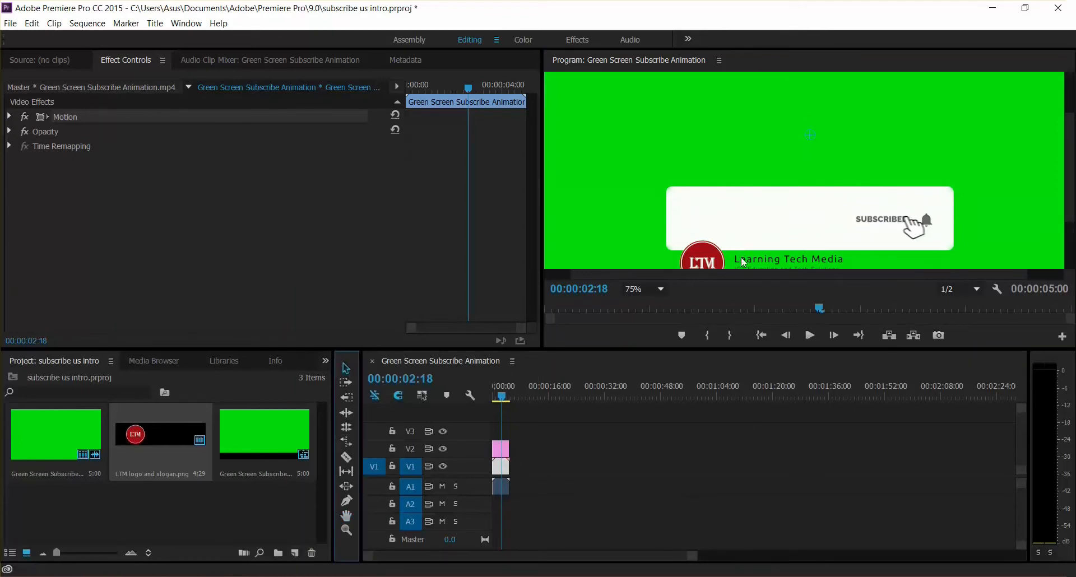
pyautogui.moveTo(747, 264)
pyautogui.mouseDown()
pyautogui.moveTo(750, 235)
pyautogui.moveTo(749, 252)
pyautogui.mouseUp()
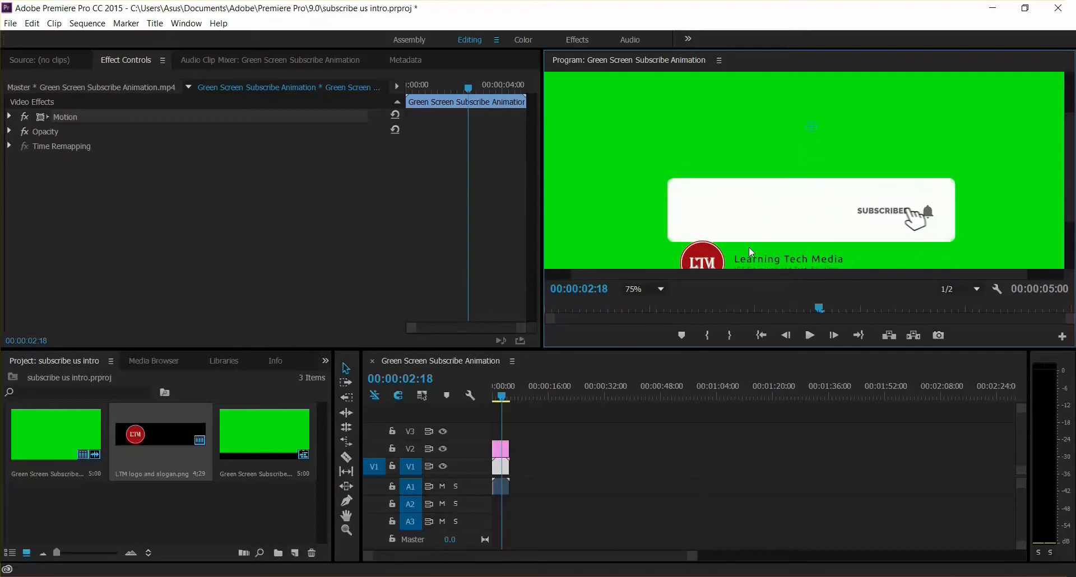
# Step: Select the logo clip and move the logo and slogan up onto the blank area of the raised subscribe bar
pyautogui.doubleClick(499, 452)
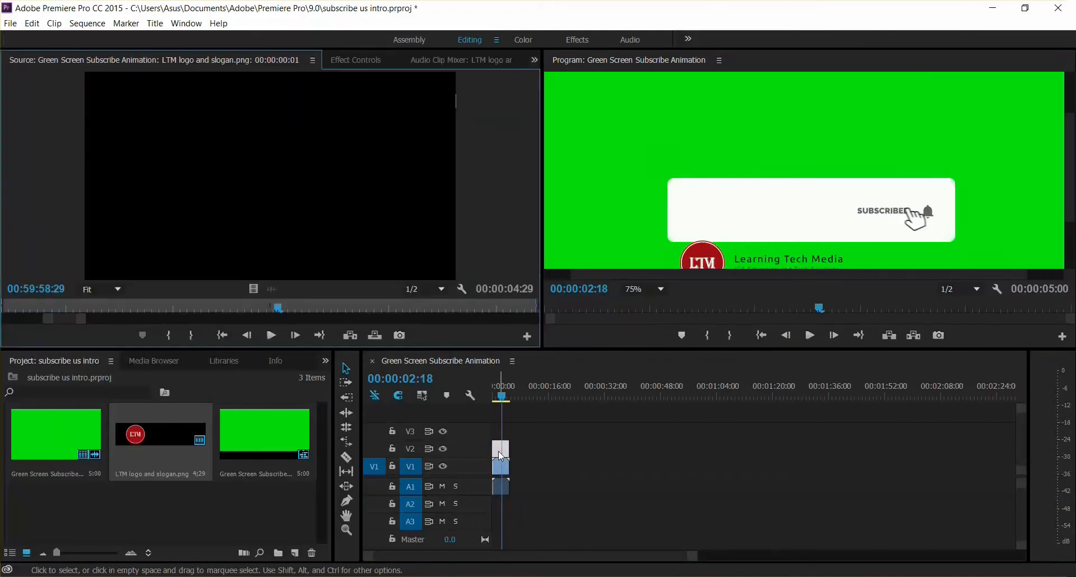
pyautogui.click(750, 260)
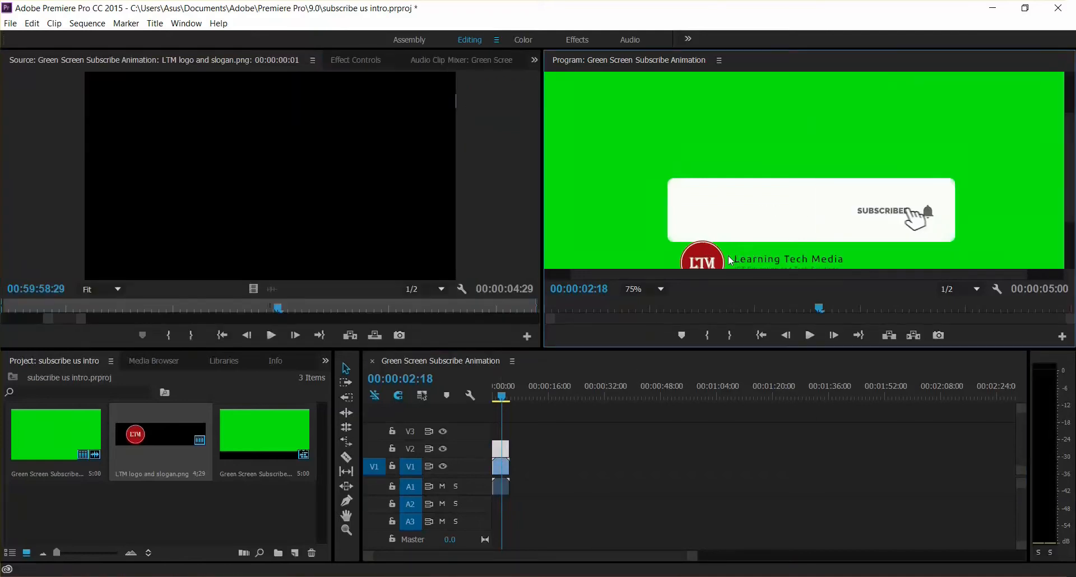
pyautogui.click(730, 261)
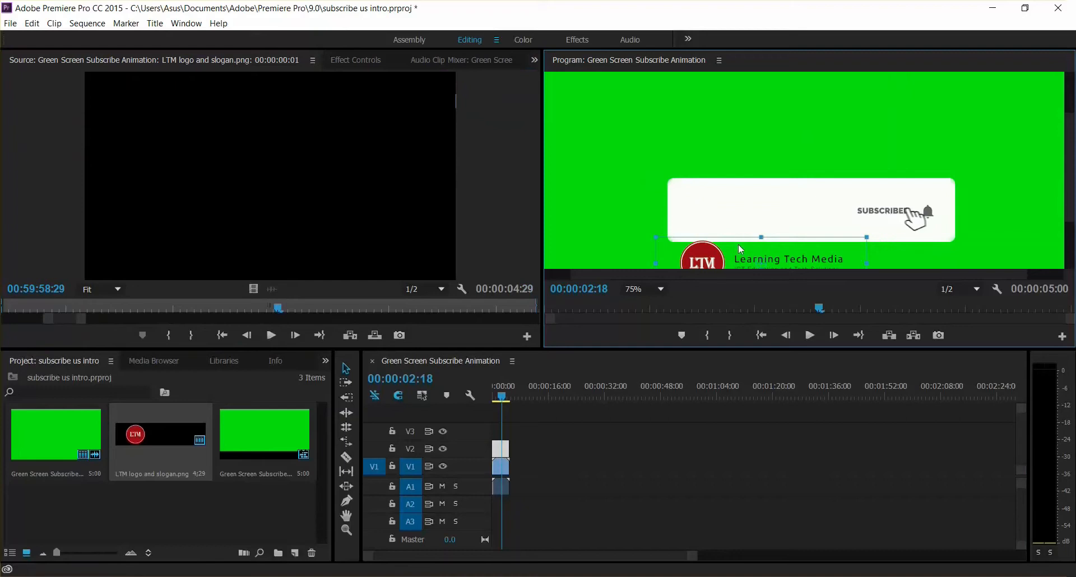
pyautogui.moveTo(741, 250); pyautogui.dragTo(742, 207)
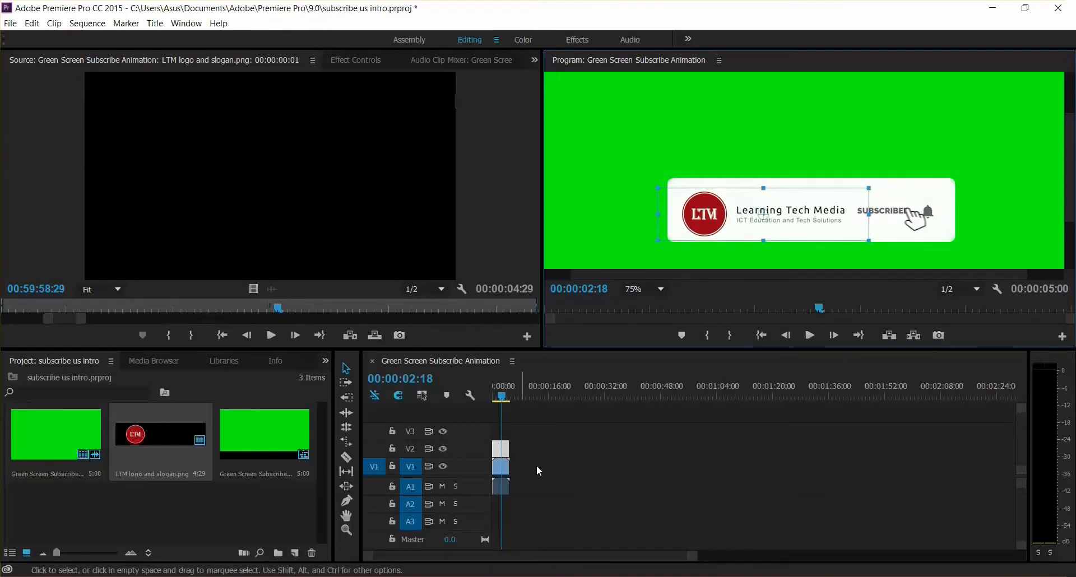
# Step: Extend the logo clip's start to the beginning of the sequence and fine-tune the logo's position within the white bar
pyautogui.moveTo(695, 560); pyautogui.dragTo(591, 556)
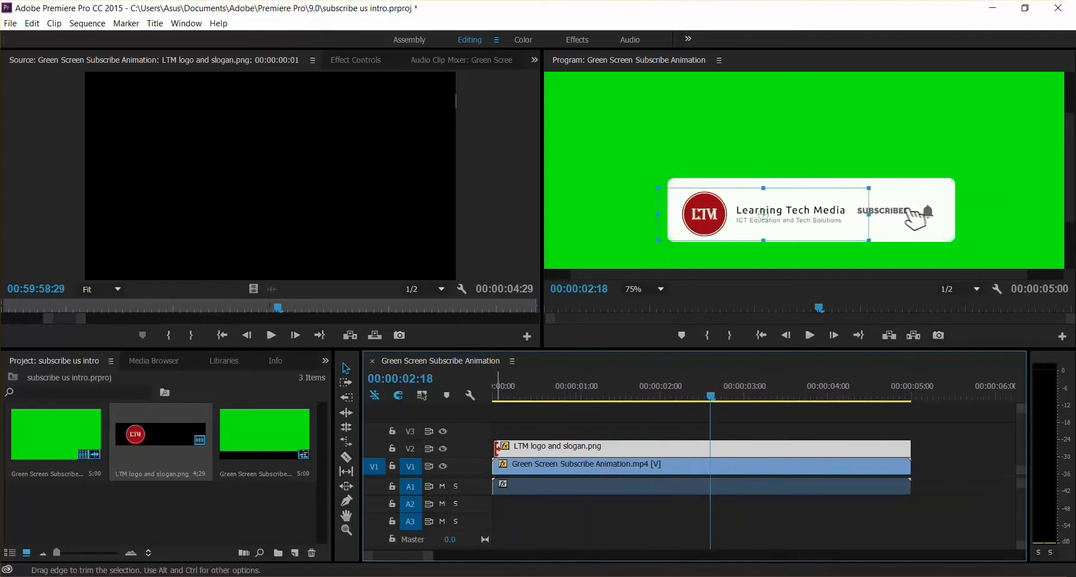
pyautogui.moveTo(496, 448); pyautogui.dragTo(493, 448)
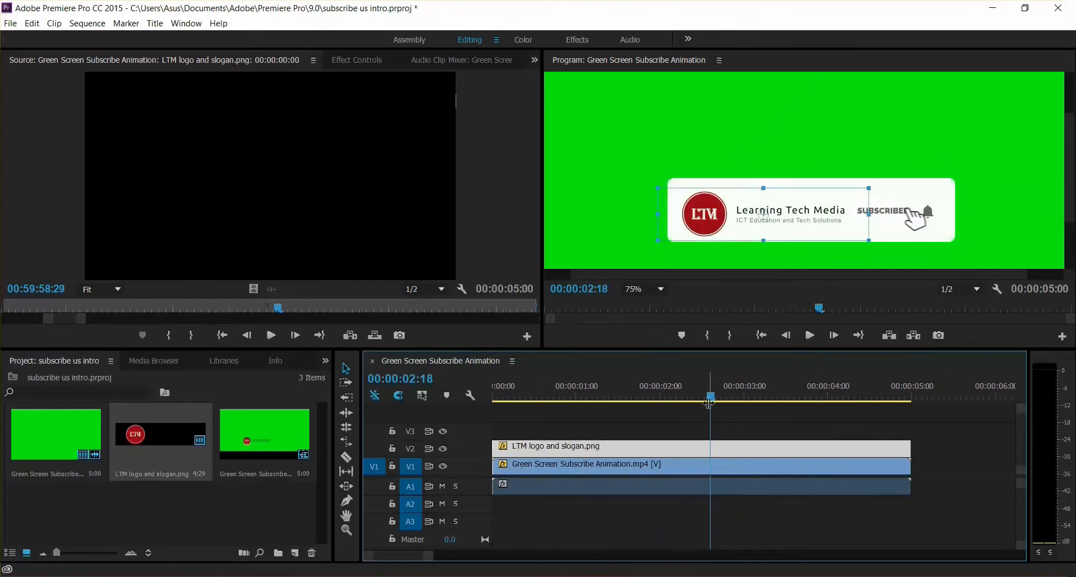
pyautogui.moveTo(710, 399); pyautogui.dragTo(904, 410)
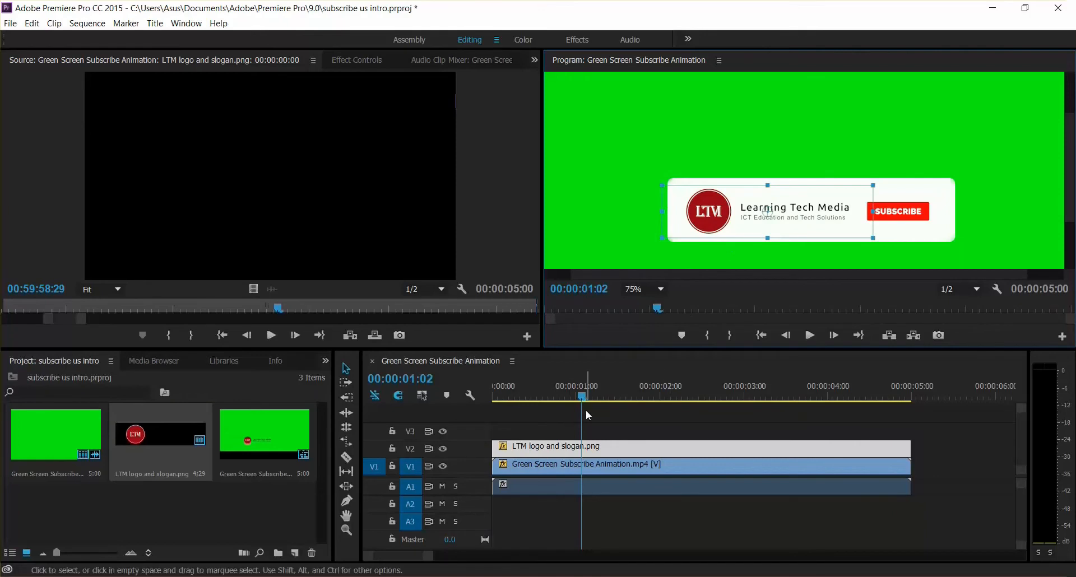
# Step: Go to the start of the sequence and expand the Motion properties in the logo clip's effect controls
pyautogui.moveTo(582, 402); pyautogui.dragTo(492, 477)
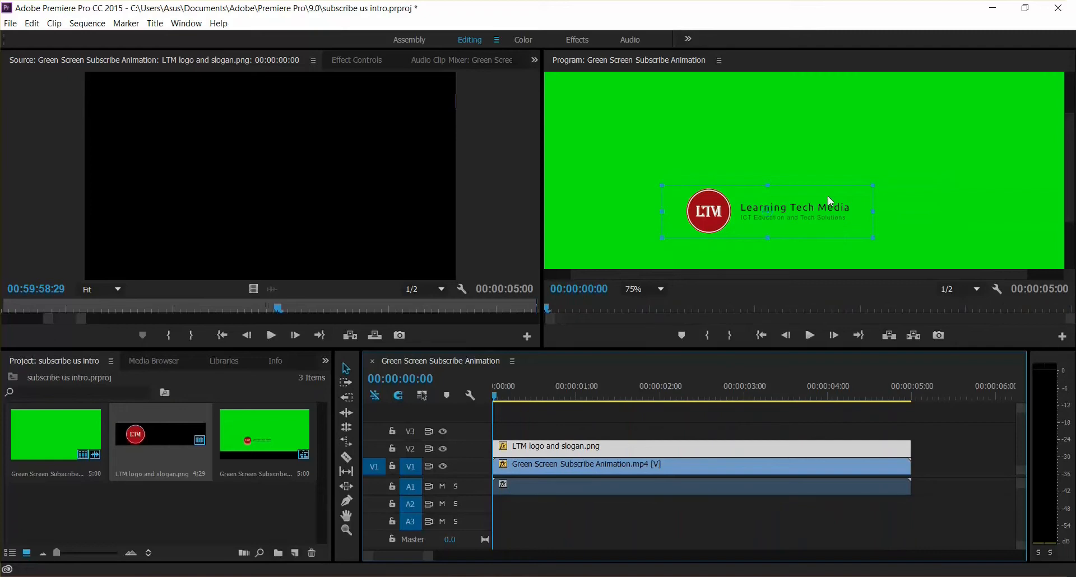
pyautogui.click(362, 60)
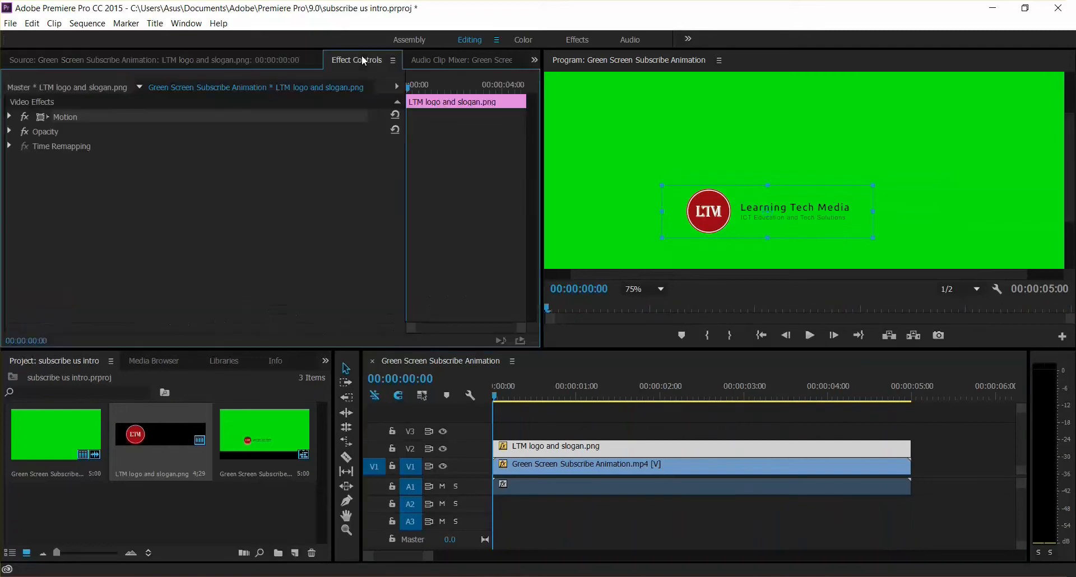
pyautogui.click(497, 398)
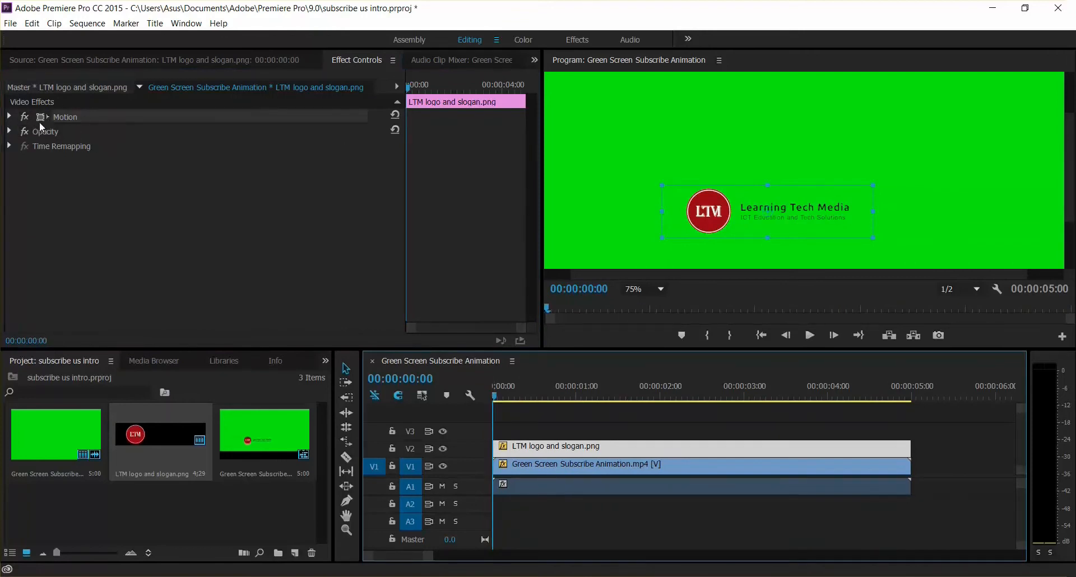
pyautogui.click(9, 117)
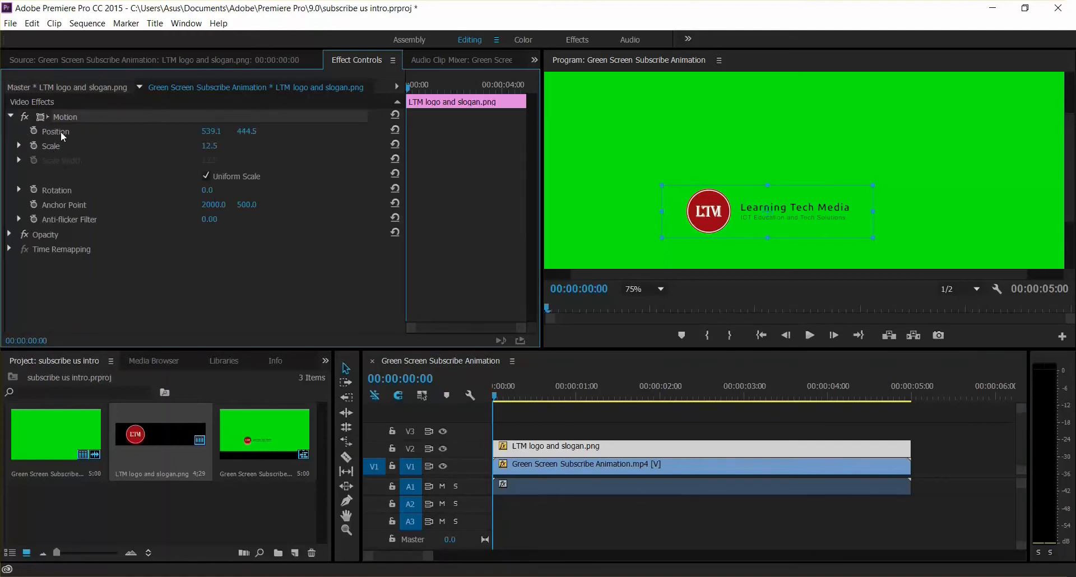
# Step: Try shifting the logo and slogan down by increasing their vertical position to 508.5
pyautogui.click(250, 130)
pyautogui.press('Up')
pyautogui.press('Up')
pyautogui.press('Up')
pyautogui.press('Up')
pyautogui.press('Up')
pyautogui.press('Up')
pyautogui.press('Up')
pyautogui.press('Up')
pyautogui.press('Up')
pyautogui.press('Up')
pyautogui.press('Up')
pyautogui.press('Up')
pyautogui.press('Up')
pyautogui.press('Up')
pyautogui.press('Up')
pyautogui.press('Up')
pyautogui.press('Up')
pyautogui.press('Up')
pyautogui.press('Up')
pyautogui.press('Up')
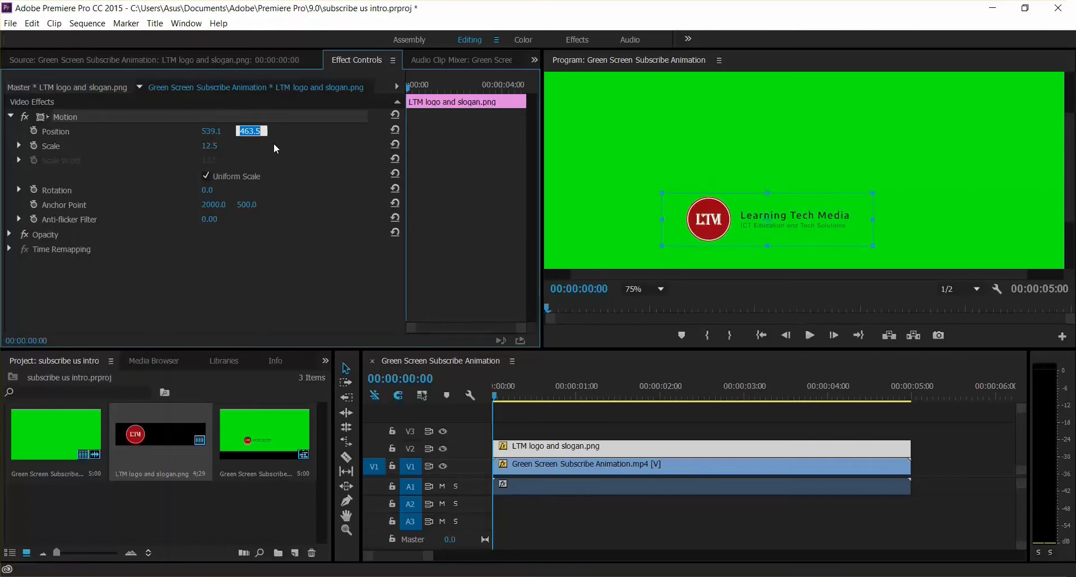
pyautogui.press('Up')
pyautogui.press('Up')
pyautogui.press('Up')
pyautogui.press('Up')
pyautogui.press('Up')
pyautogui.press('Up')
pyautogui.press('Up')
pyautogui.press('Up')
pyautogui.press('Up')
pyautogui.press('Up')
pyautogui.press('Up')
pyautogui.press('Up')
pyautogui.press('Up')
pyautogui.press('Up')
pyautogui.press('Up')
pyautogui.press('Up')
pyautogui.press('Up')
pyautogui.press('Up')
pyautogui.press('Up')
pyautogui.press('Up')
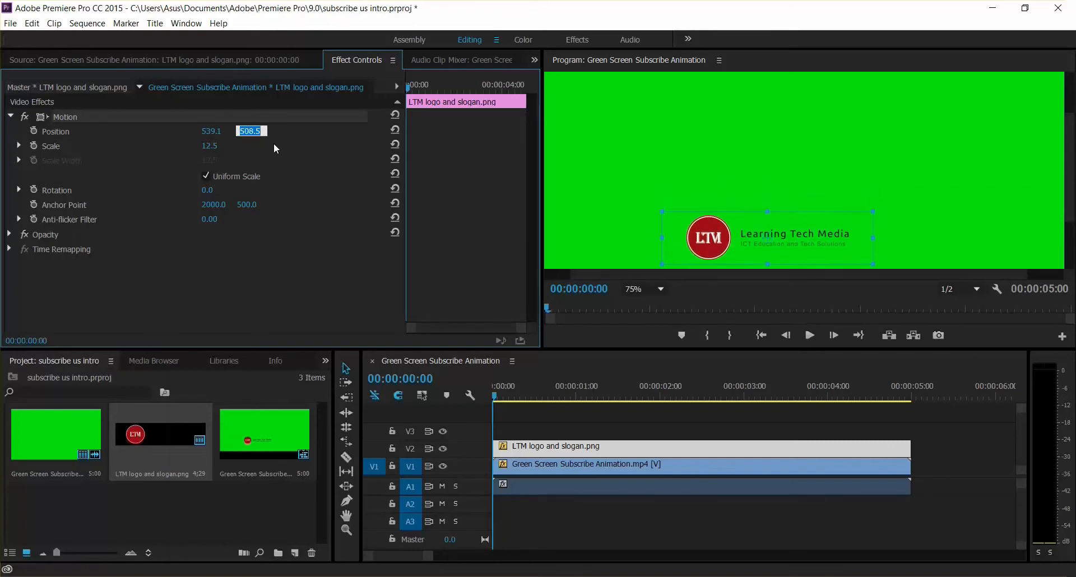
# Step: Try moving the logo and slogan back up by decreasing their vertical position to 433.5
pyautogui.press('Down')
pyautogui.press('Down')
pyautogui.press('Down')
pyautogui.press('Down')
pyautogui.press('Down')
pyautogui.press('Down')
pyautogui.press('Down')
pyautogui.press('Down')
pyautogui.press('Down')
pyautogui.press('Down')
pyautogui.press('Down')
pyautogui.press('Down')
pyautogui.press('Down')
pyautogui.press('Down')
pyautogui.press('Down')
pyautogui.press('Down')
pyautogui.press('Down')
pyautogui.press('Down')
pyautogui.press('Down')
pyautogui.press('Down')
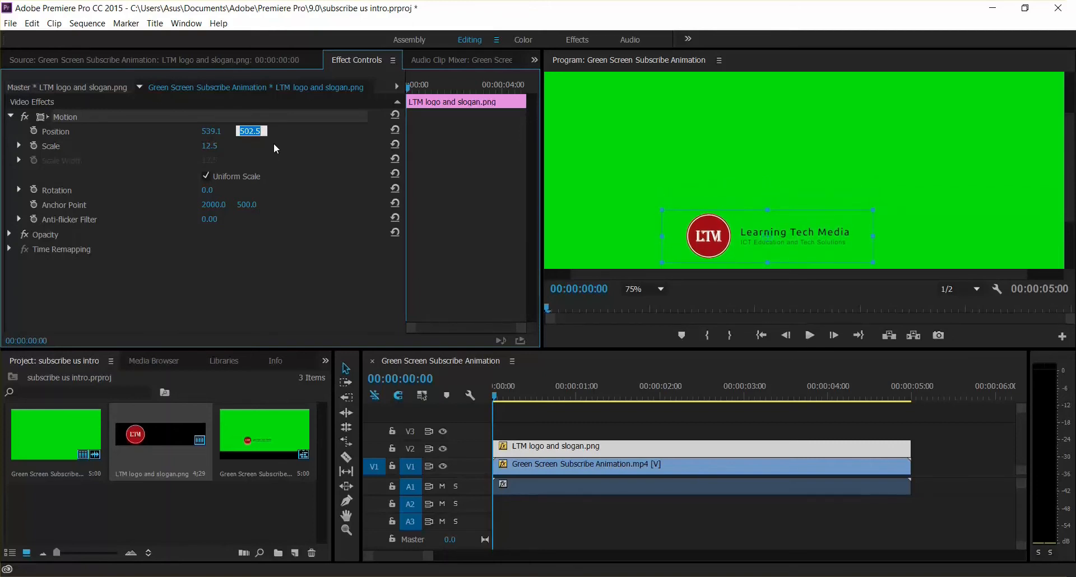
pyautogui.press('Down')
pyautogui.press('Down')
pyautogui.press('Down')
pyautogui.press('Down')
pyautogui.press('Down')
pyautogui.press('Down')
pyautogui.press('Down')
pyautogui.press('Down')
pyautogui.press('Down')
pyautogui.press('Down')
pyautogui.press('Down')
pyautogui.press('Down')
pyautogui.press('Down')
pyautogui.press('Down')
pyautogui.press('Down')
pyautogui.press('Down')
pyautogui.press('Down')
pyautogui.press('Down')
pyautogui.press('Down')
pyautogui.press('Down')
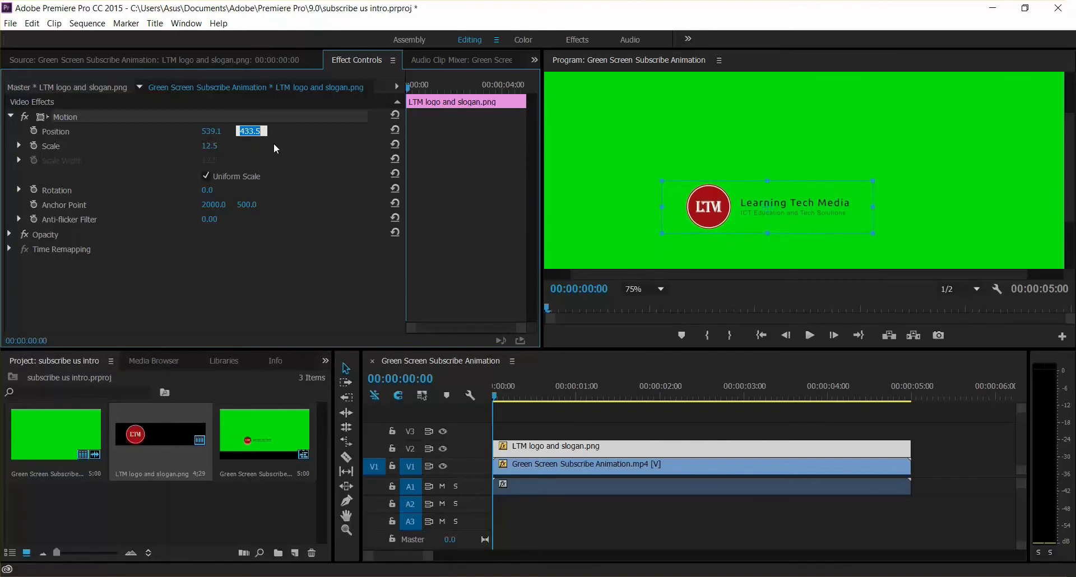
# Step: Nudge the logo and slogan up and down in small increments, ending at a vertical position of 440.5
pyautogui.press('Up')
pyautogui.press('Up')
pyautogui.press('Up')
pyautogui.press('Up')
pyautogui.press('Up')
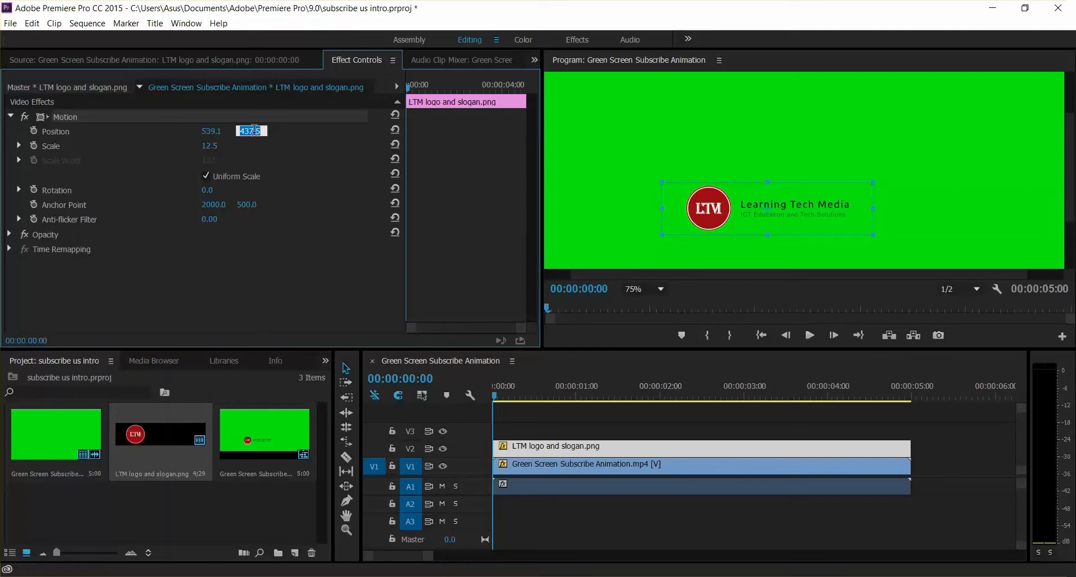
pyautogui.press('Up')
pyautogui.press('Up')
pyautogui.press('Up')
pyautogui.press('Up')
pyautogui.press('Up')
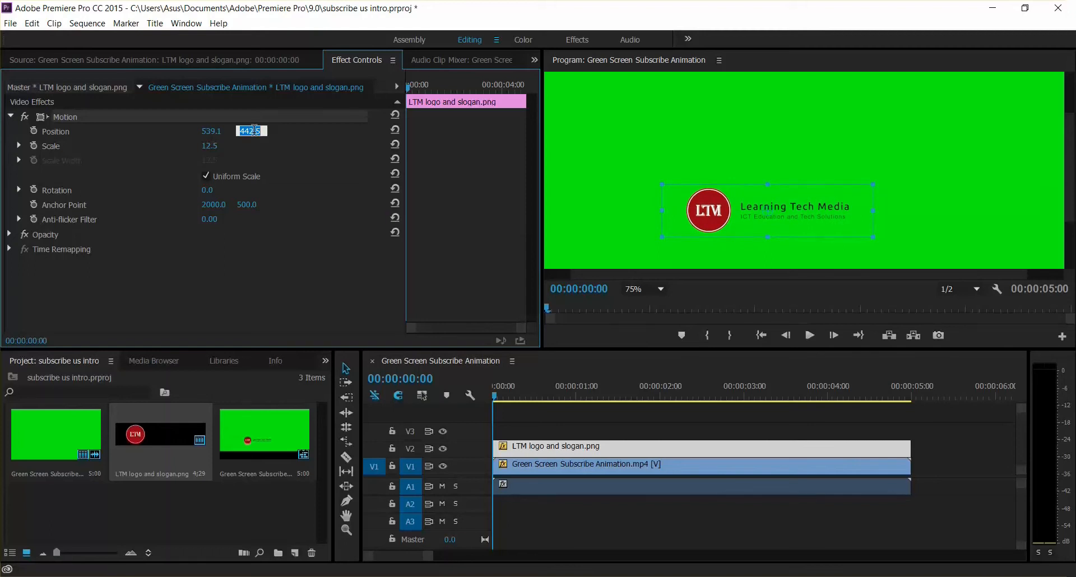
pyautogui.press('Down')
pyautogui.press('Down')
pyautogui.press('Down')
pyautogui.press('Down')
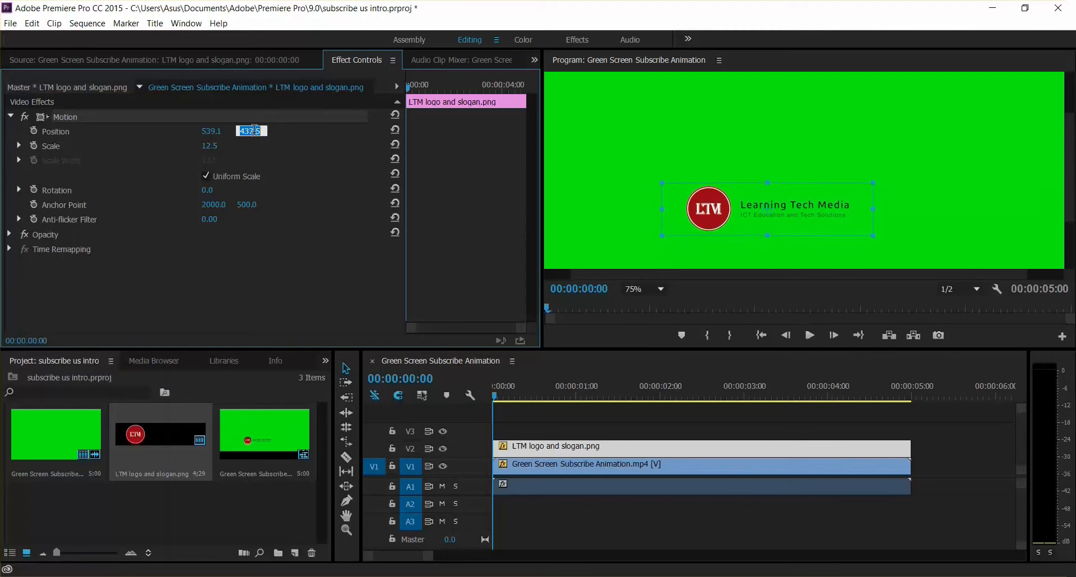
pyautogui.press('Up')
pyautogui.press('Up')
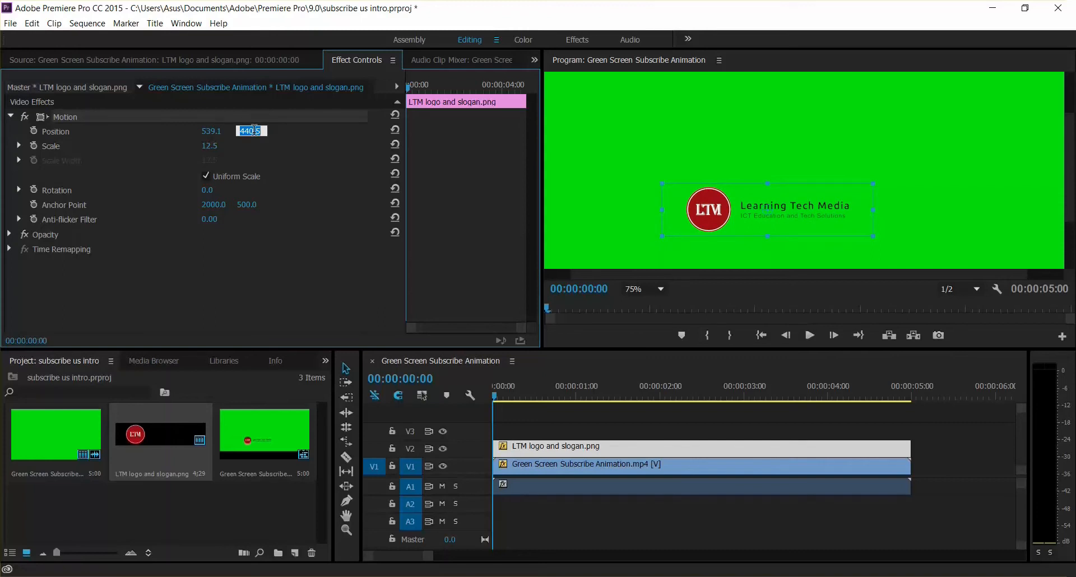
# Step: Lower the logo and slogan out of frame to a vertical position of 643.5 and turn on Position keyframing at the sequence start
pyautogui.press('Up')
pyautogui.press('Up')
pyautogui.press('Up')
pyautogui.press('Up')
pyautogui.press('Up')
pyautogui.press('Up')
pyautogui.press('Up')
pyautogui.press('Up')
pyautogui.press('Up')
pyautogui.press('Up')
pyautogui.press('Up')
pyautogui.press('Up')
pyautogui.press('Up')
pyautogui.press('Up')
pyautogui.press('Up')
pyautogui.press('Up')
pyautogui.press('Up')
pyautogui.press('Up')
pyautogui.press('Up')
pyautogui.press('Up')
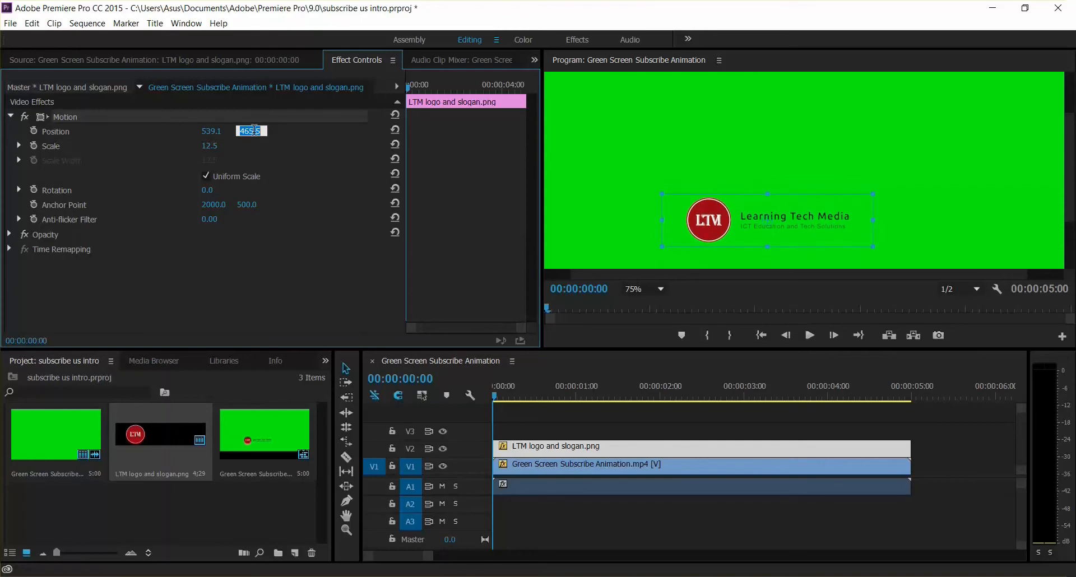
pyautogui.press('Up')
pyautogui.press('Up')
pyautogui.press('Up')
pyautogui.press('Up')
pyautogui.press('Up')
pyautogui.press('Up')
pyautogui.press('Up')
pyautogui.press('Up')
pyautogui.press('Up')
pyautogui.press('Up')
pyautogui.press('Up')
pyautogui.press('Up')
pyautogui.press('Up')
pyautogui.press('Up')
pyautogui.press('Up')
pyautogui.press('Up')
pyautogui.press('Up')
pyautogui.press('Up')
pyautogui.press('Up')
pyautogui.press('Up')
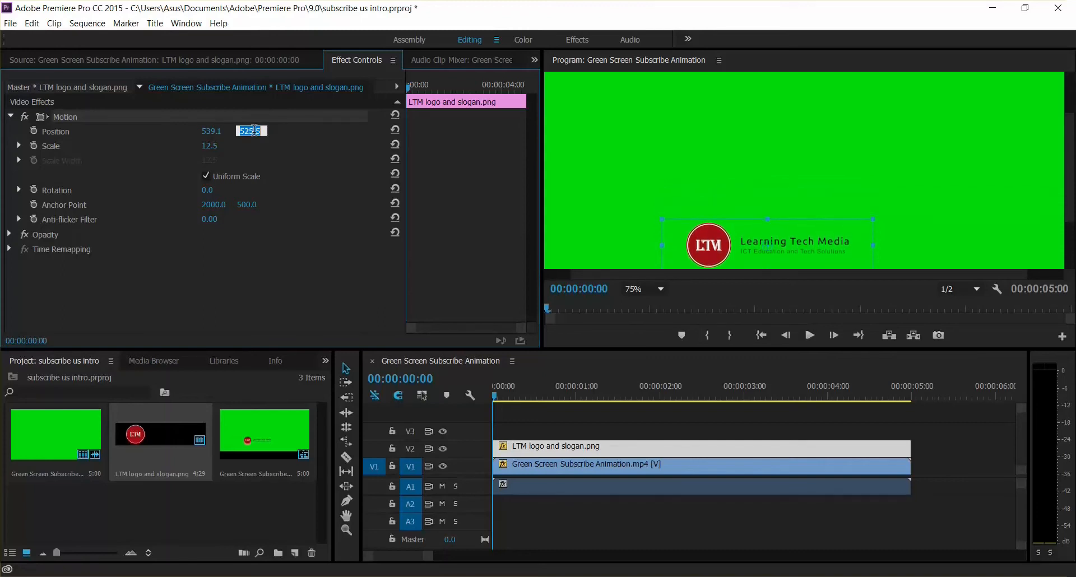
pyautogui.press('Up')
pyautogui.press('Up')
pyautogui.press('Up')
pyautogui.press('Up')
pyautogui.press('Up')
pyautogui.press('Up')
pyautogui.press('Up')
pyautogui.press('Up')
pyautogui.press('Up')
pyautogui.press('Up')
pyautogui.press('Up')
pyautogui.press('Up')
pyautogui.press('Up')
pyautogui.press('Up')
pyautogui.press('Up')
pyautogui.press('Up')
pyautogui.press('Up')
pyautogui.press('Up')
pyautogui.press('Up')
pyautogui.press('Up')
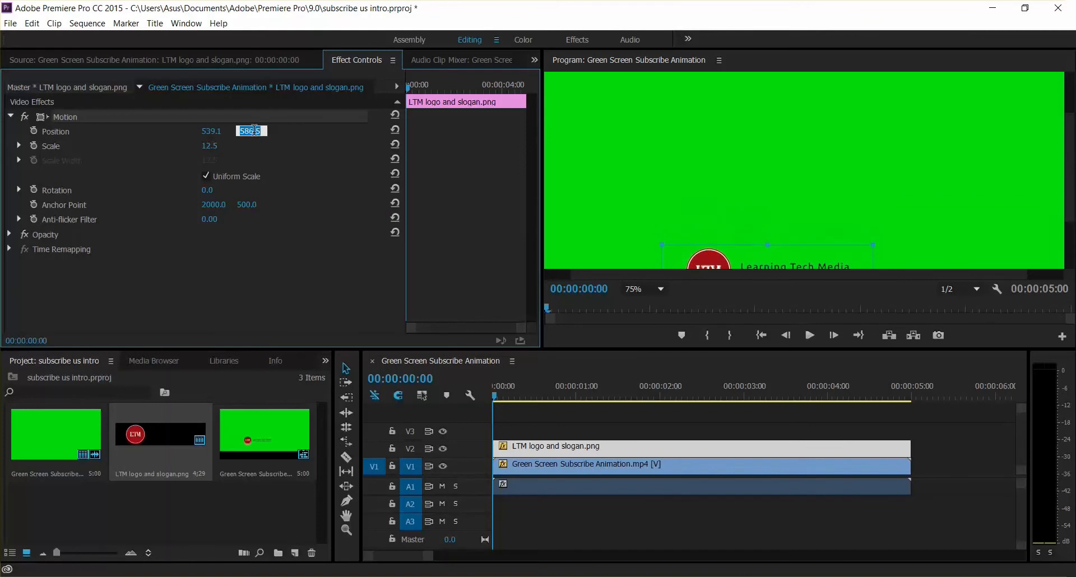
pyautogui.press('Up')
pyautogui.press('Up')
pyautogui.press('Up')
pyautogui.press('Up')
pyautogui.press('Up')
pyautogui.press('Up')
pyautogui.press('Up')
pyautogui.press('Up')
pyautogui.press('Up')
pyautogui.press('Up')
pyautogui.press('Up')
pyautogui.press('Up')
pyautogui.press('Up')
pyautogui.press('Up')
pyautogui.press('Up')
pyautogui.press('Up')
pyautogui.press('Up')
pyautogui.press('Up')
pyautogui.press('Up')
pyautogui.press('Up')
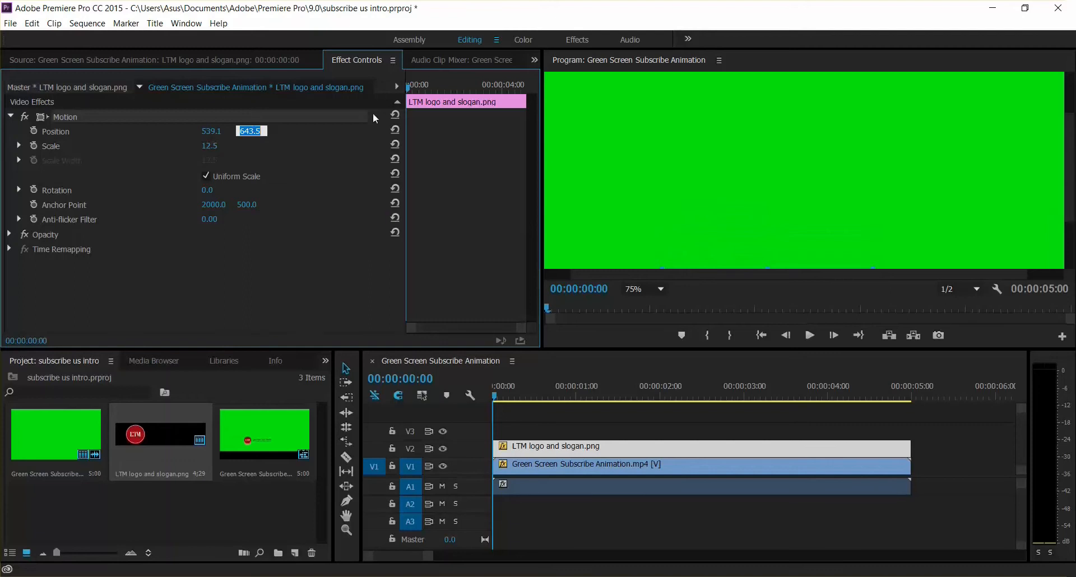
pyautogui.press('Return')
pyautogui.click(33, 130)
# Step: At 00:00:00:06, raise the logo and slogan to a vertical position of 611.5 to keyframe them on the rising white bar
pyautogui.moveTo(410, 93); pyautogui.dragTo(414, 94)
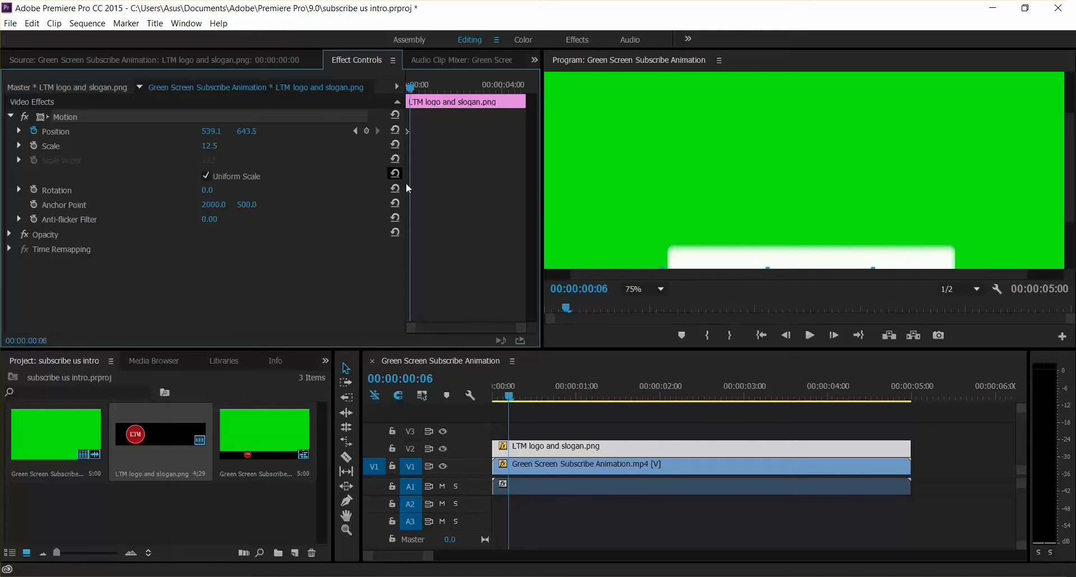
pyautogui.click(246, 132)
pyautogui.press('Down')
pyautogui.press('Down')
pyautogui.press('Down')
pyautogui.press('Down')
pyautogui.press('Down')
pyautogui.press('Down')
pyautogui.press('Down')
pyautogui.press('Down')
pyautogui.press('Down')
pyautogui.press('Down')
pyautogui.press('Down')
pyautogui.press('Down')
pyautogui.press('Down')
pyautogui.press('Down')
pyautogui.press('Down')
pyautogui.press('Down')
pyautogui.press('Down')
pyautogui.press('Down')
pyautogui.press('Down')
pyautogui.press('Down')
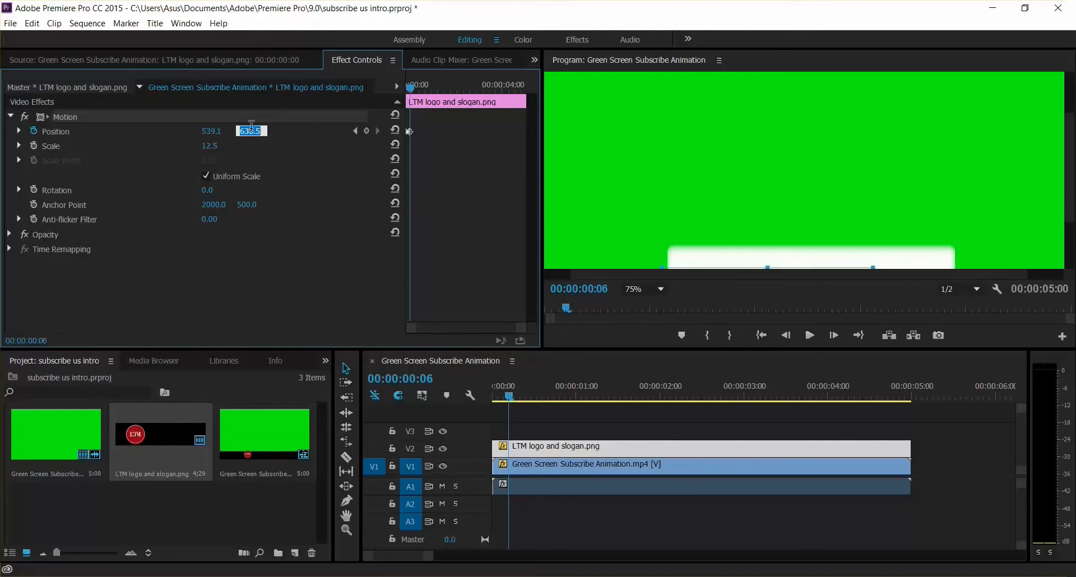
pyautogui.press('Down')
pyautogui.press('Down')
pyautogui.press('Down')
pyautogui.press('Down')
pyautogui.press('Down')
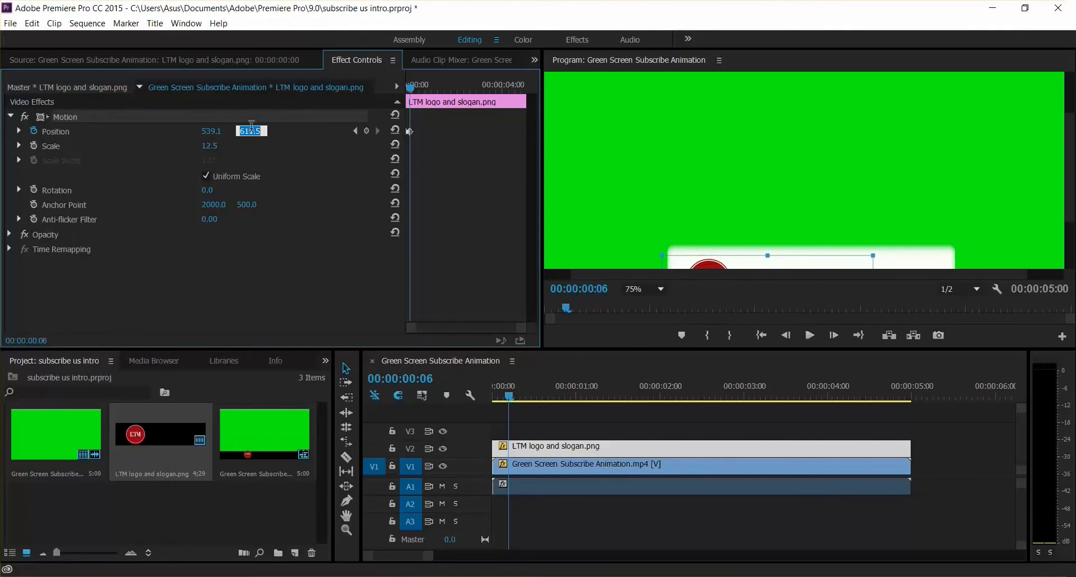
# Step: At 00:00:00:10, raise the logo and slogan to a vertical position of 549.5 to add another position keyframe
pyautogui.click(412, 93)
pyautogui.moveTo(412, 93); pyautogui.dragTo(416, 93)
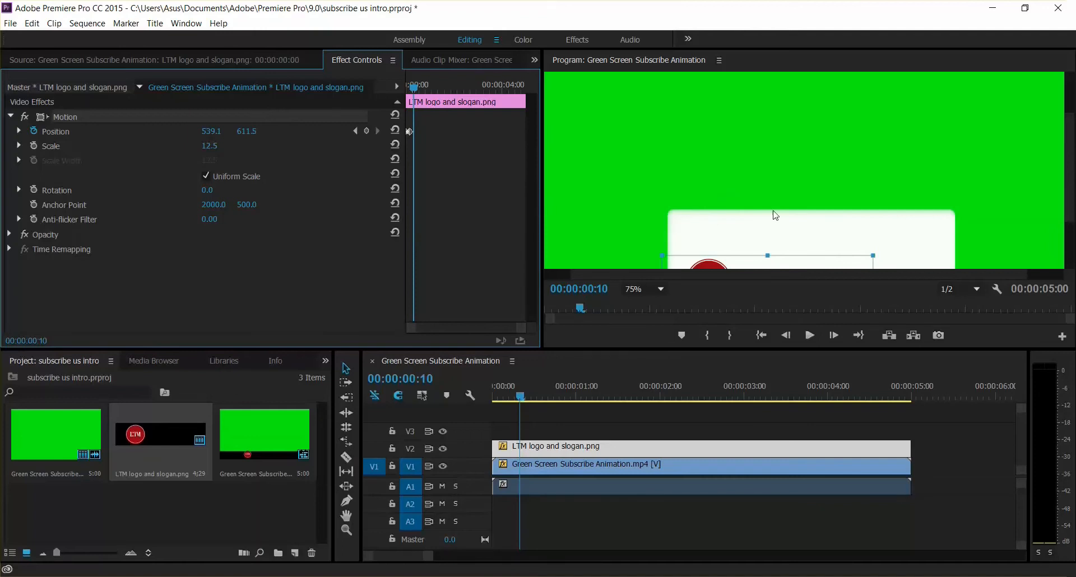
pyautogui.click(247, 132)
pyautogui.press('Down')
pyautogui.press('Down')
pyautogui.press('Down')
pyautogui.press('Down')
pyautogui.press('Down')
pyautogui.press('Down')
pyautogui.press('Down')
pyautogui.press('Down')
pyautogui.press('Down')
pyautogui.press('Down')
pyautogui.press('Down')
pyautogui.press('Down')
pyautogui.press('Down')
pyautogui.press('Down')
pyautogui.press('Down')
pyautogui.press('Down')
pyautogui.press('Down')
pyautogui.press('Down')
pyautogui.press('Down')
pyautogui.press('Down')
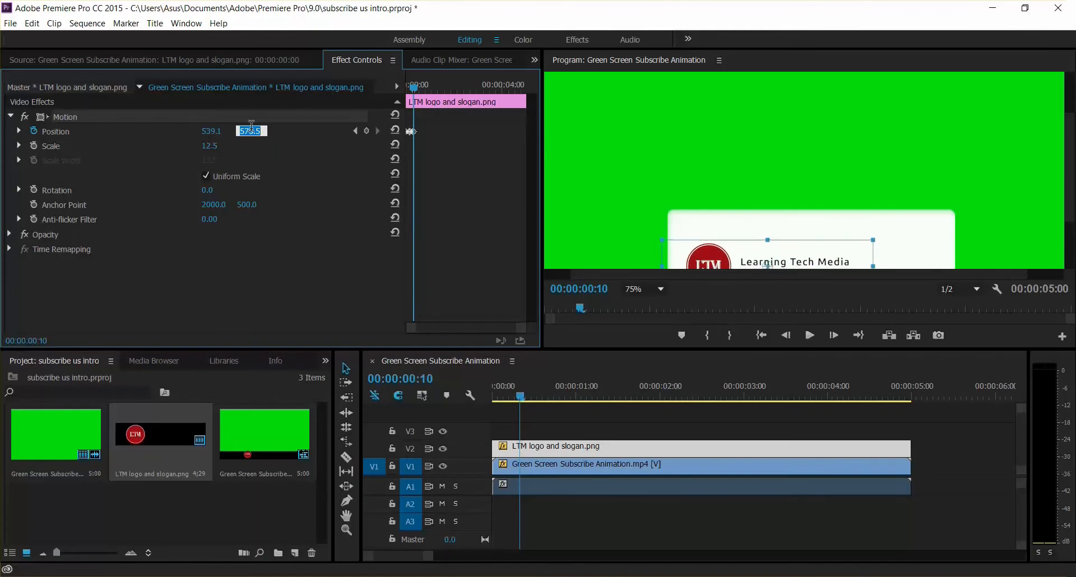
pyautogui.press('Down')
pyautogui.press('Down')
pyautogui.press('Down')
pyautogui.press('Down')
pyautogui.press('Down')
pyautogui.press('Down')
pyautogui.press('Down')
pyautogui.press('Down')
pyautogui.press('Down')
pyautogui.press('Down')
pyautogui.press('Down')
pyautogui.press('Down')
pyautogui.press('Down')
pyautogui.press('Down')
pyautogui.press('Down')
pyautogui.press('Down')
pyautogui.press('Down')
pyautogui.press('Down')
pyautogui.press('Down')
pyautogui.press('Down')
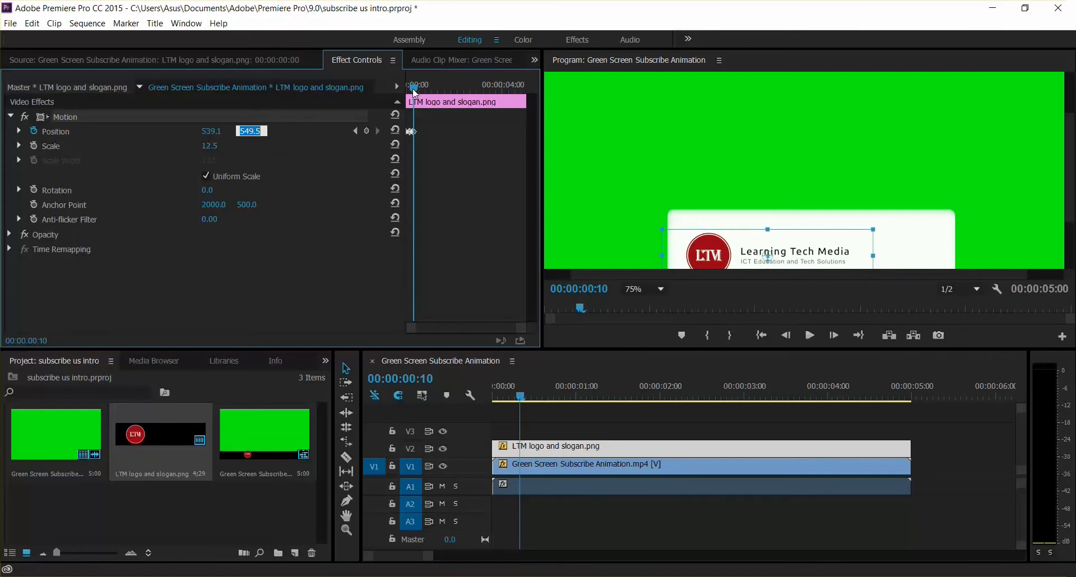
# Step: At 00:00:00:16, raise the logo and slogan to a vertical position of 473.5 to add a position keyframe
pyautogui.moveTo(416, 92); pyautogui.dragTo(421, 92)
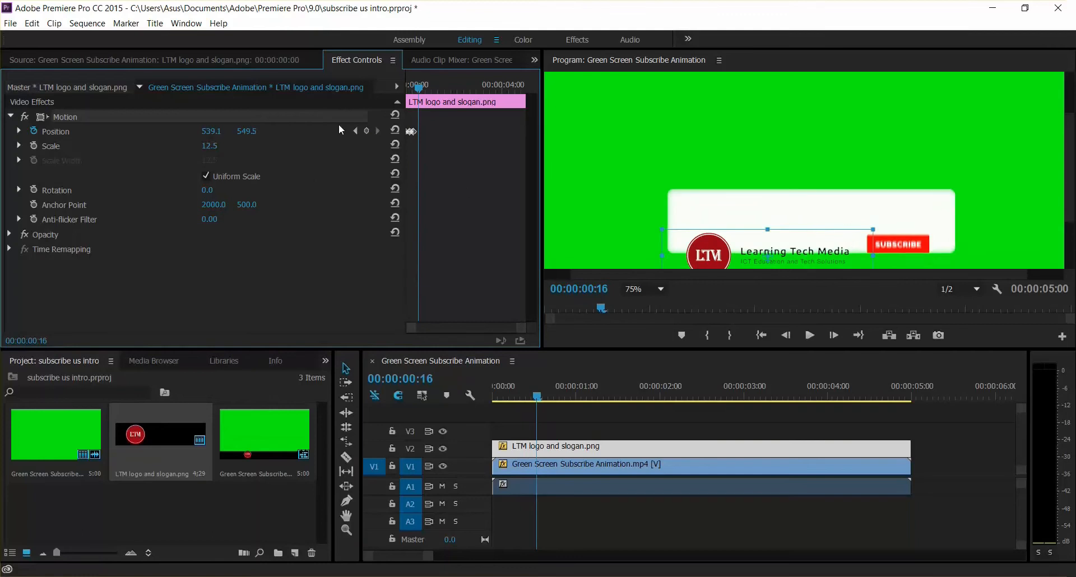
pyautogui.click(250, 131)
pyautogui.press('Down')
pyautogui.press('Down')
pyautogui.press('Down')
pyautogui.press('Down')
pyautogui.press('Down')
pyautogui.press('Down')
pyautogui.press('Down')
pyautogui.press('Down')
pyautogui.press('Down')
pyautogui.press('Down')
pyautogui.press('Down')
pyautogui.press('Down')
pyautogui.press('Down')
pyautogui.press('Down')
pyautogui.press('Down')
pyautogui.press('Down')
pyautogui.press('Down')
pyautogui.press('Down')
pyautogui.press('Down')
pyautogui.press('Down')
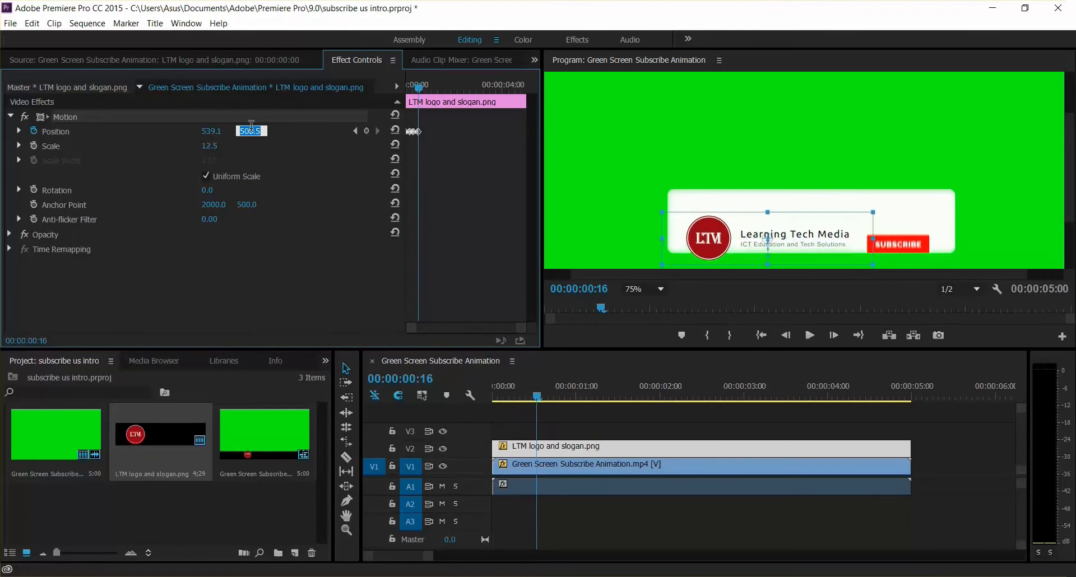
pyautogui.press('Down')
pyautogui.press('Down')
pyautogui.press('Down')
pyautogui.press('Down')
pyautogui.press('Down')
pyautogui.press('Down')
pyautogui.press('Down')
pyautogui.press('Down')
pyautogui.press('Down')
pyautogui.press('Down')
pyautogui.press('Down')
pyautogui.press('Down')
pyautogui.press('Down')
pyautogui.press('Down')
pyautogui.press('Down')
pyautogui.press('Down')
pyautogui.press('Down')
pyautogui.press('Down')
pyautogui.press('Down')
pyautogui.press('Down')
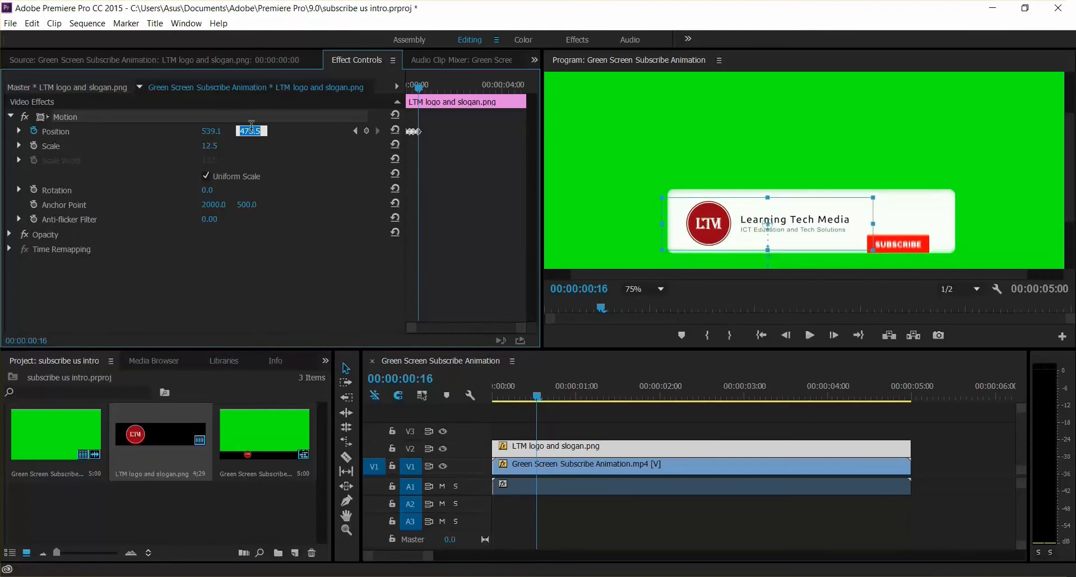
# Step: At 00:00:00:26, raise the logo and slogan to a vertical position of 454.5 to keyframe them inside the white bar
pyautogui.click(424, 91)
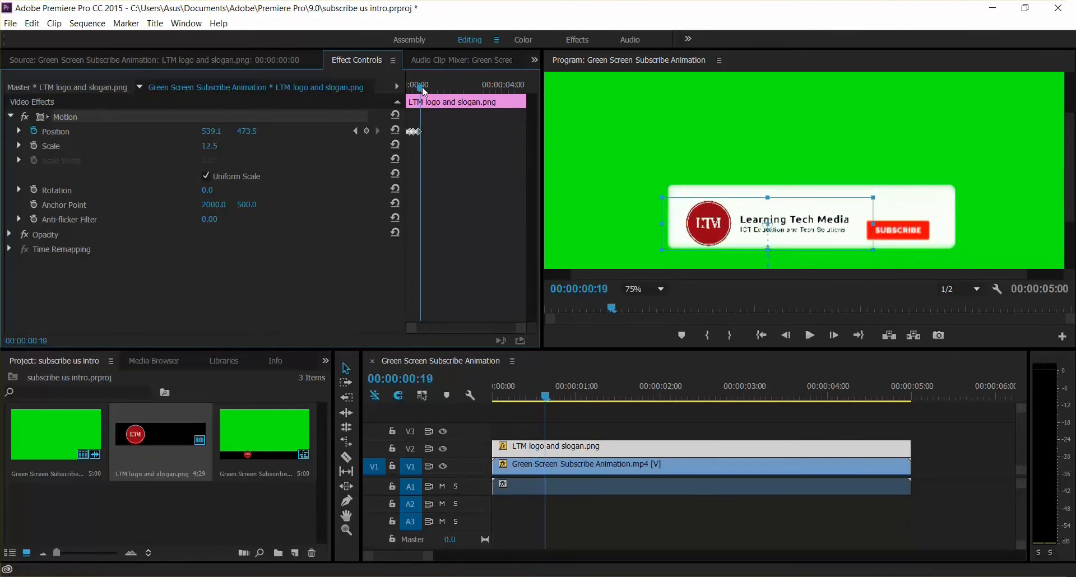
pyautogui.moveTo(424, 92); pyautogui.dragTo(431, 94)
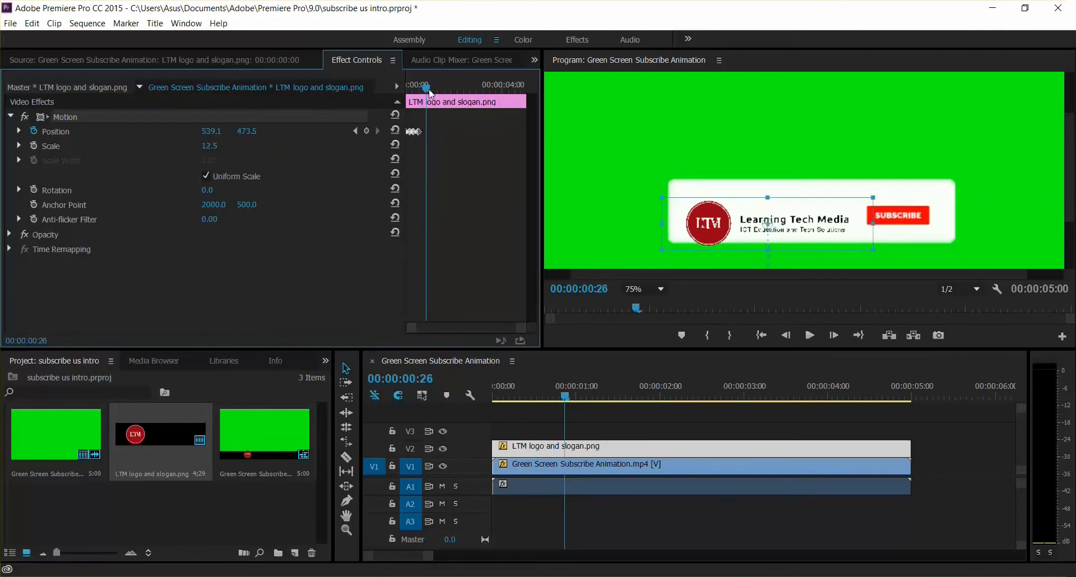
pyautogui.click(251, 131)
pyautogui.press('Down')
pyautogui.press('Down')
pyautogui.press('Down')
pyautogui.press('Down')
pyautogui.press('Down')
pyautogui.press('Down')
pyautogui.press('Down')
pyautogui.press('Down')
pyautogui.press('Down')
pyautogui.press('Down')
pyautogui.press('Down')
pyautogui.press('Down')
pyautogui.press('Down')
pyautogui.press('Down')
pyautogui.press('Down')
pyautogui.press('Down')
pyautogui.press('Down')
pyautogui.press('Down')
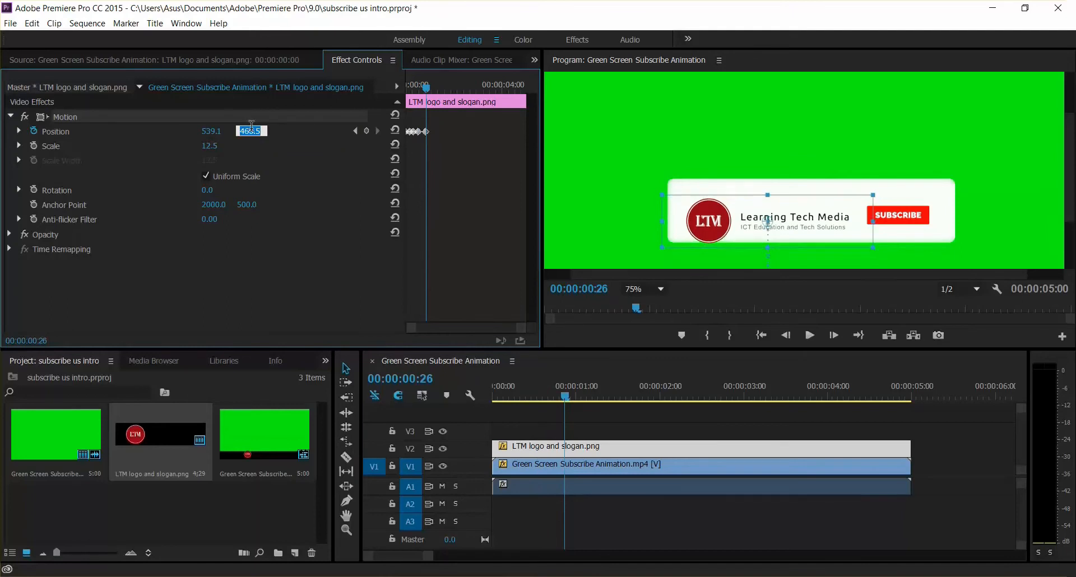
pyautogui.press('Down')
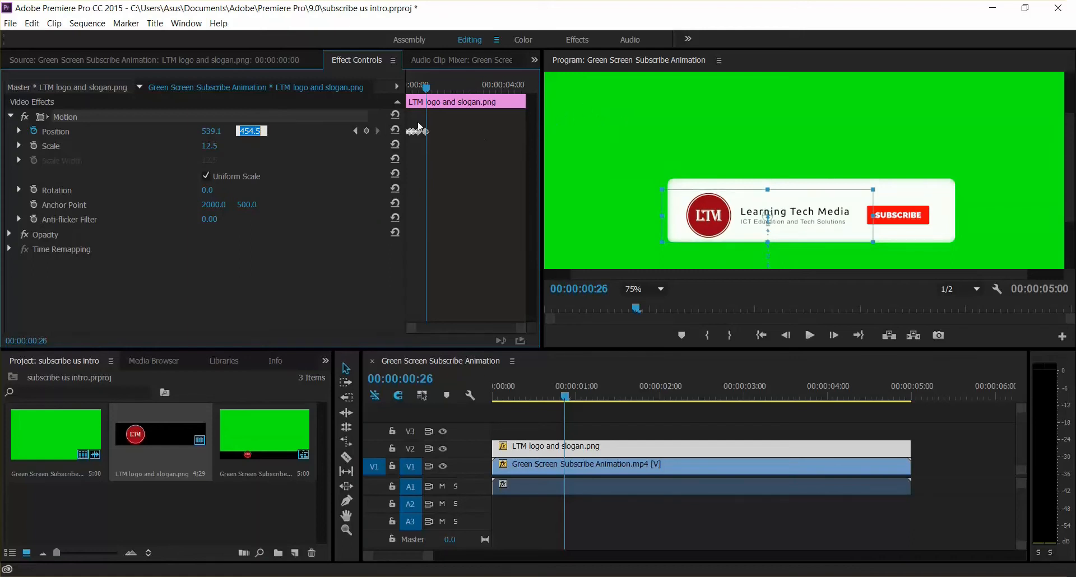
# Step: At 00:00:01:02, raise the logo and slogan to a vertical position of 445.5 to add another position keyframe
pyautogui.moveTo(427, 92); pyautogui.dragTo(432, 91)
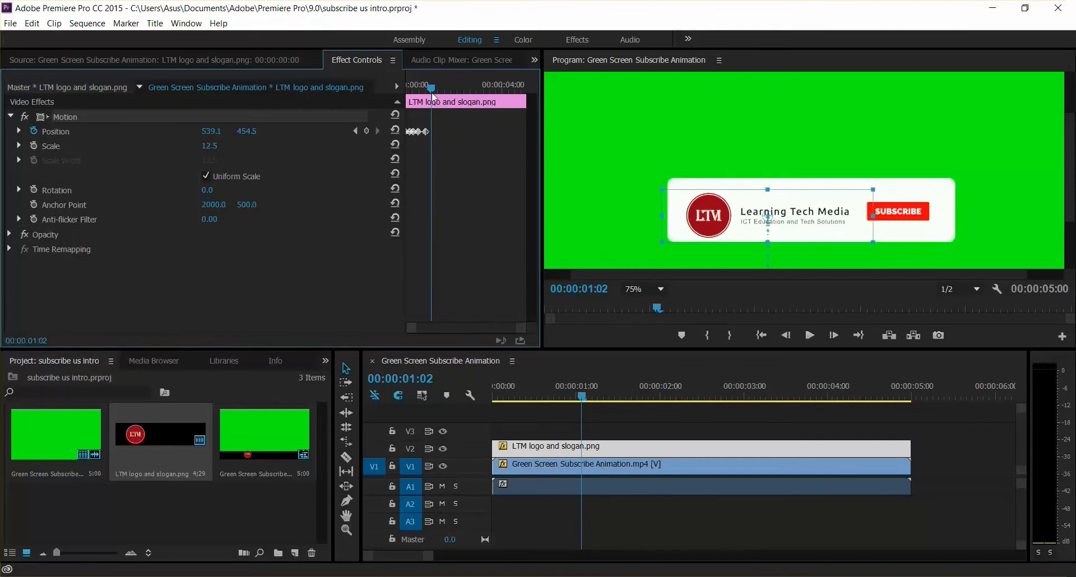
pyautogui.click(241, 133)
pyautogui.press('Down')
pyautogui.press('Down')
pyautogui.press('Down')
pyautogui.press('Down')
pyautogui.press('Down')
pyautogui.press('Down')
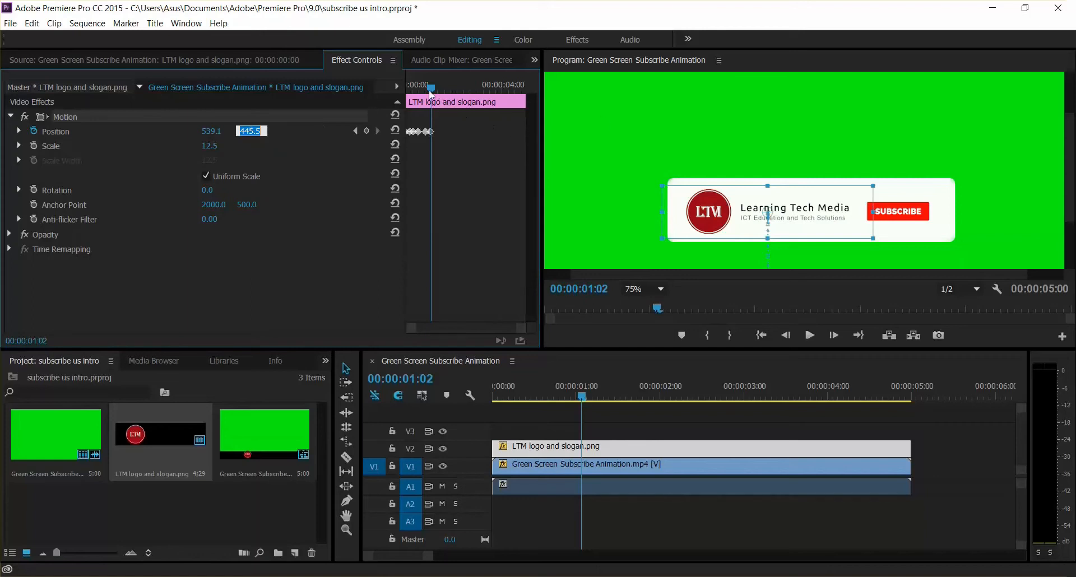
# Step: At 00:00:01:08, set the logo and slogan's vertical position to 443.5 as the final keyframe of the rise
pyautogui.moveTo(431, 94); pyautogui.dragTo(436, 96)
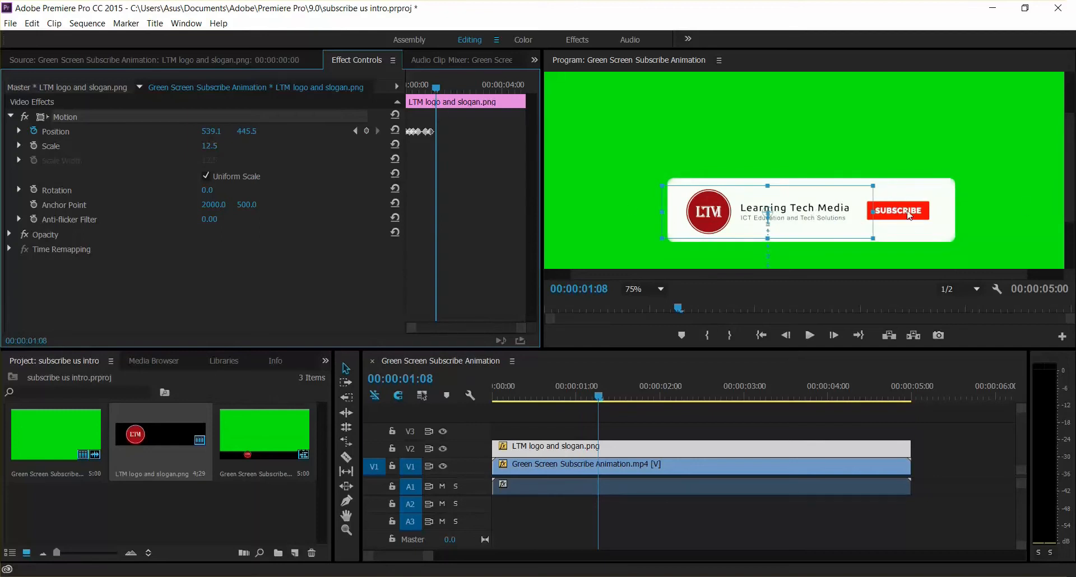
pyautogui.click(249, 131)
pyautogui.press('Down')
pyautogui.press('Down')
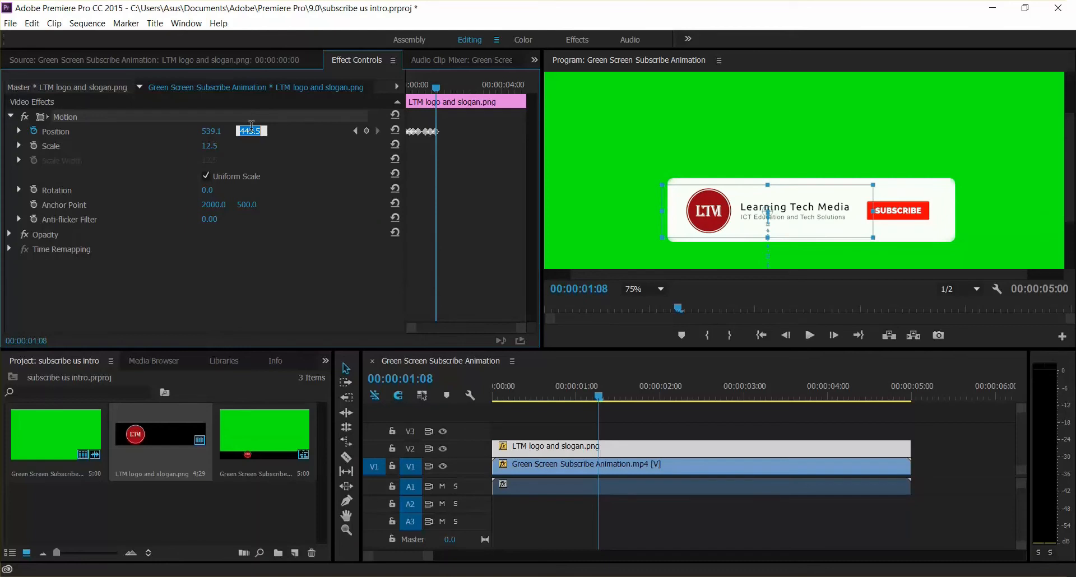
pyautogui.press('Return')
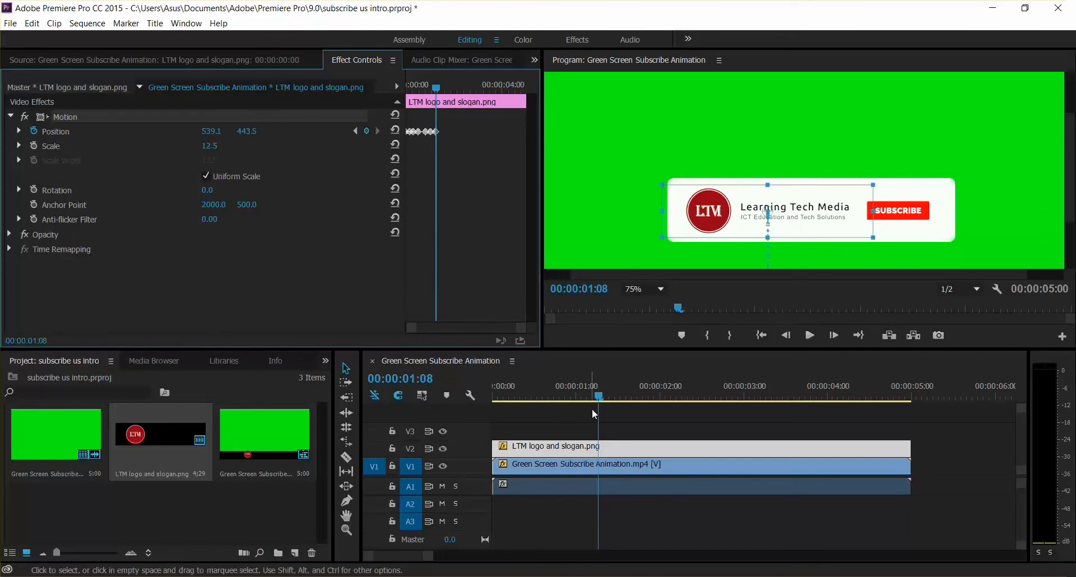
# Step: Play the sequence from the beginning to check how the logo and slogan follow the white bar
pyautogui.click(621, 412)
pyautogui.moveTo(598, 395); pyautogui.dragTo(477, 398)
pyautogui.press('space')
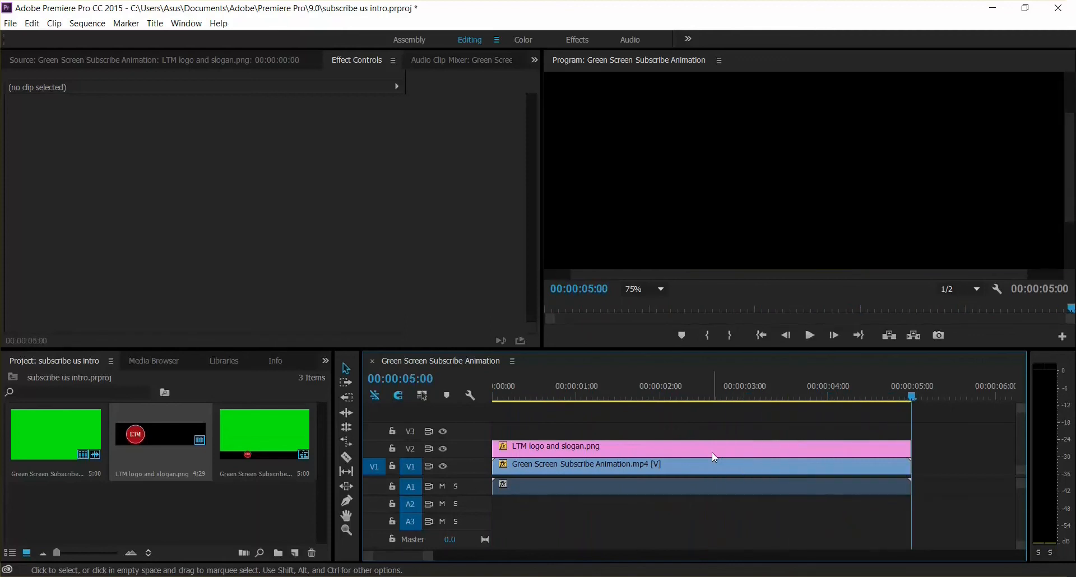
# Step: Reselect the logo clip and, at 00:00:03:29, lower it to a vertical position of 455.5 to keyframe the start of the bar's descent
pyautogui.moveTo(912, 397); pyautogui.dragTo(761, 377)
pyautogui.click(349, 61)
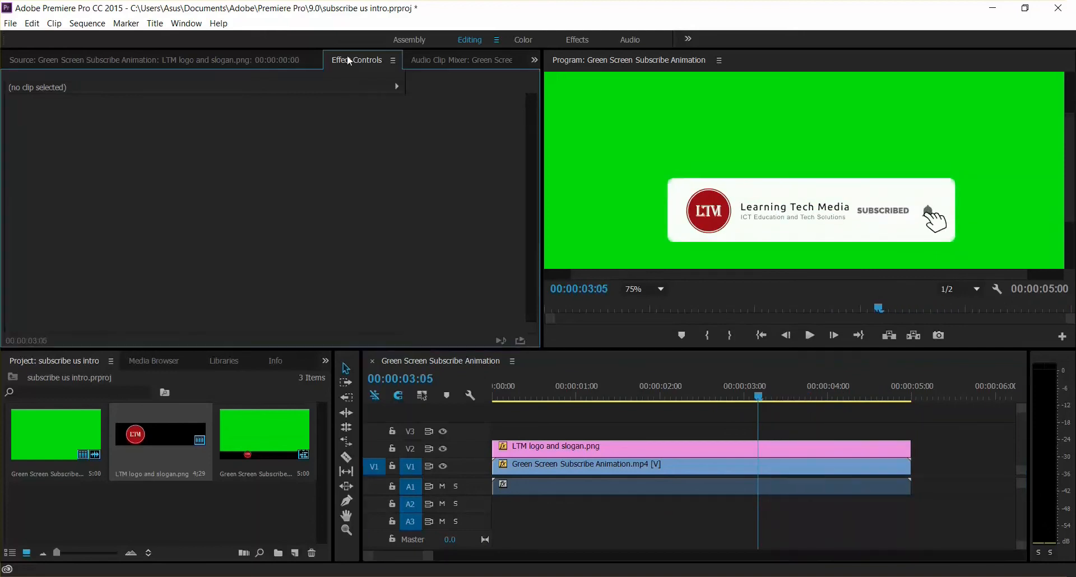
pyautogui.click(545, 449)
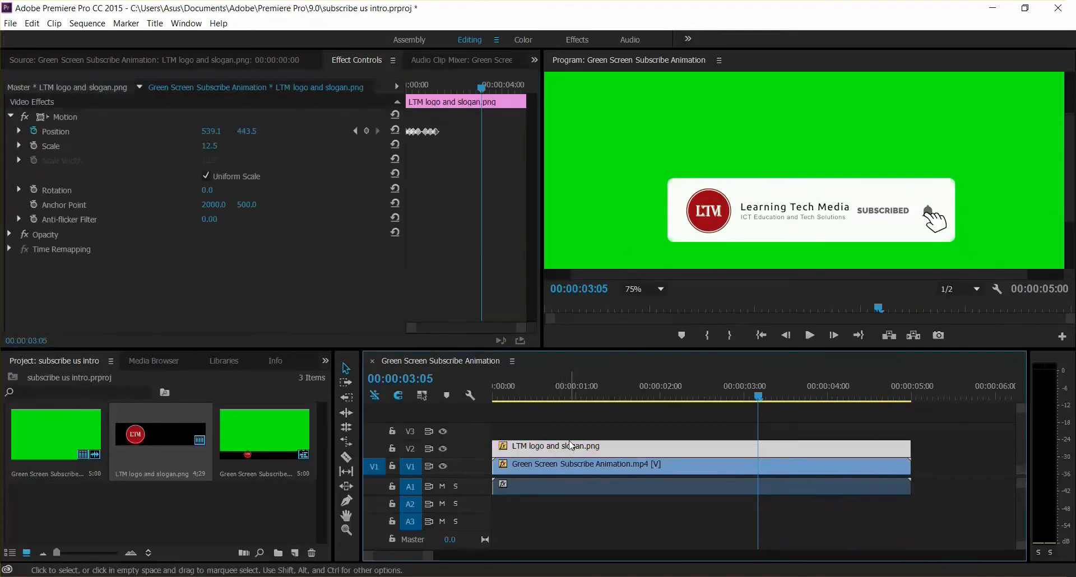
pyautogui.moveTo(484, 91); pyautogui.dragTo(449, 90)
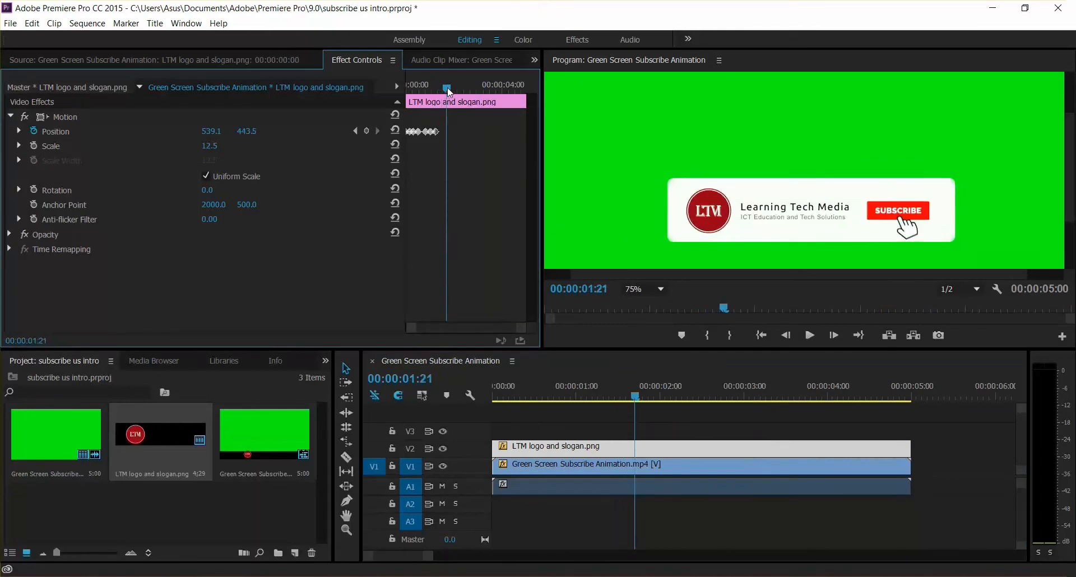
pyautogui.moveTo(616, 381); pyautogui.dragTo(646, 378)
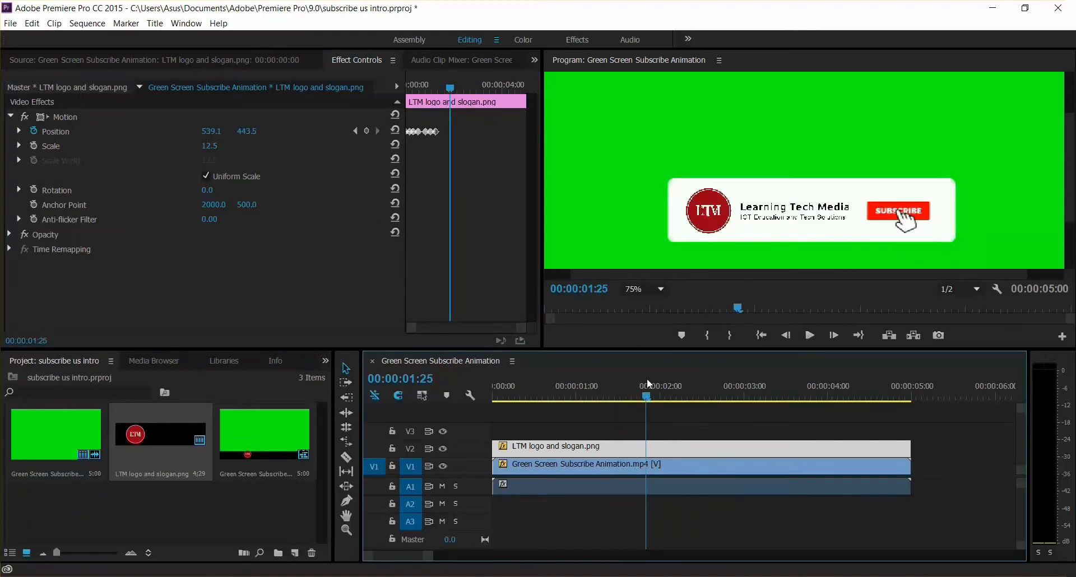
pyautogui.moveTo(450, 89); pyautogui.dragTo(502, 109)
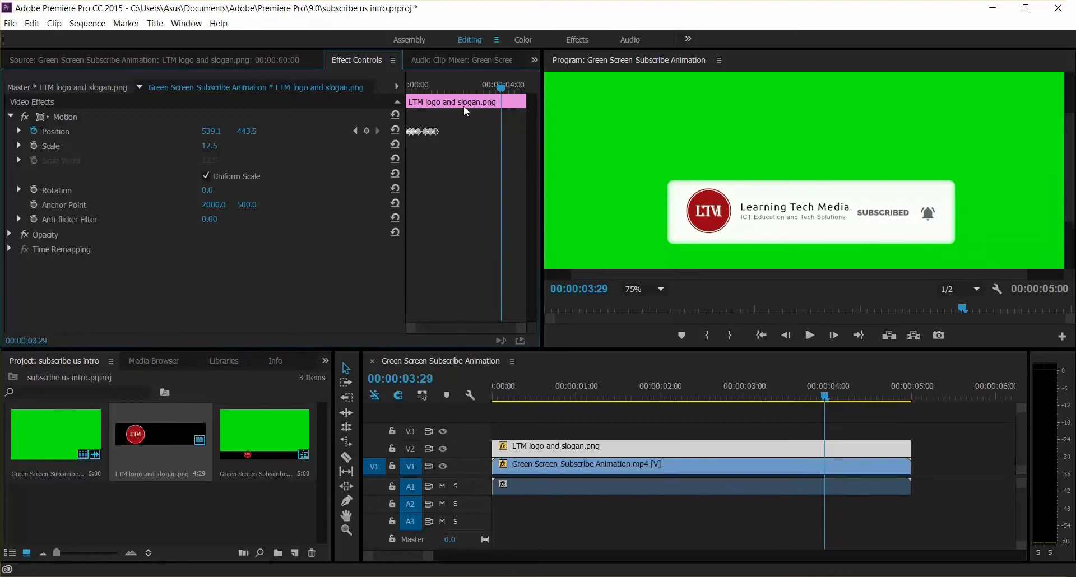
pyautogui.click(249, 131)
pyautogui.hotkey('shift', 'Up')
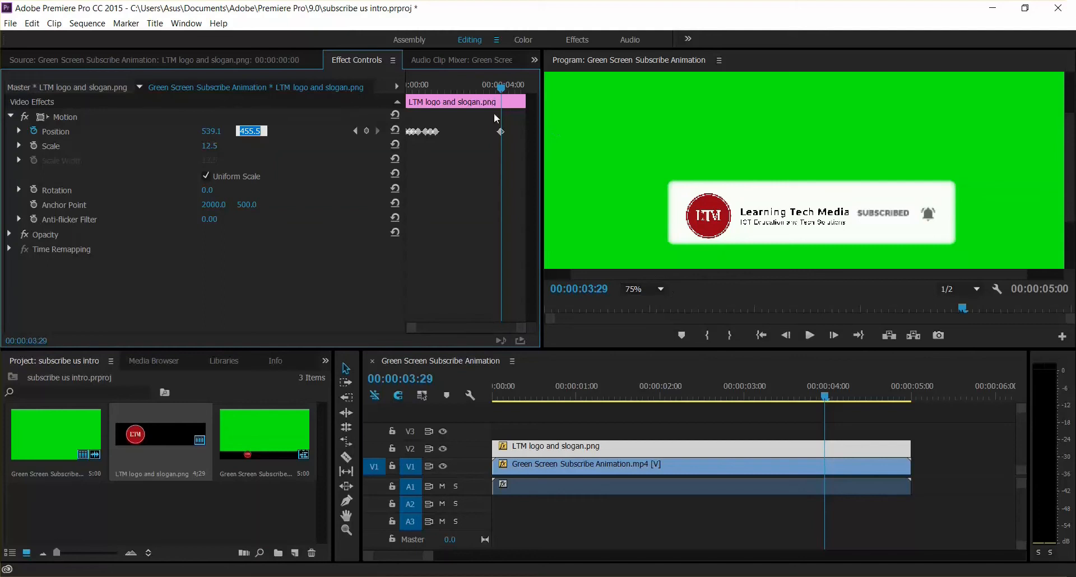
# Step: At 00:00:04:05, lower the logo and slogan to a vertical position of 464.5 to add a position keyframe
pyautogui.moveTo(500, 89); pyautogui.dragTo(506, 89)
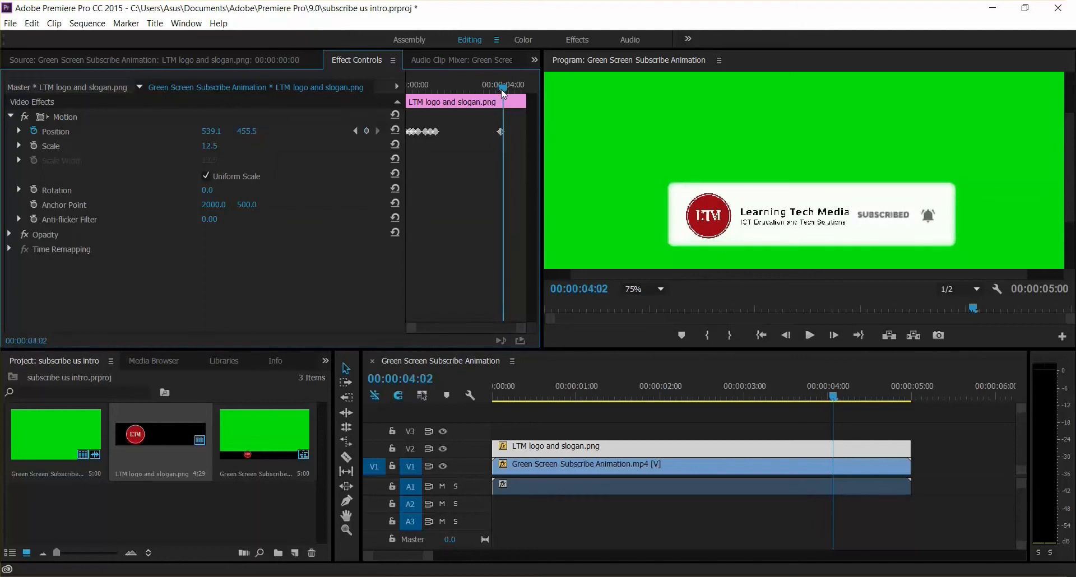
pyautogui.click(248, 131)
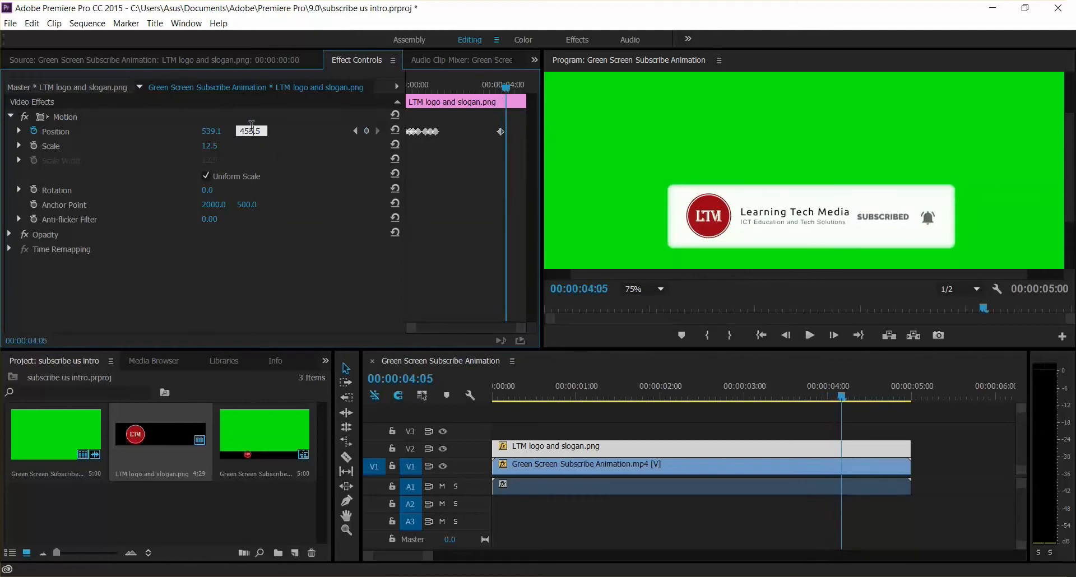
pyautogui.press('Up')
pyautogui.press('Up')
pyautogui.press('Up')
pyautogui.press('Up')
pyautogui.press('Up')
pyautogui.press('Up')
pyautogui.press('Up')
pyautogui.press('Up')
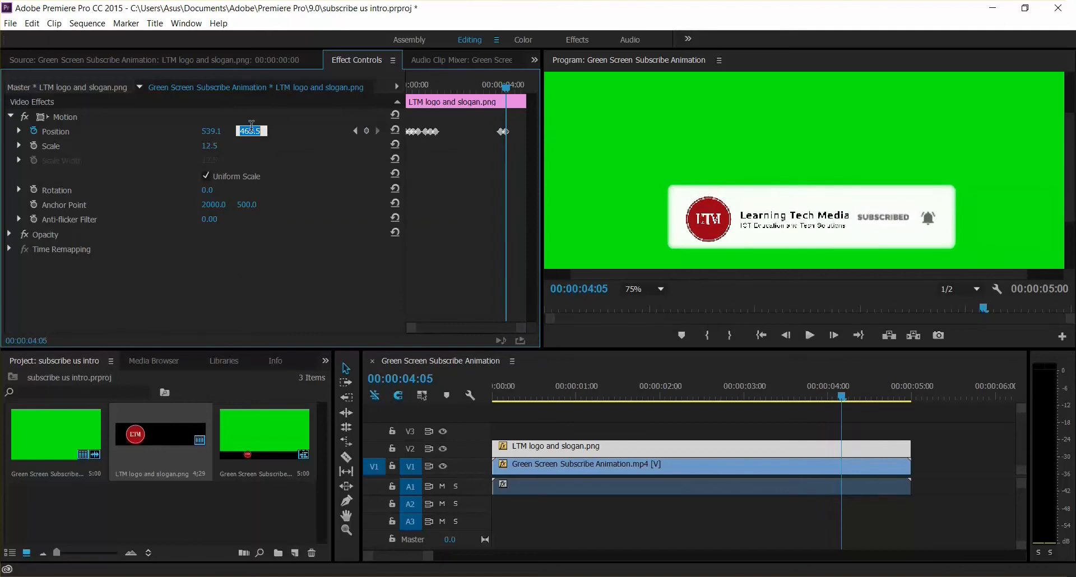
pyautogui.press('Up')
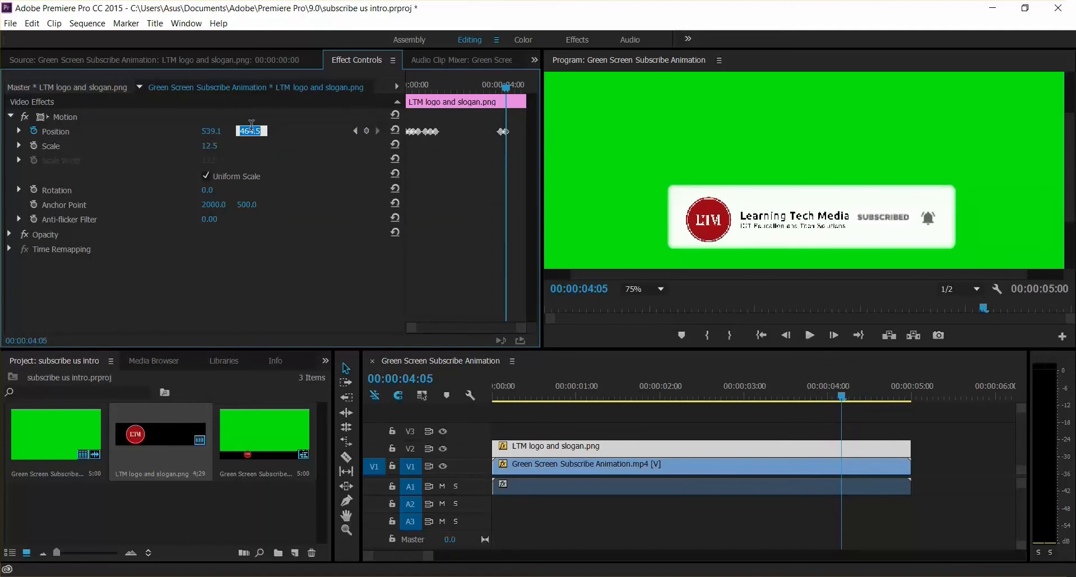
# Step: At 00:00:04:11, lower the logo and slogan to a vertical position of 483.5 to match the descending bar
pyautogui.moveTo(507, 90); pyautogui.dragTo(512, 90)
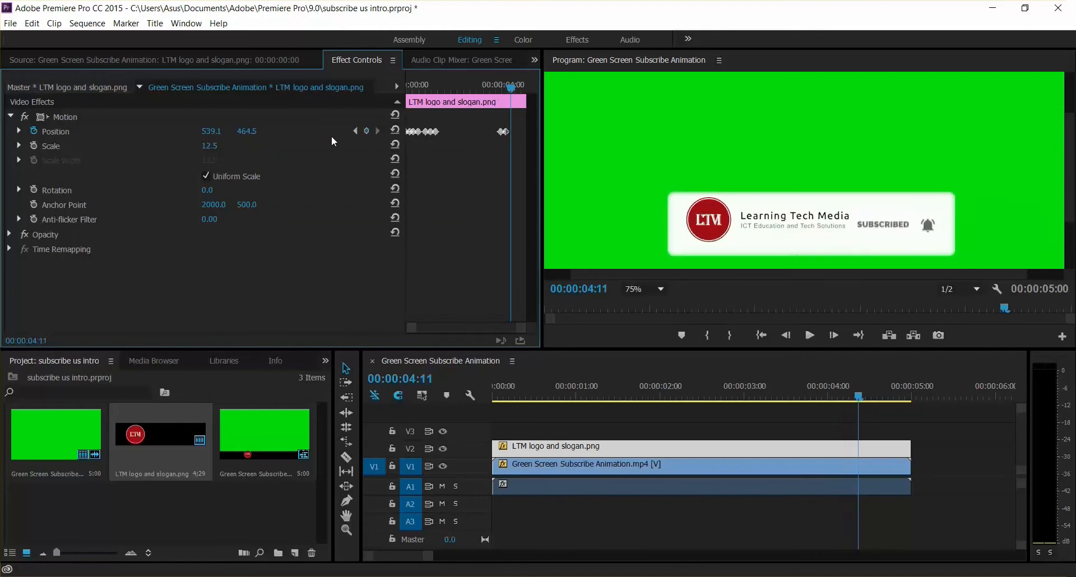
pyautogui.click(247, 130)
pyautogui.press('Up')
pyautogui.press('Up')
pyautogui.press('Up')
pyautogui.press('Up')
pyautogui.press('Up')
pyautogui.press('Up')
pyautogui.press('Up')
pyautogui.press('Up')
pyautogui.press('Up')
pyautogui.press('Up')
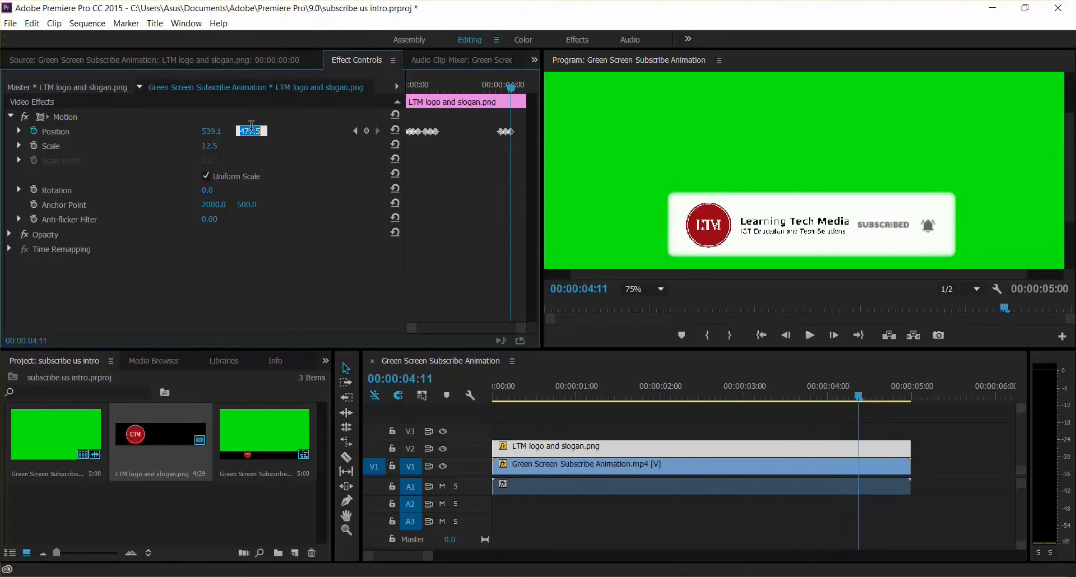
pyautogui.press('Up')
pyautogui.press('Up')
pyautogui.press('Up')
pyautogui.press('Up')
pyautogui.press('Up')
pyautogui.press('Up')
pyautogui.press('Up')
pyautogui.press('Up')
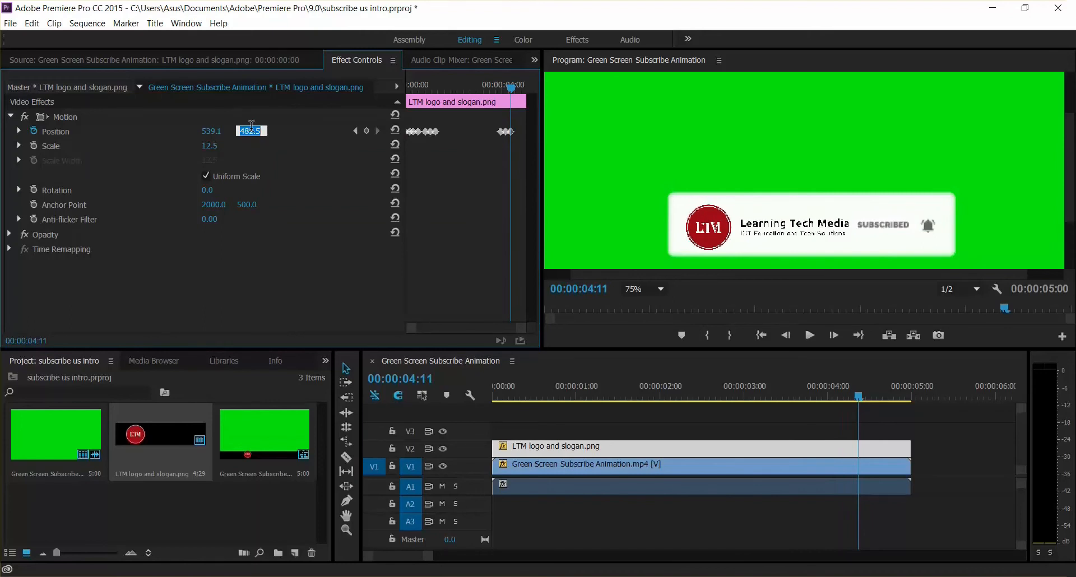
pyautogui.press('Up')
# Step: At 00:00:04:17, lower the logo and slogan to a vertical position of 515.5 to add another position keyframe
pyautogui.moveTo(504, 85); pyautogui.dragTo(515, 85)
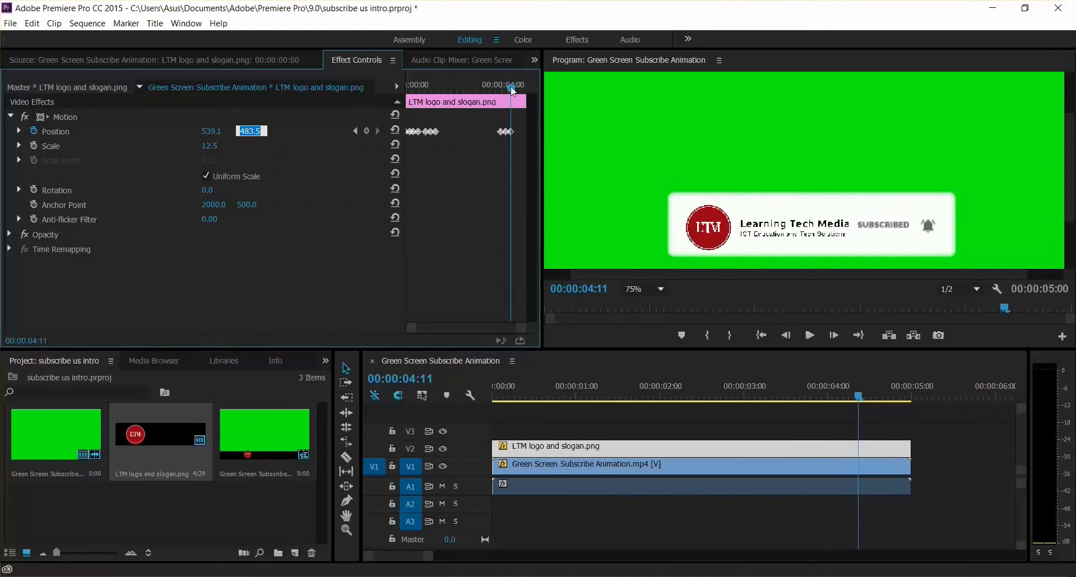
pyautogui.click(251, 129)
pyautogui.hotkey('shift', 'Up')
pyautogui.hotkey('shift', 'Up')
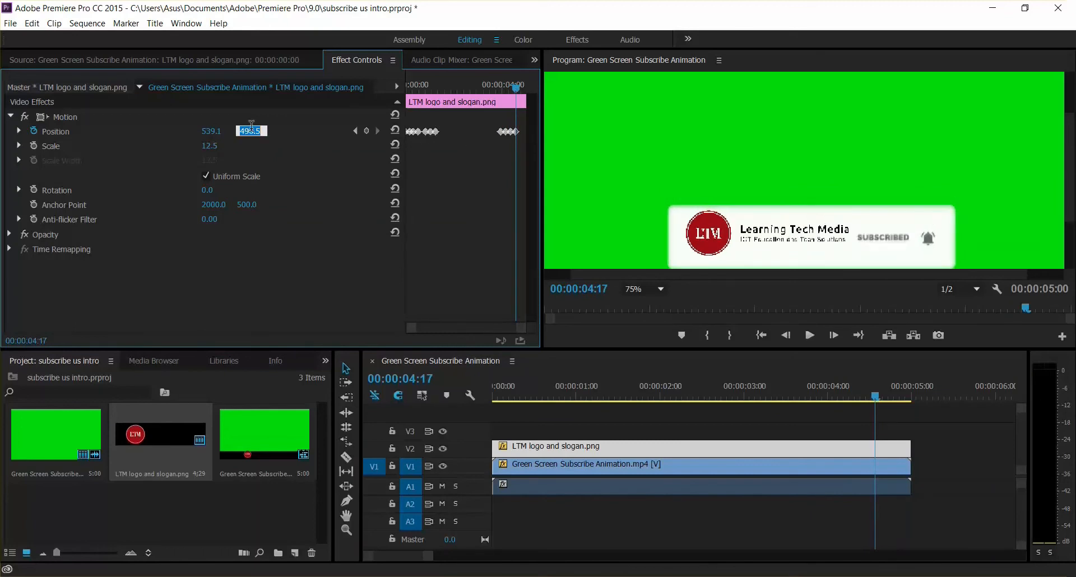
pyautogui.hotkey('shift', 'Up')
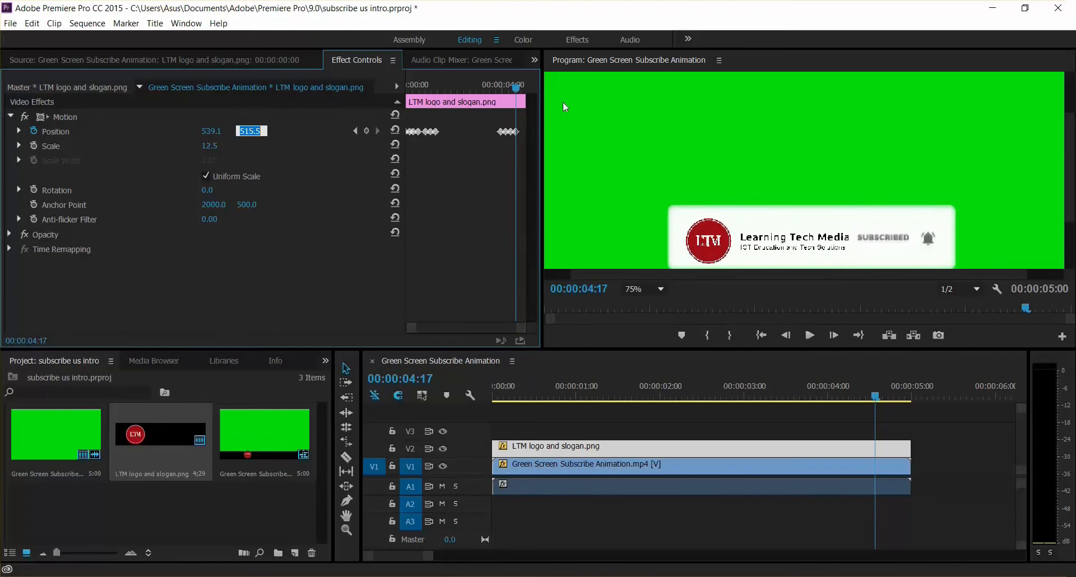
# Step: At 00:00:04:20, lower the logo and slogan further to keyframe them in line with the sinking white bar
pyautogui.moveTo(516, 89); pyautogui.dragTo(519, 89)
pyautogui.click(250, 130)
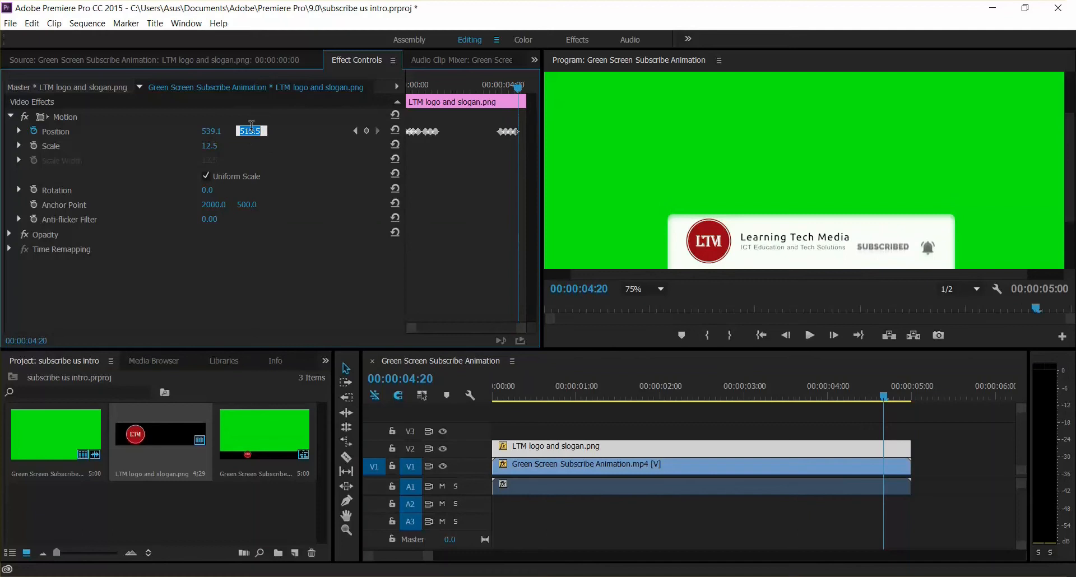
pyautogui.press('Up')
pyautogui.press('Up')
pyautogui.press('Up')
pyautogui.press('Up')
pyautogui.press('Up')
pyautogui.press('Up')
pyautogui.press('Up')
pyautogui.press('Up')
pyautogui.press('Up')
pyautogui.press('Up')
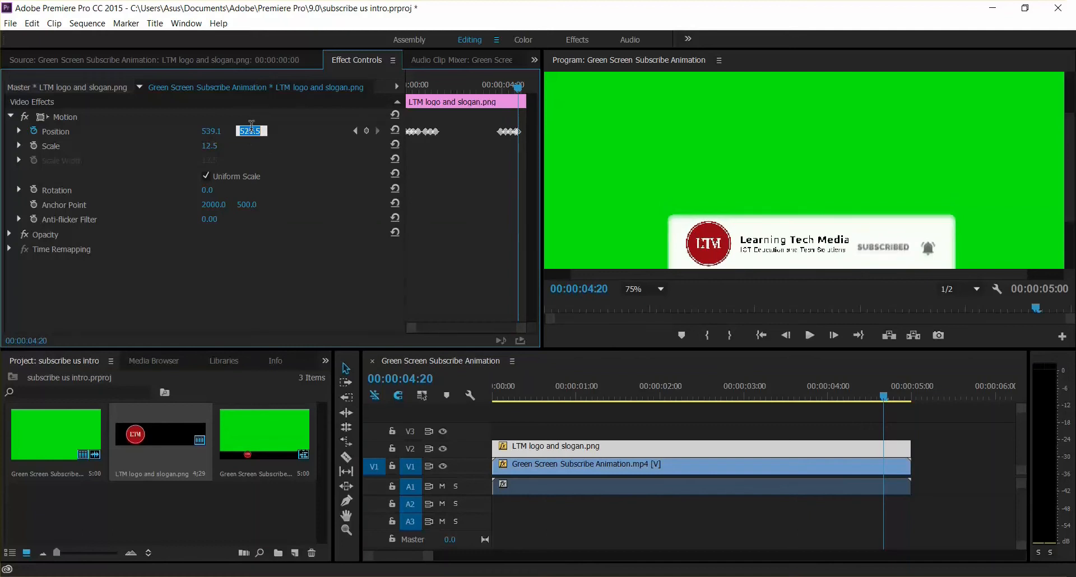
pyautogui.press('Up')
pyautogui.press('Up')
pyautogui.press('Up')
pyautogui.press('Up')
pyautogui.press('Up')
pyautogui.press('Up')
pyautogui.press('Up')
pyautogui.press('Up')
pyautogui.press('Up')
pyautogui.press('Up')
pyautogui.press('Up')
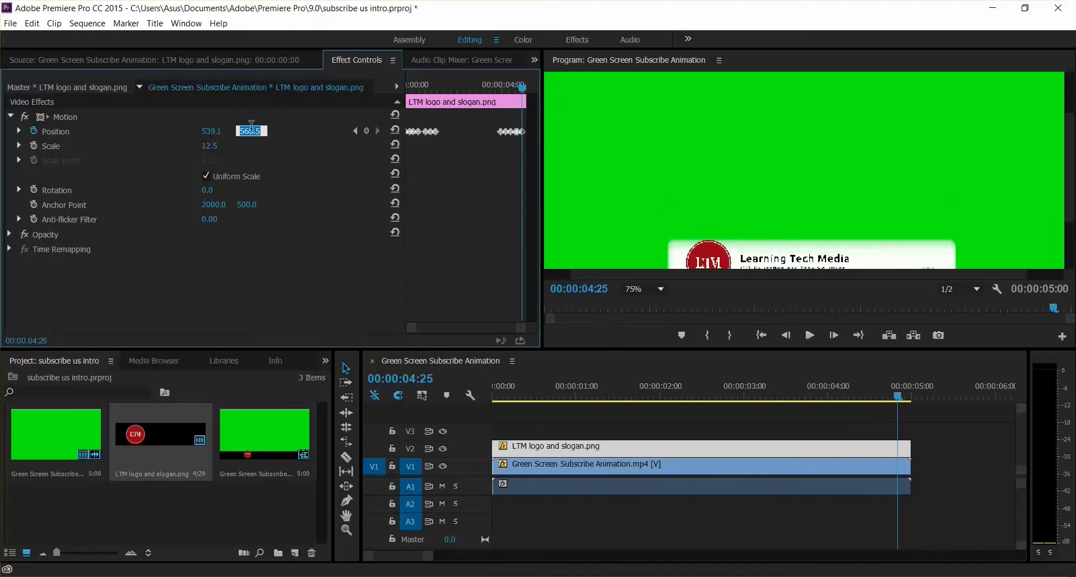
# Step: At 00:00:04:25, lower the logo and slogan to a vertical position of 590.5 so they sink with the bar
pyautogui.press('Up')
pyautogui.press('Up')
pyautogui.press('Up')
pyautogui.press('Up')
pyautogui.press('Up')
pyautogui.press('Up')
pyautogui.press('Up')
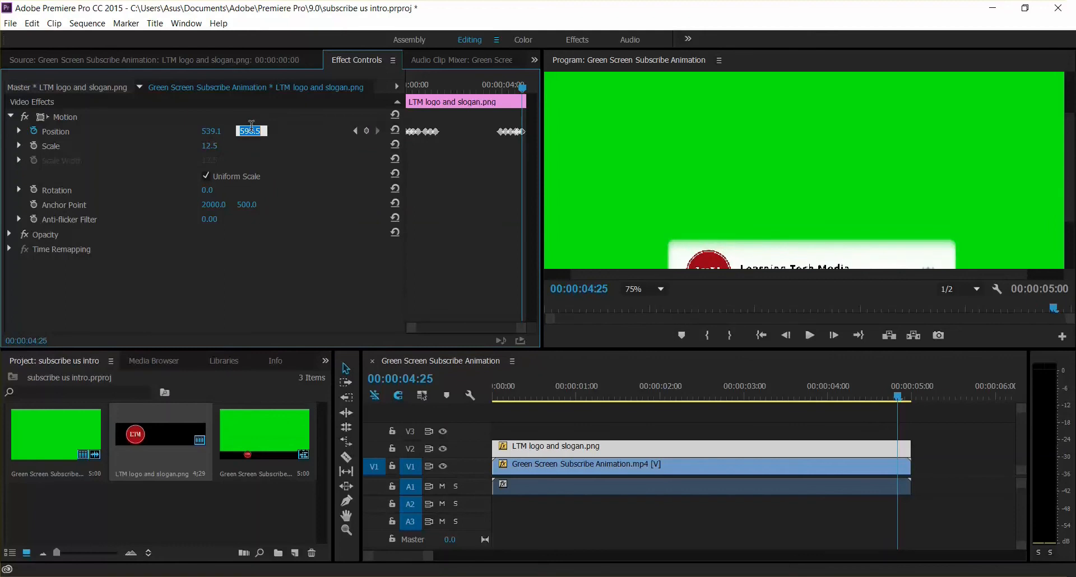
# Step: At 00:00:04:28, lower the logo and slogan to a vertical position of 633.5 so they leave the frame with the bar
pyautogui.click(521, 88)
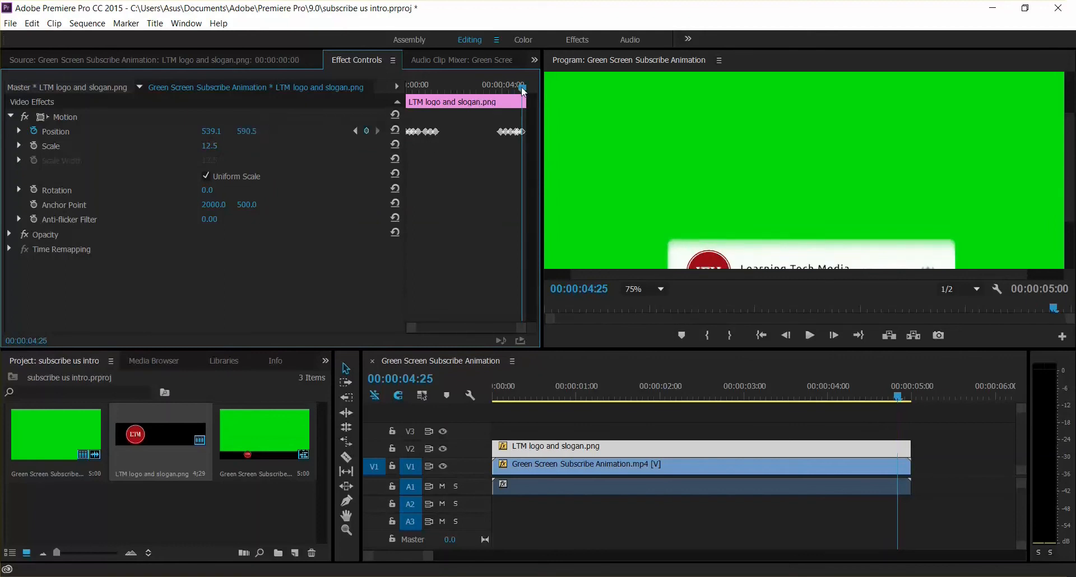
pyautogui.moveTo(523, 90); pyautogui.dragTo(525, 90)
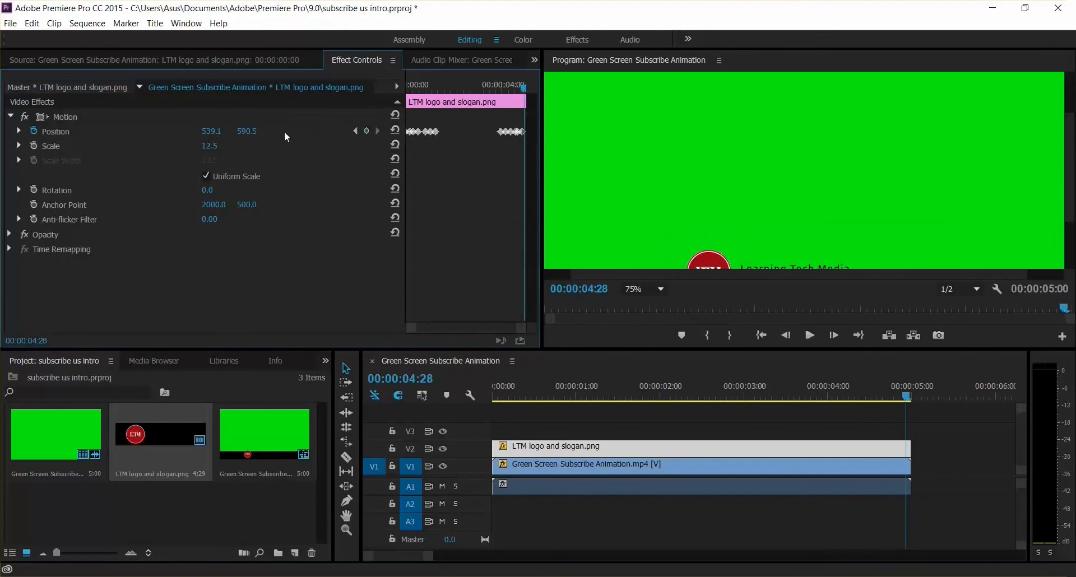
pyautogui.click(252, 130)
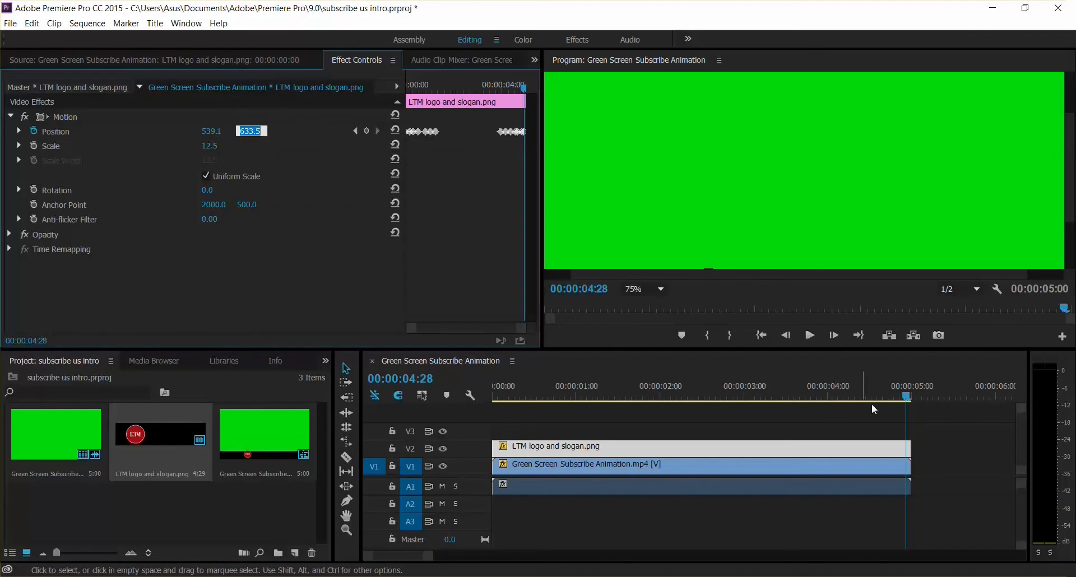
# Step: Play the animation from the start to the end and scrub back over the closing descent to check the logo's movement
pyautogui.moveTo(906, 397); pyautogui.dragTo(456, 420)
pyautogui.press('space')
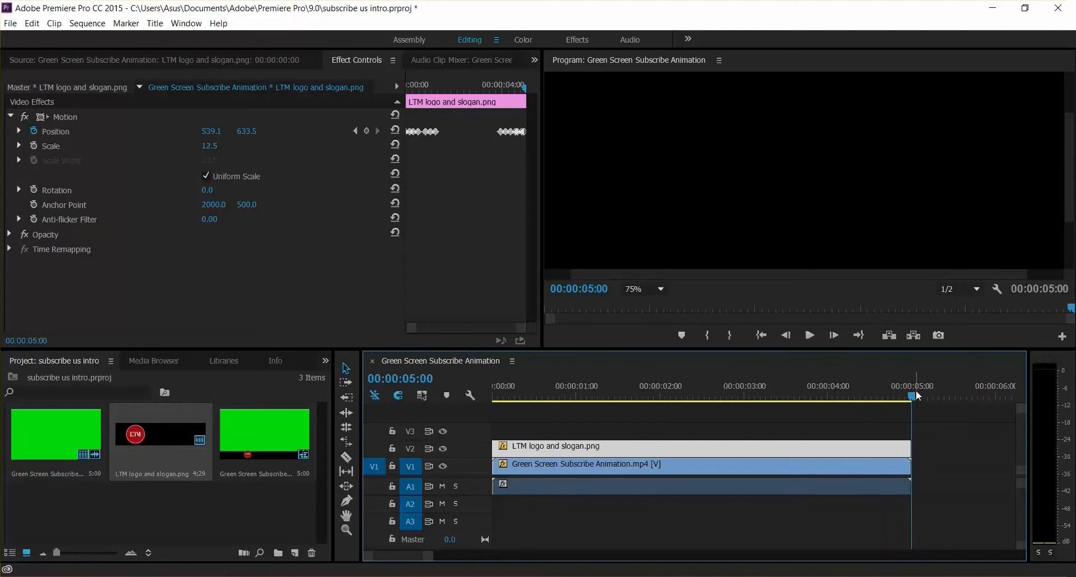
pyautogui.moveTo(913, 392); pyautogui.dragTo(852, 404)
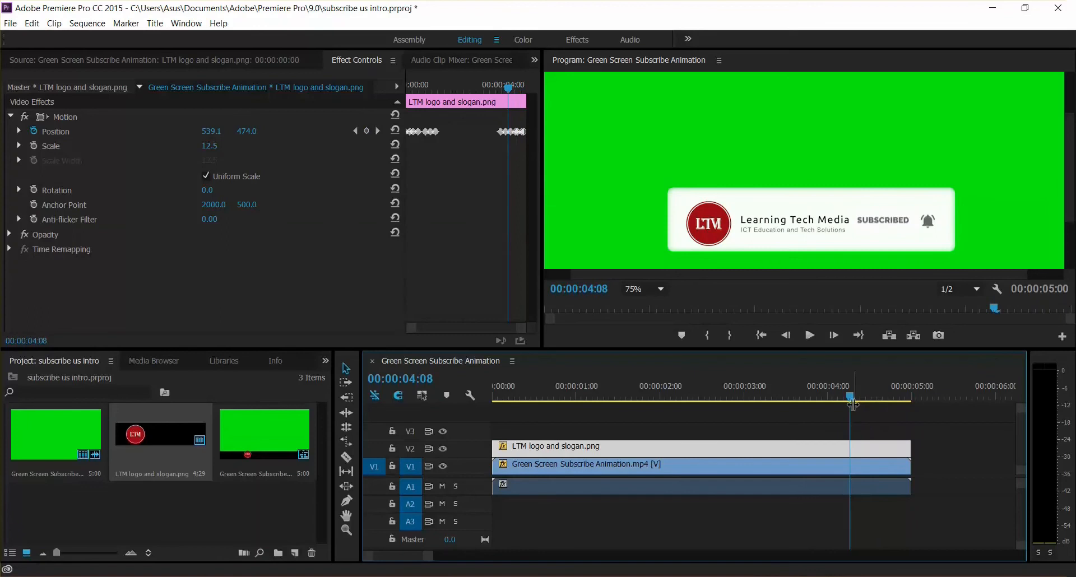
# Step: Enlarge the program preview to 100% and replay the animation to check the logo and slogan's alignment with the white bar
pyautogui.click(659, 290)
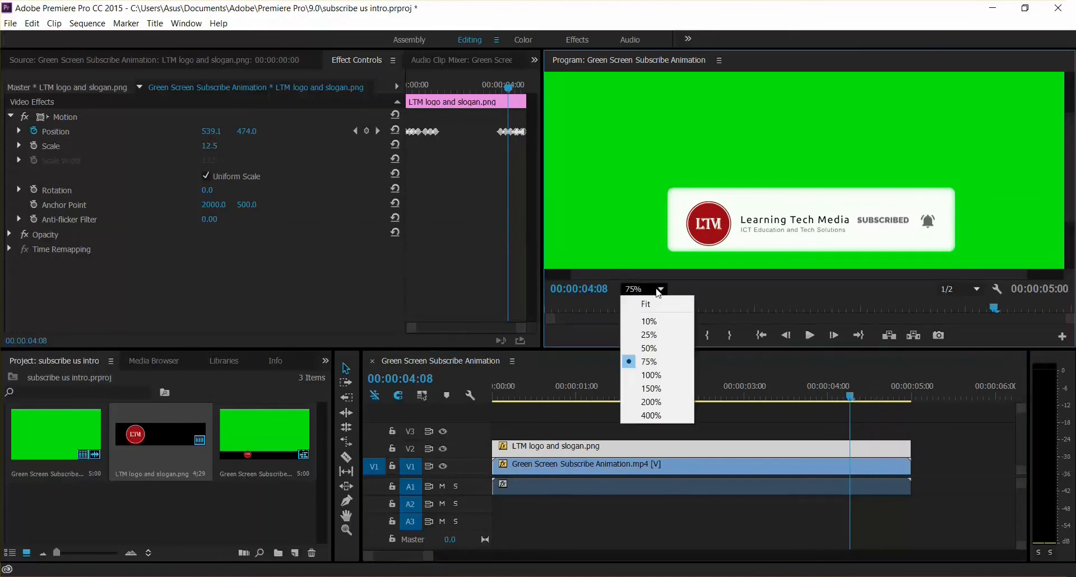
pyautogui.click(651, 374)
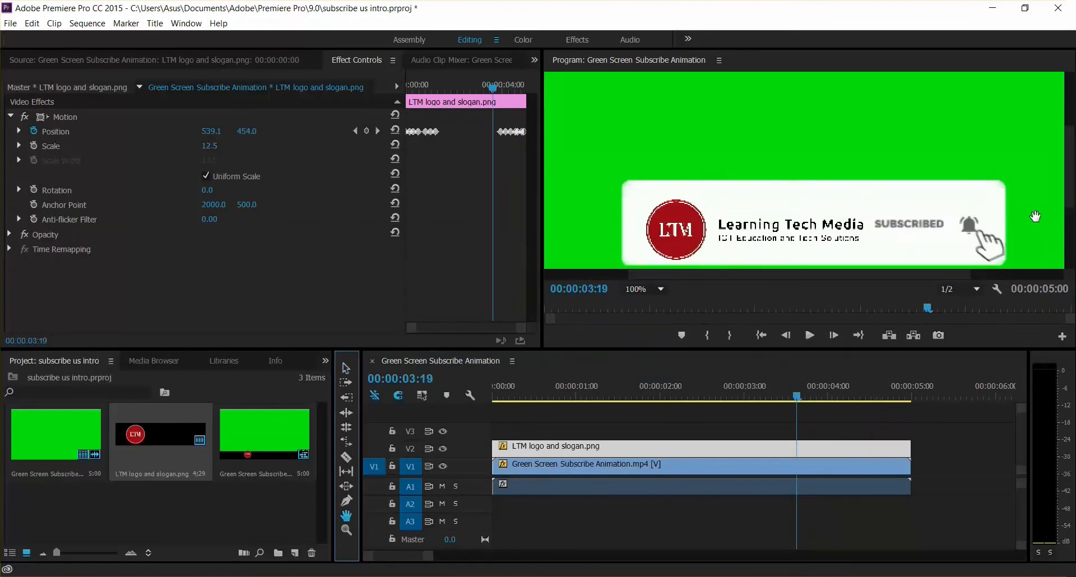
pyautogui.click(540, 396)
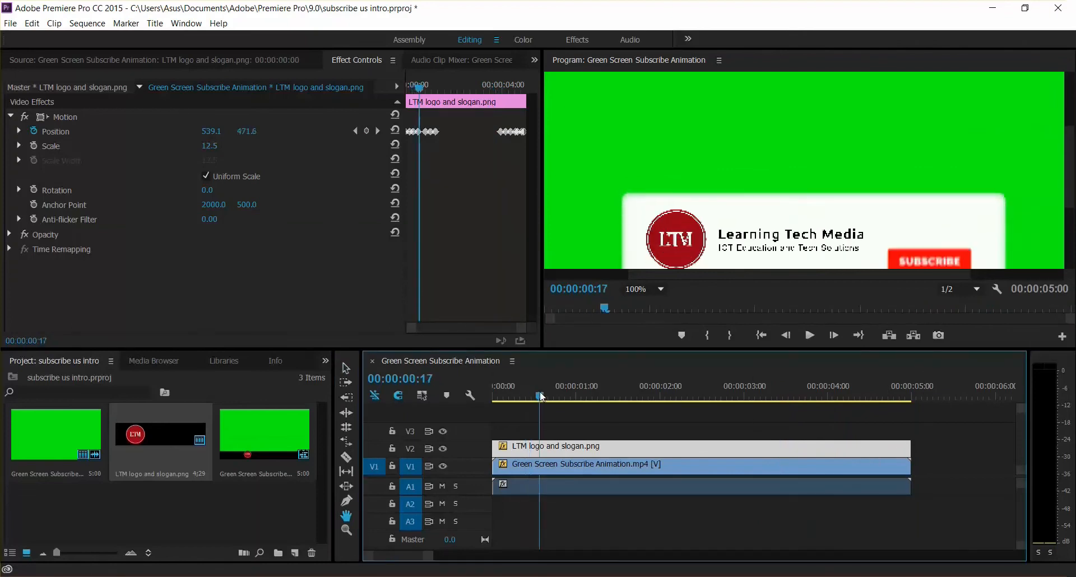
pyautogui.moveTo(540, 396); pyautogui.dragTo(489, 391)
pyautogui.press('space')
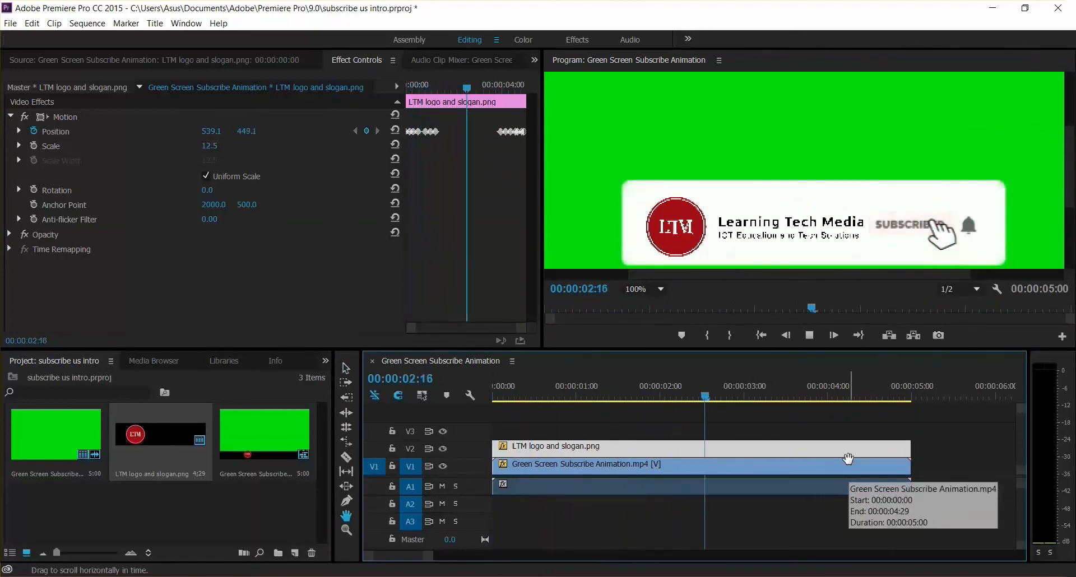
pyautogui.press('space')
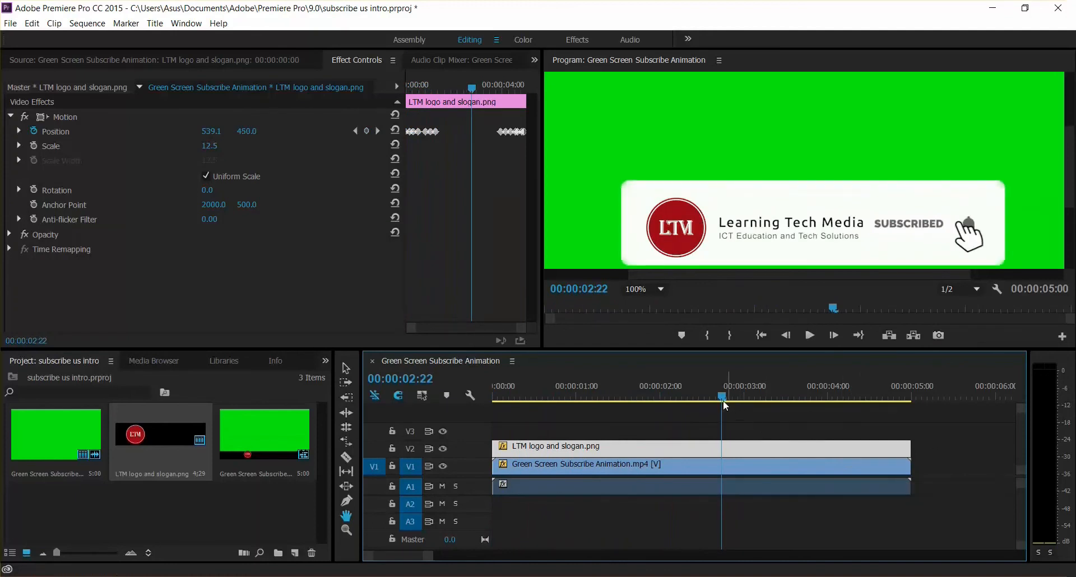
pyautogui.moveTo(723, 400); pyautogui.dragTo(492, 398)
pyautogui.press('space')
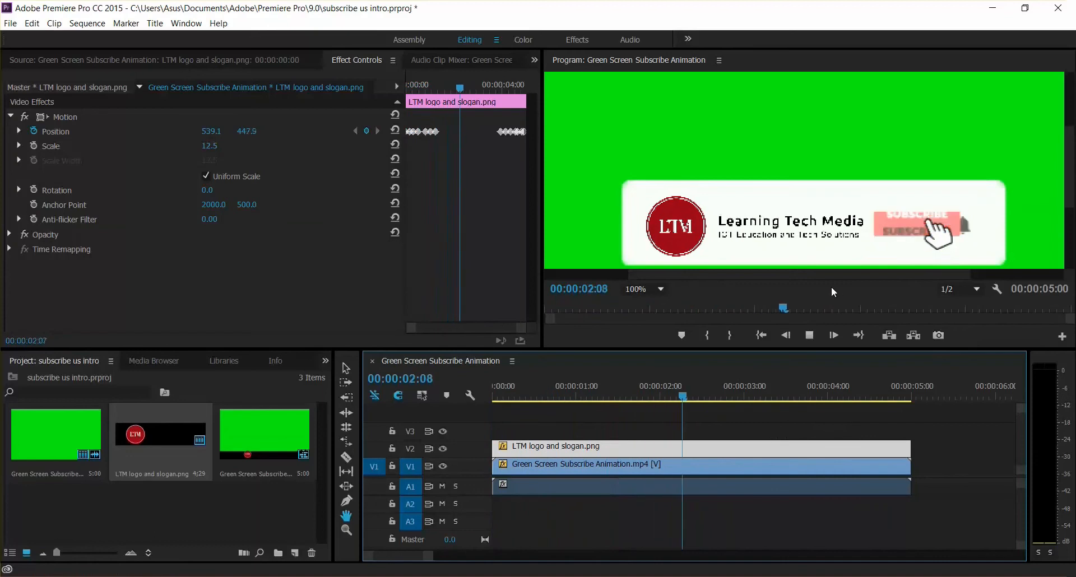
pyautogui.press('space')
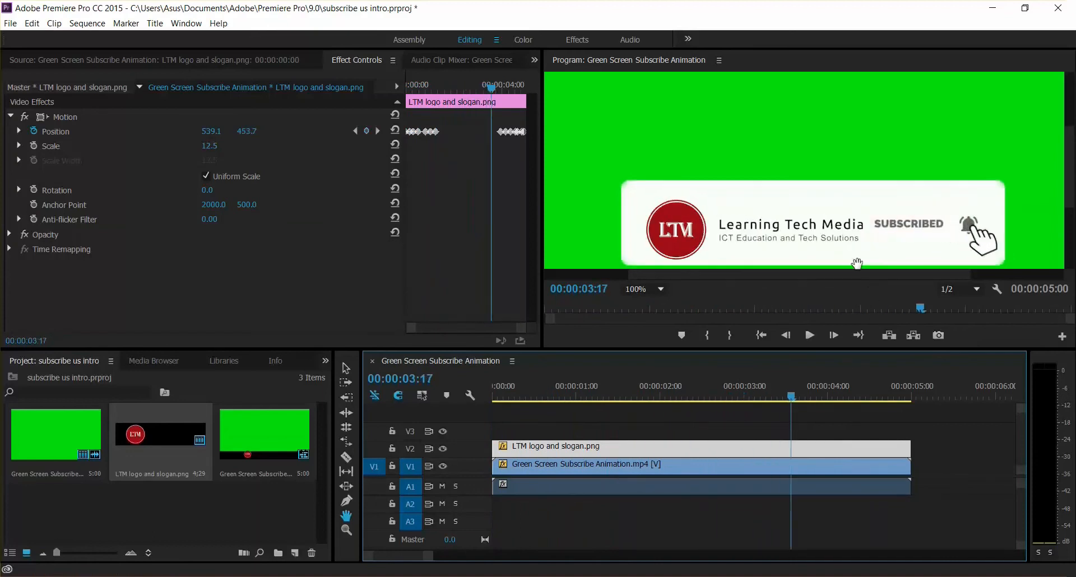
pyautogui.press('space')
pyautogui.press('space')
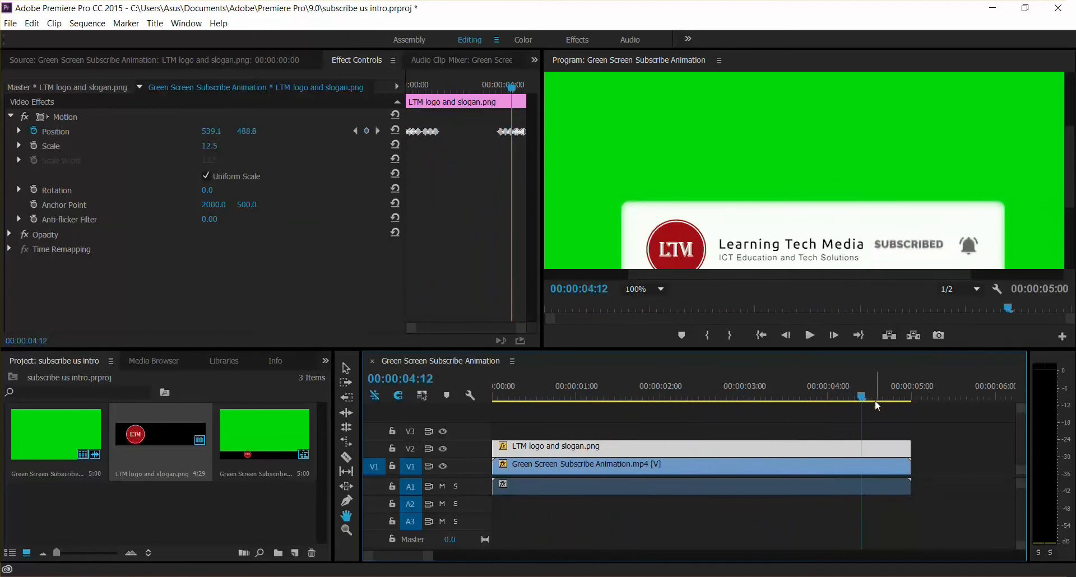
pyautogui.moveTo(863, 401); pyautogui.dragTo(723, 409)
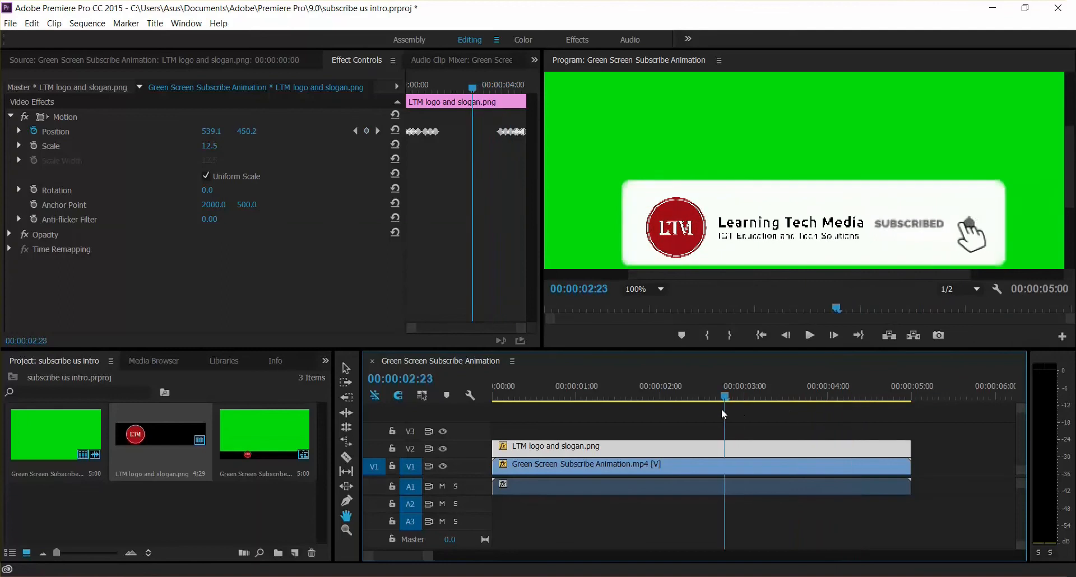
# Step: At 00:00:02:10, set the logo and slogan's vertical position to 443.5 to keyframe them level with the stationary bar
pyautogui.click(465, 127)
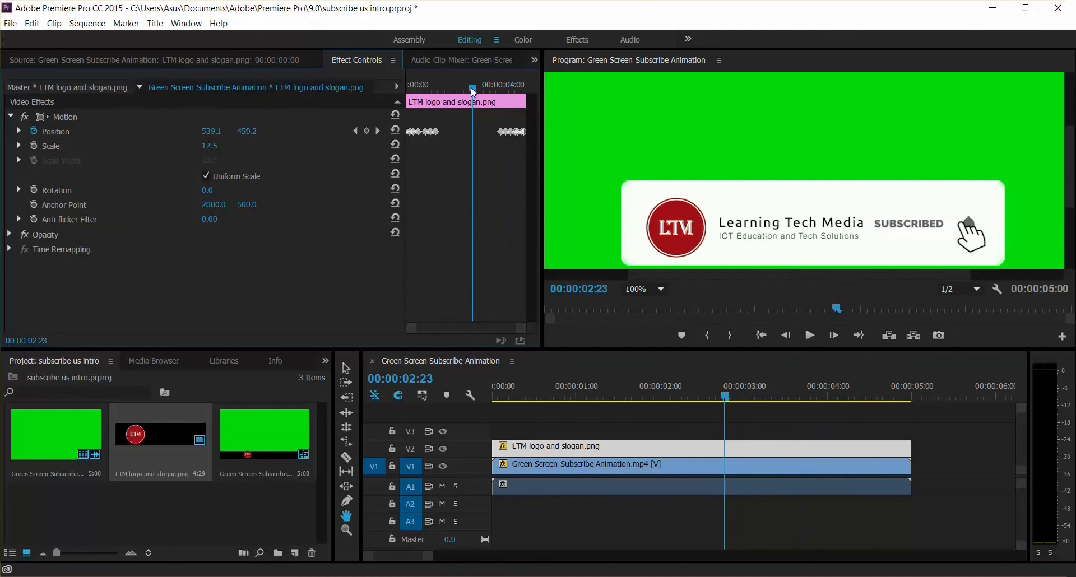
pyautogui.moveTo(471, 87)
pyautogui.mouseDown()
pyautogui.moveTo(430, 90)
pyautogui.moveTo(463, 100)
pyautogui.mouseUp()
pyautogui.click(251, 131)
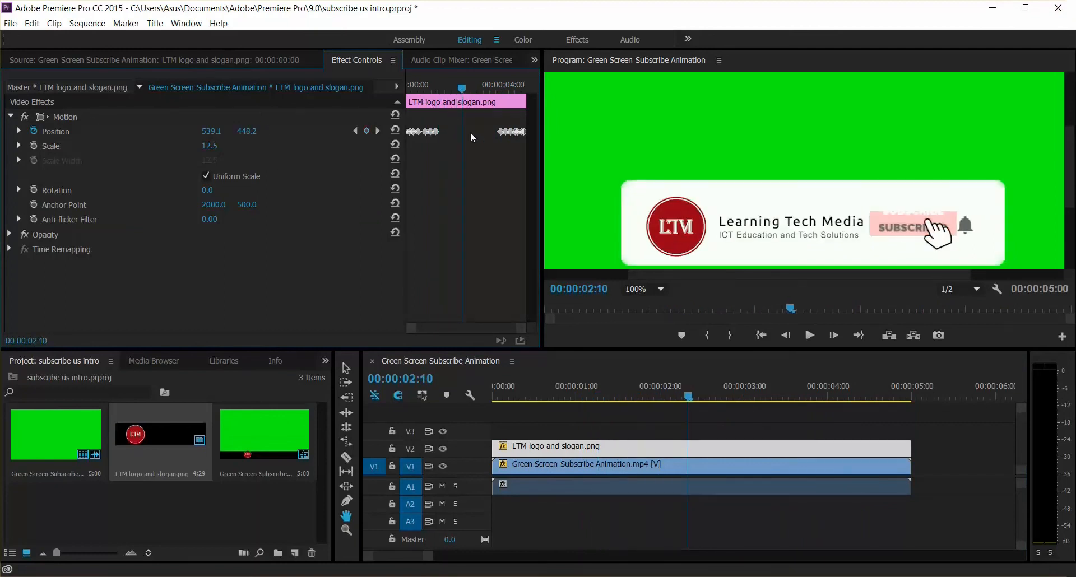
pyautogui.click(250, 131)
pyautogui.write('4')
pyautogui.press('Return')
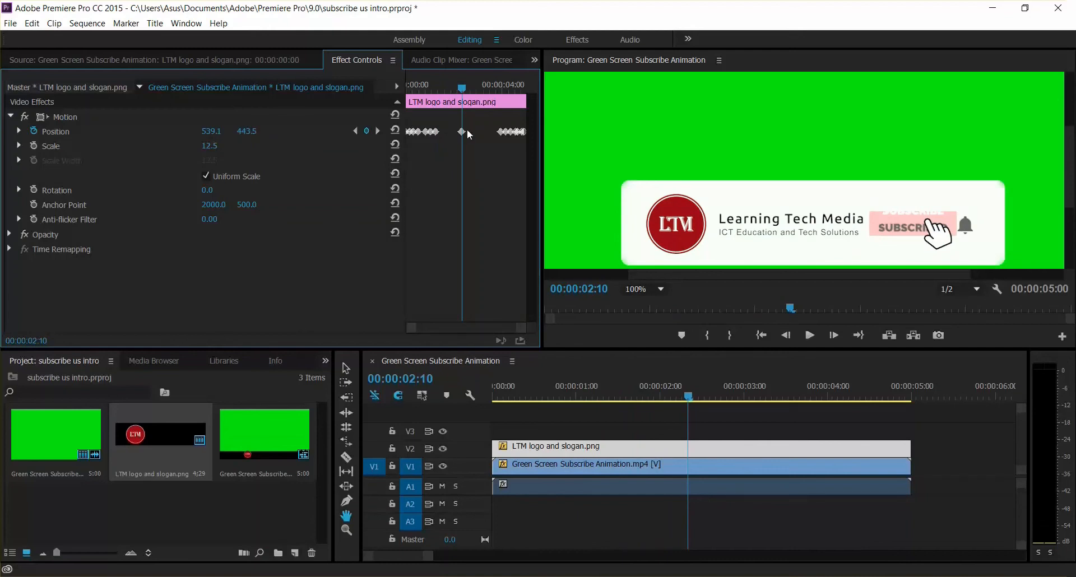
# Step: At 00:00:01:21, add a position keyframe for the logo and slogan that holds the vertical position at 443.5
pyautogui.moveTo(464, 90); pyautogui.dragTo(449, 89)
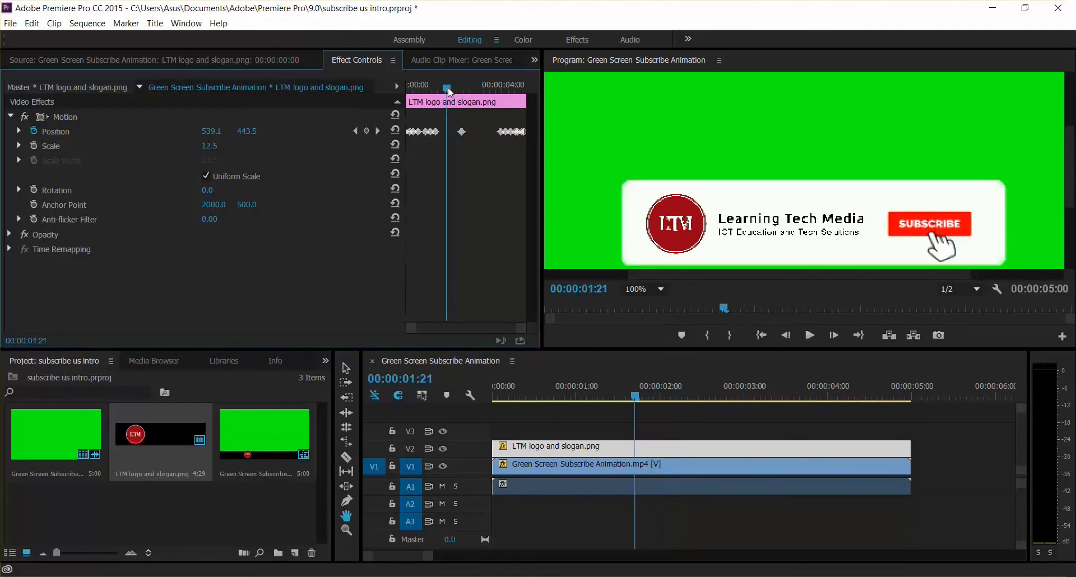
pyautogui.click(252, 132)
pyautogui.press('Return')
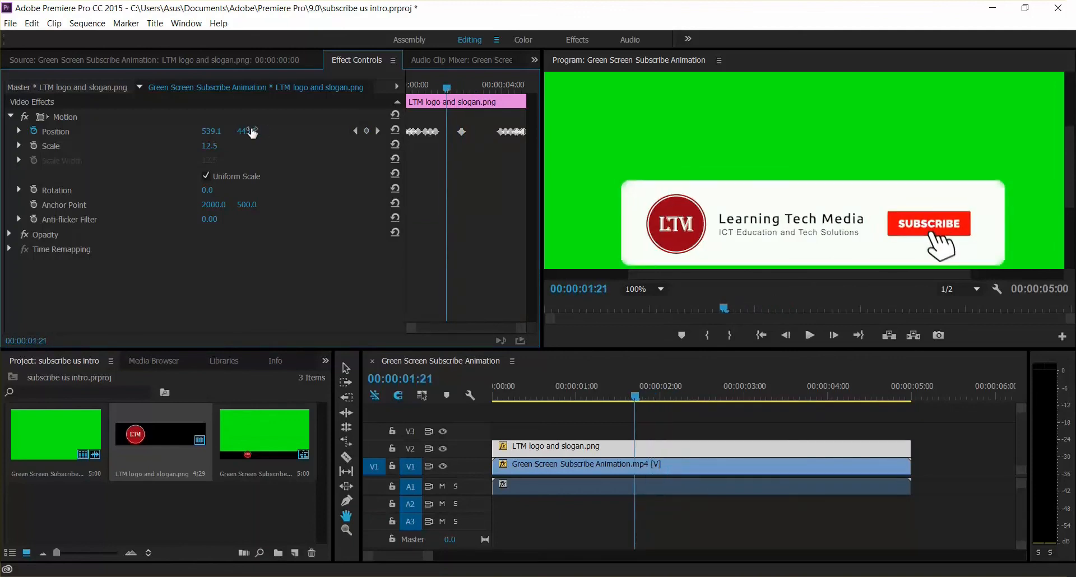
pyautogui.click(252, 132)
pyautogui.press('Return')
pyautogui.press('Return')
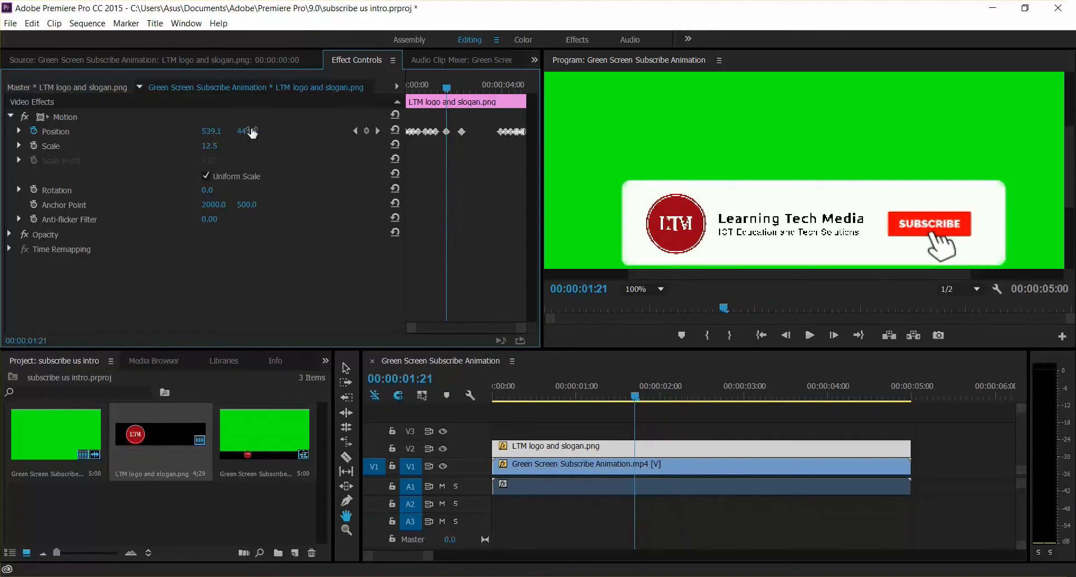
pyautogui.moveTo(447, 95); pyautogui.dragTo(477, 96)
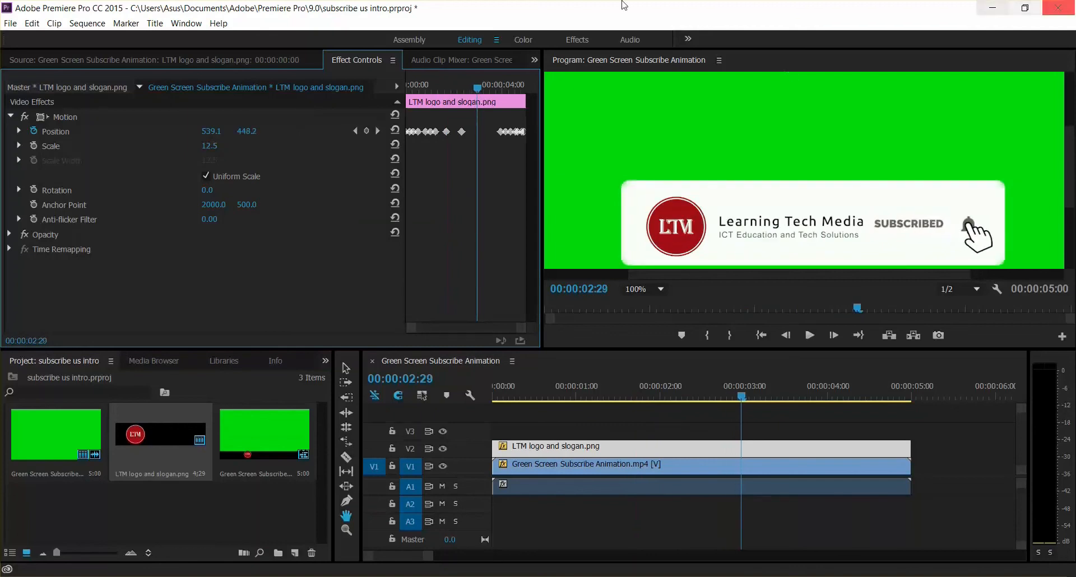
pyautogui.click(249, 131)
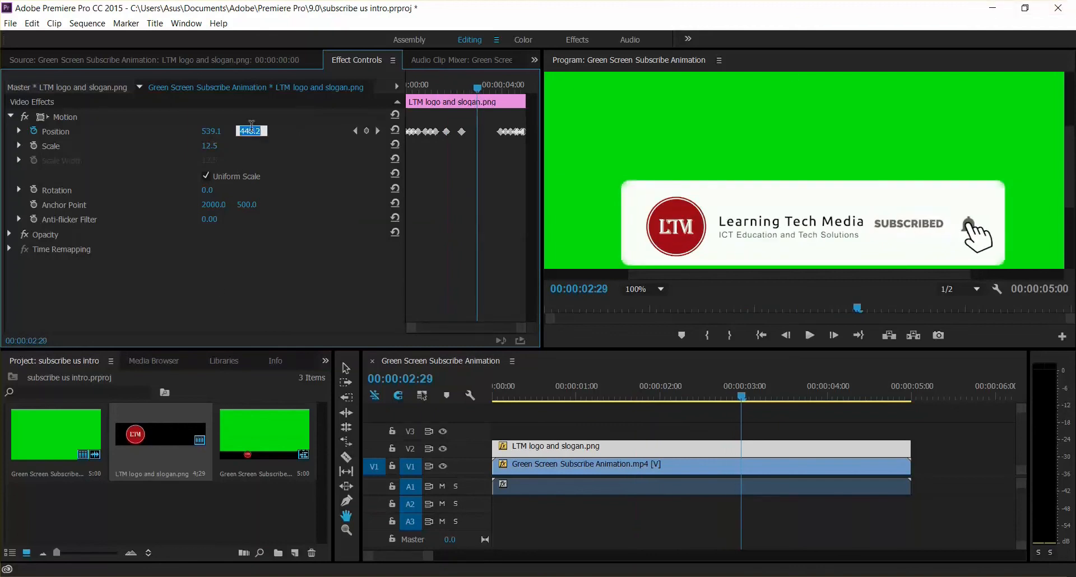
pyautogui.write('443.5')
pyautogui.press('Escape')
pyautogui.moveTo(480, 95); pyautogui.dragTo(483, 96)
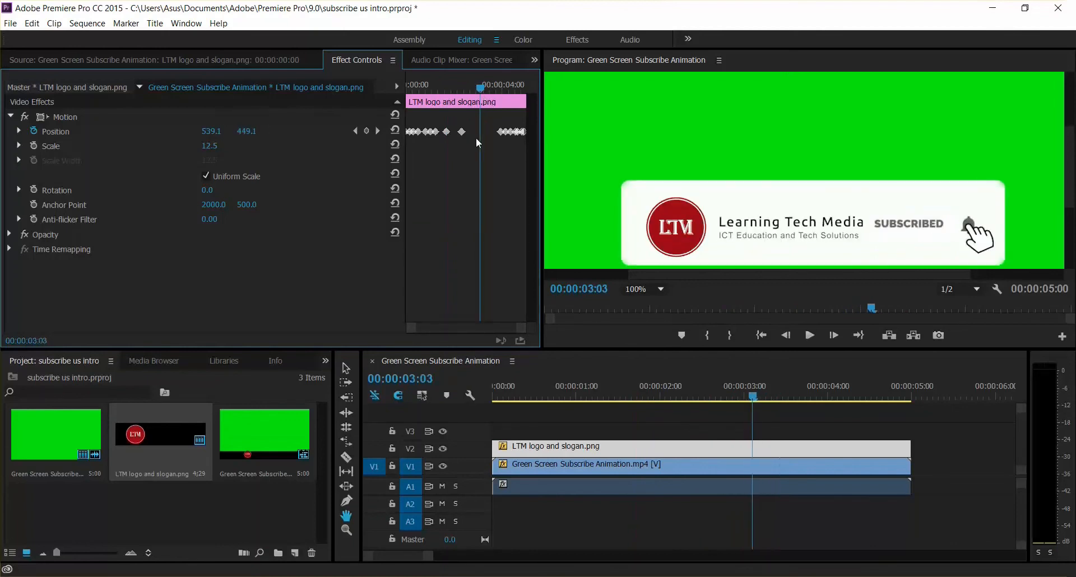
pyautogui.click(249, 130)
# Step: At 00:00:02:02, add another position keyframe for the logo and slogan with a vertical position of 443.5
pyautogui.moveTo(480, 95); pyautogui.dragTo(454, 98)
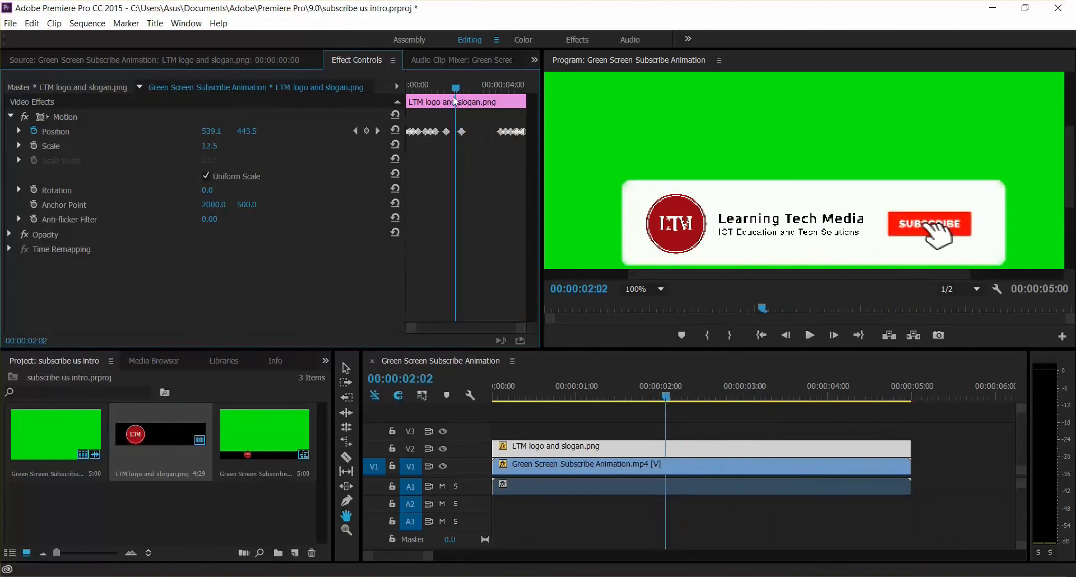
pyautogui.click(249, 131)
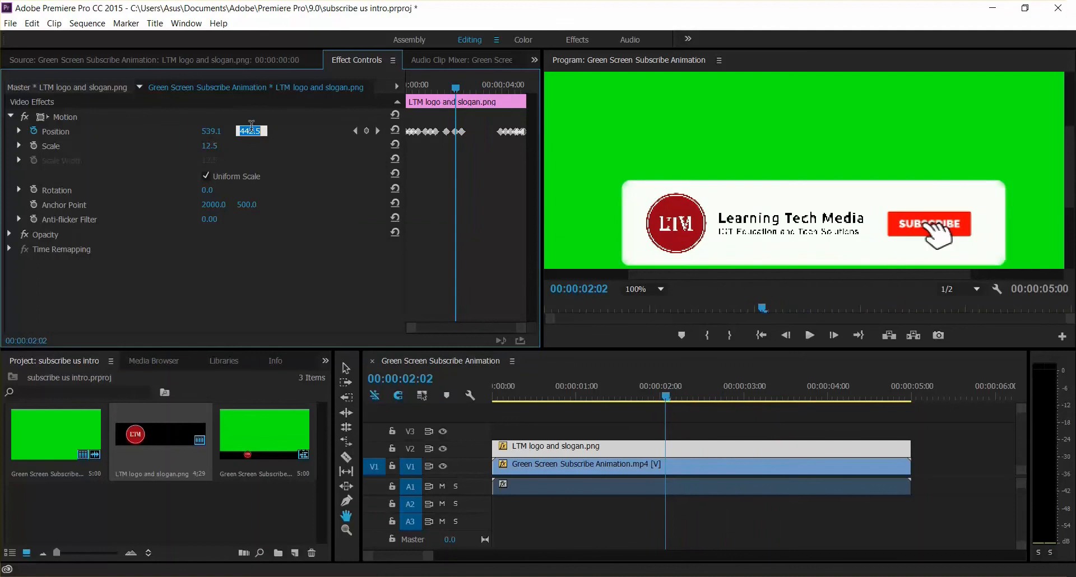
pyautogui.press('Return')
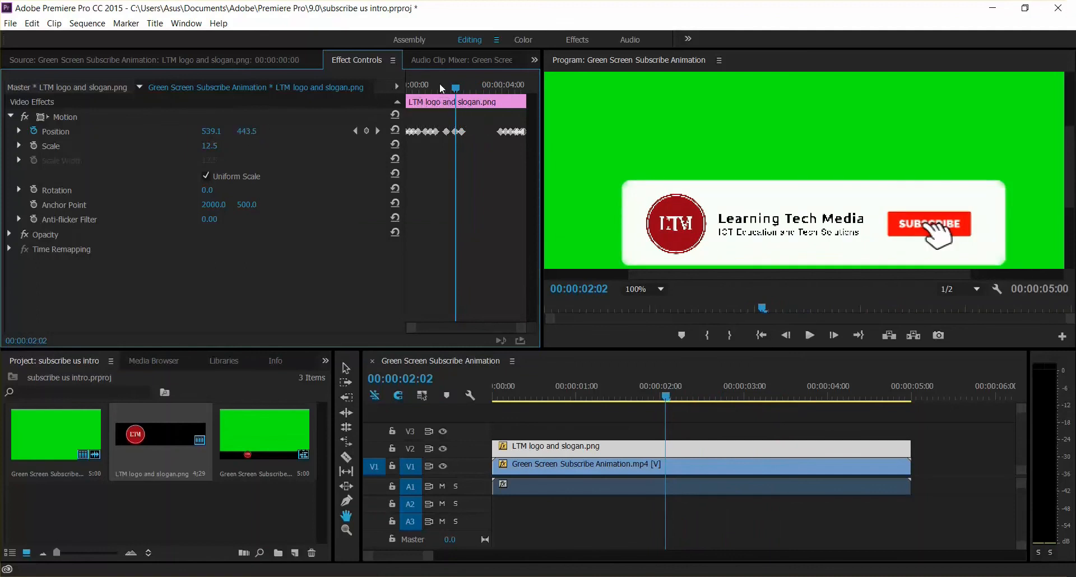
# Step: Try to add a position keyframe for the logo and slogan at 00:00:01:14 with a vertical position of 443.5
pyautogui.moveTo(454, 88); pyautogui.dragTo(441, 89)
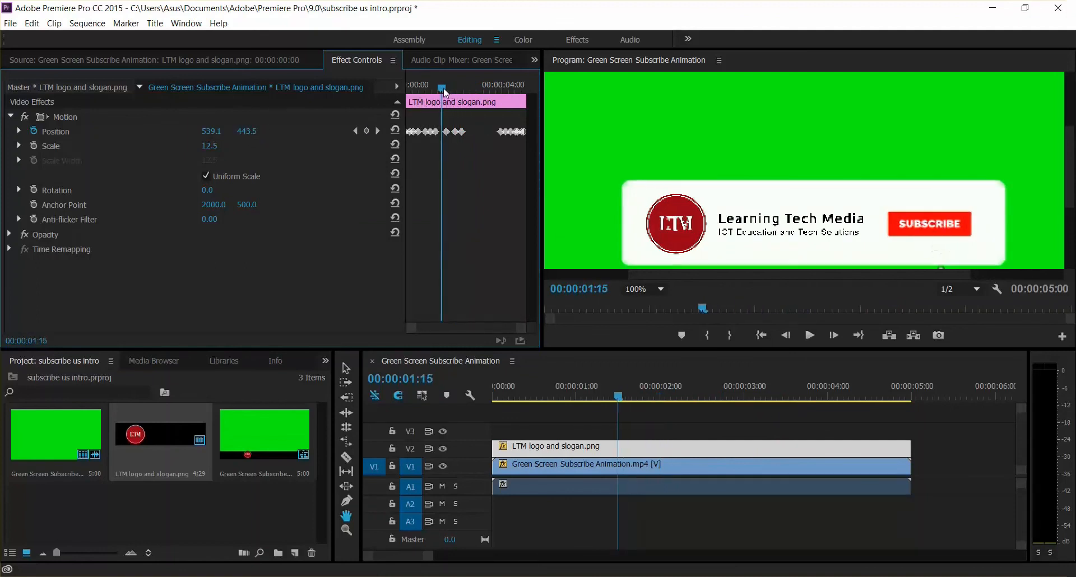
pyautogui.click(250, 130)
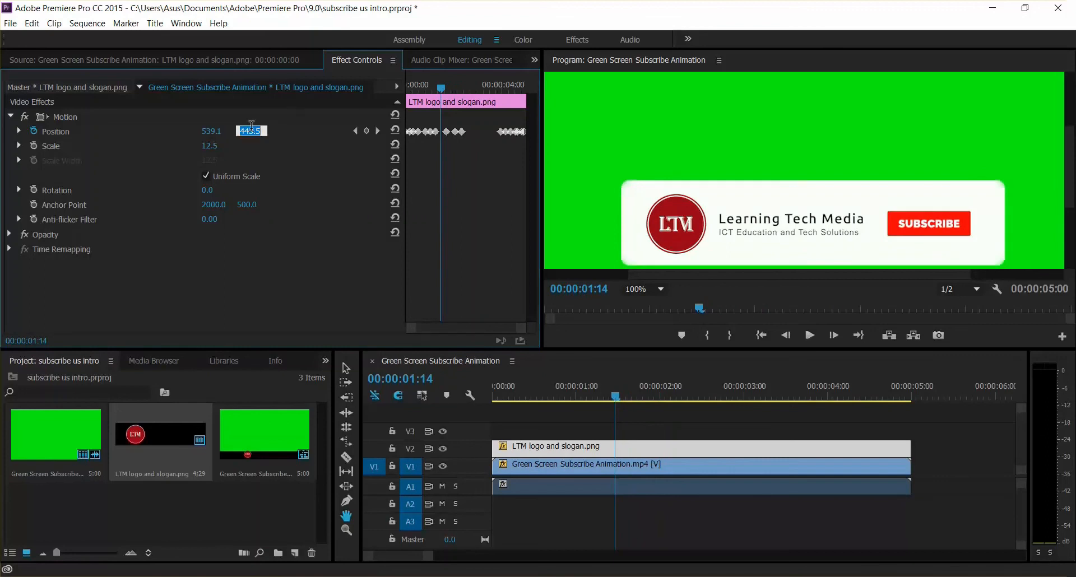
pyautogui.press('Down')
pyautogui.press('Return')
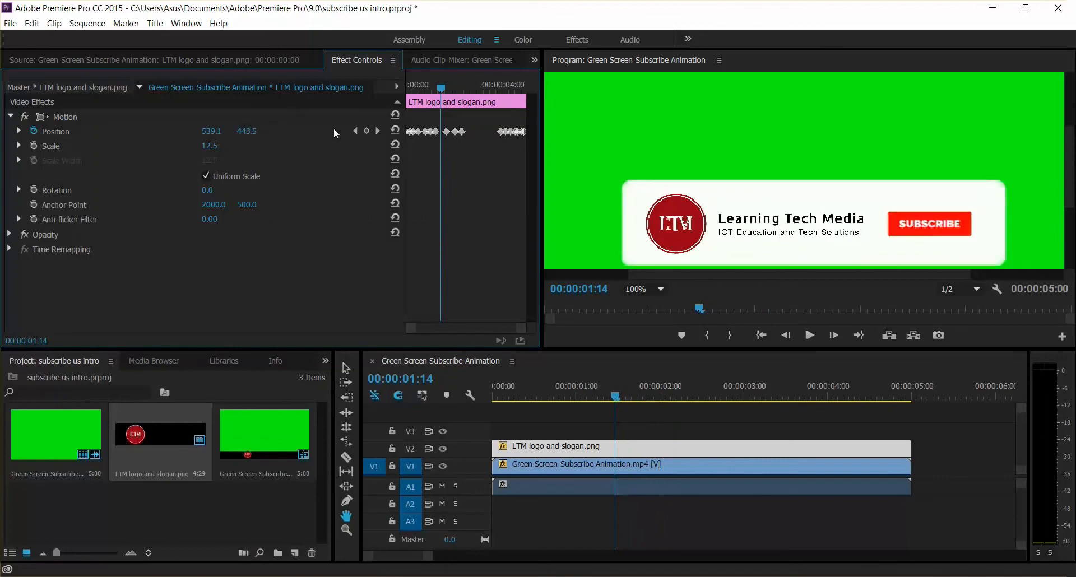
# Step: Play the animation from the start to check that the logo and slogan stay aligned with the bar
pyautogui.moveTo(441, 89); pyautogui.dragTo(383, 98)
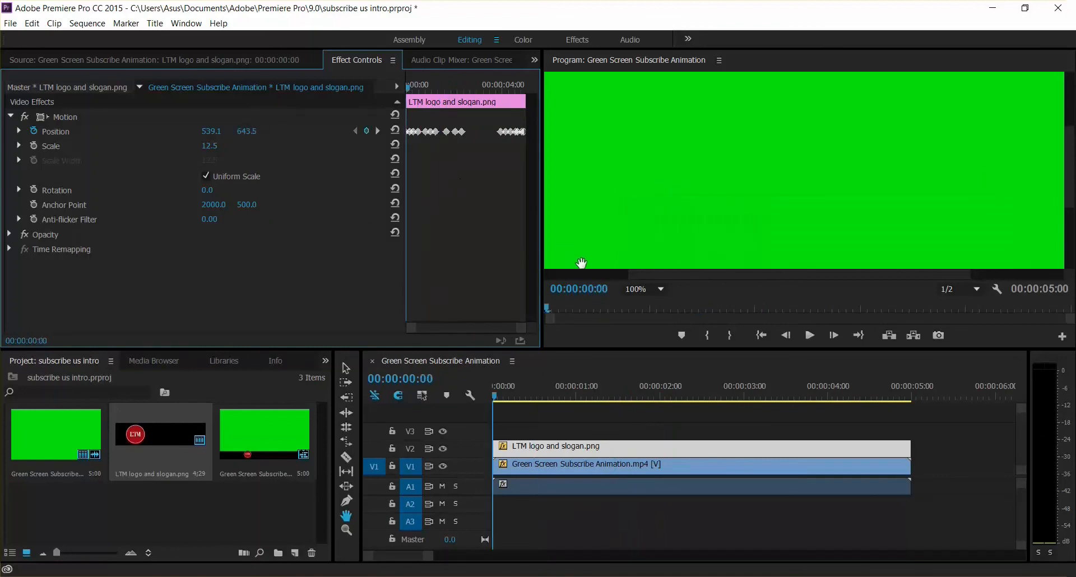
pyautogui.press('space')
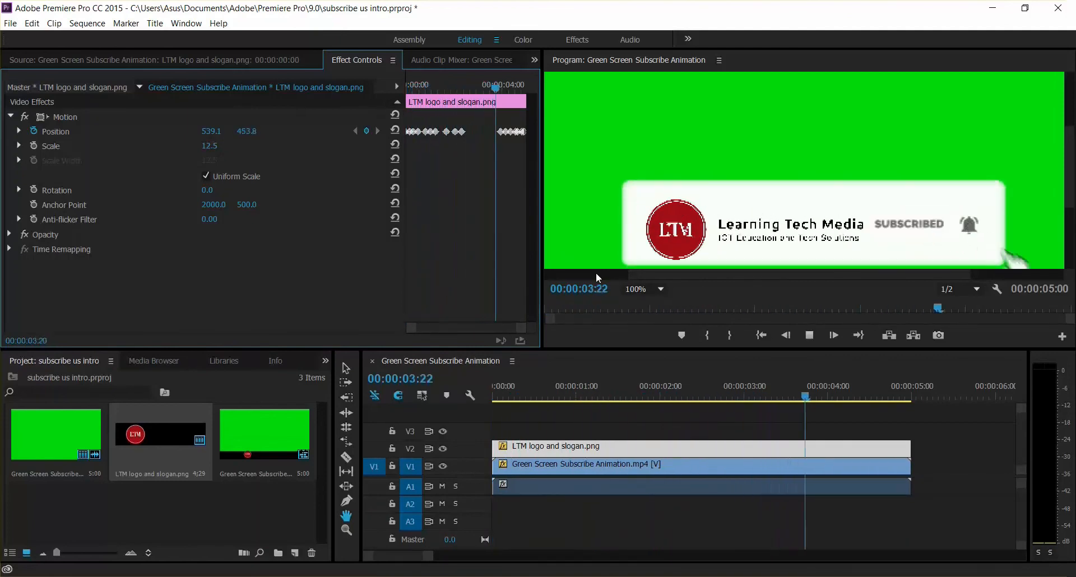
pyautogui.press('space')
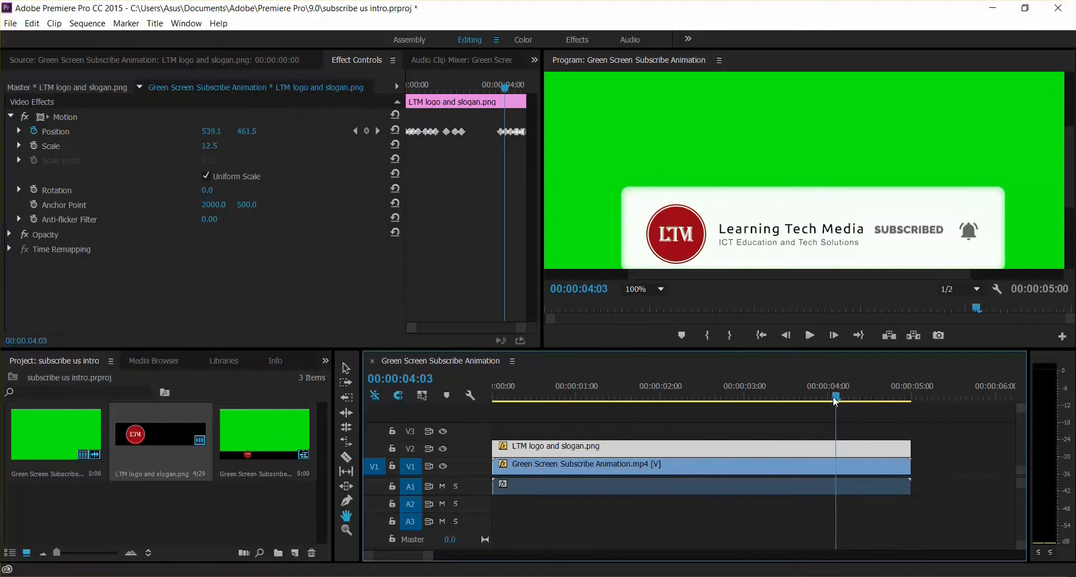
pyautogui.click(820, 397)
pyautogui.moveTo(818, 399); pyautogui.dragTo(772, 397)
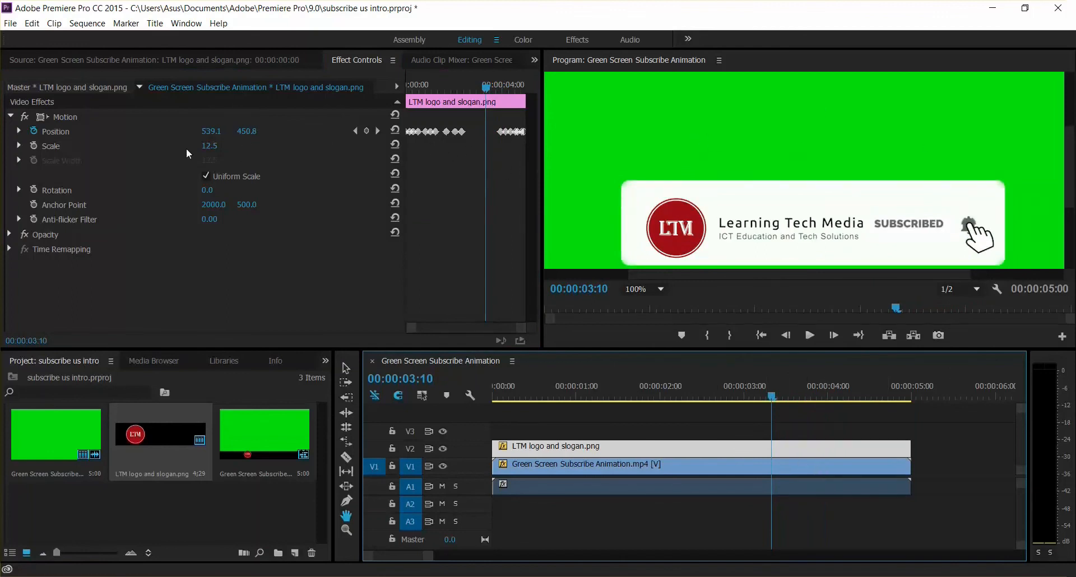
pyautogui.click(249, 131)
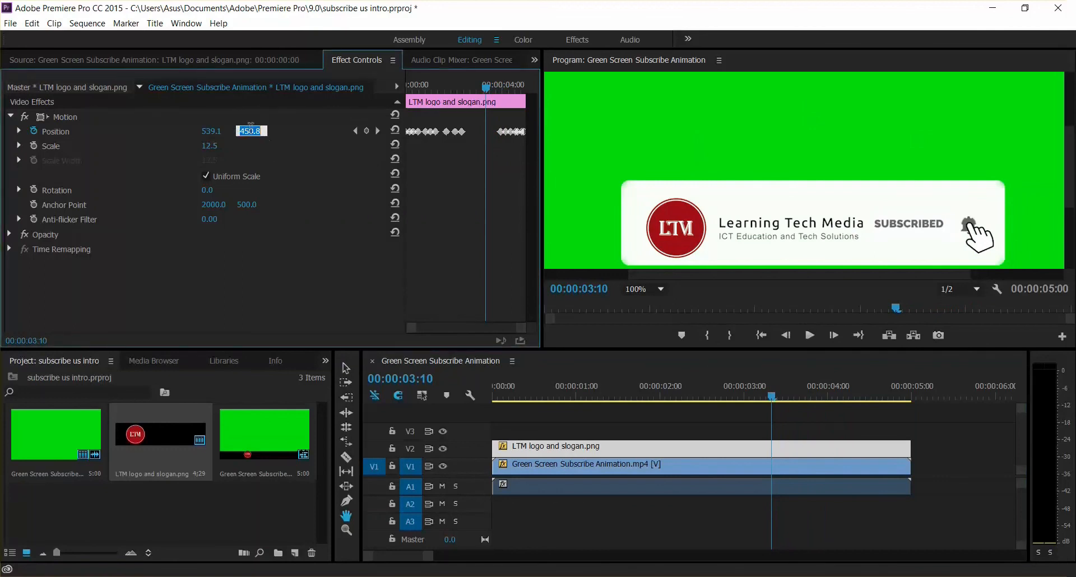
pyautogui.write('443.5')
pyautogui.press('Escape')
# Step: Replay the animation from the beginning up to the bell click, checking the logo and slogan against the bar
pyautogui.moveTo(762, 396); pyautogui.dragTo(451, 384)
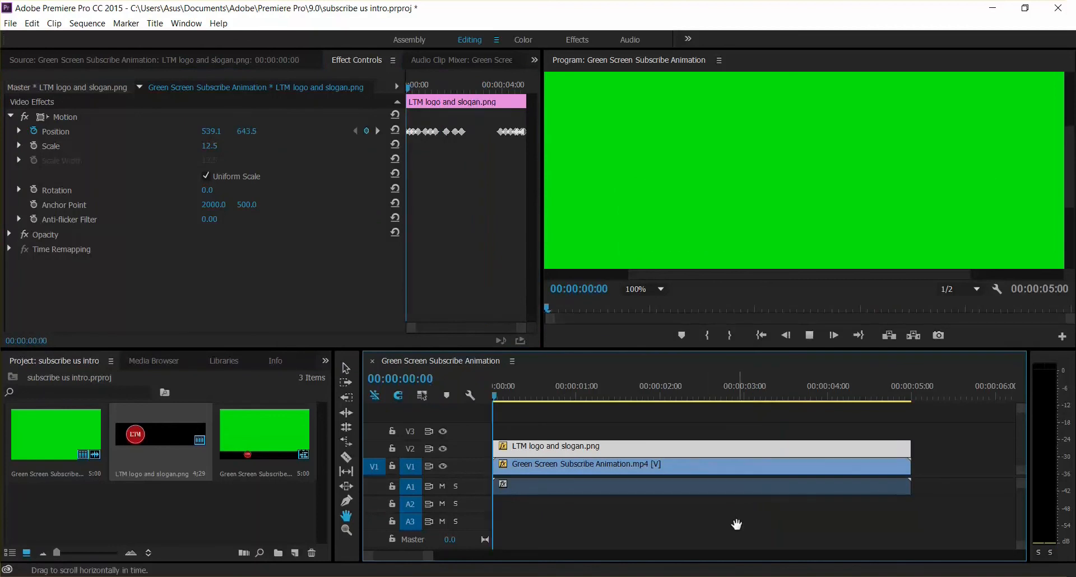
pyautogui.press('space')
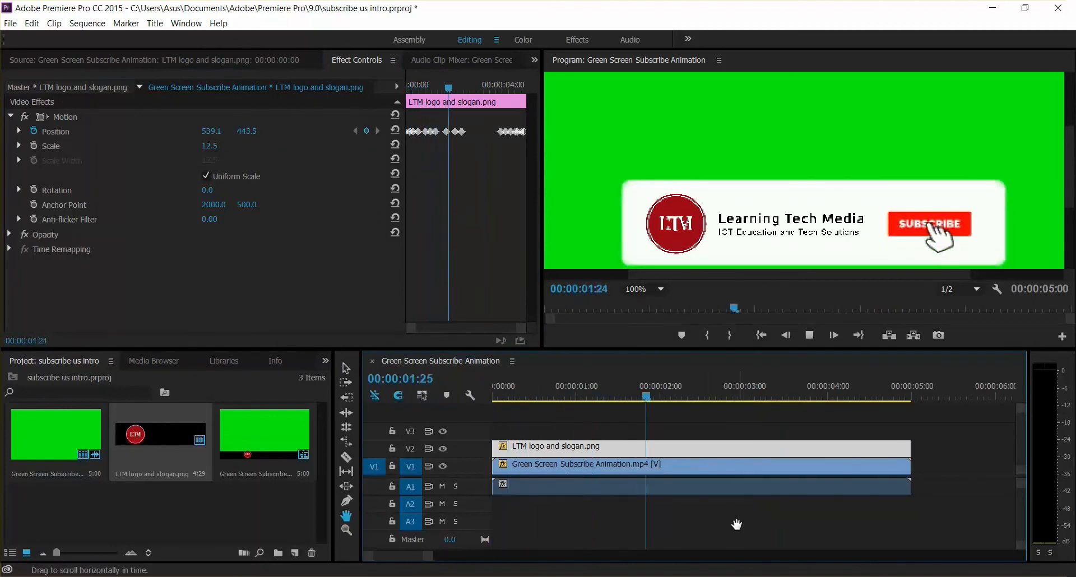
pyautogui.press('space')
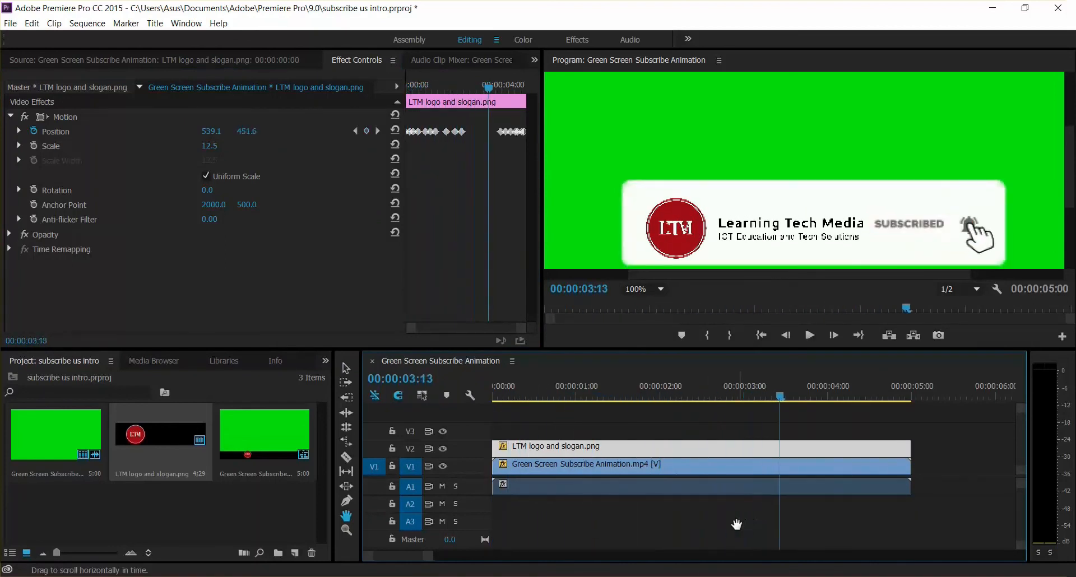
# Step: Add a position keyframe for the logo and slogan at 00:00:03:00 with a vertical position of 443.5
pyautogui.moveTo(781, 394); pyautogui.dragTo(744, 397)
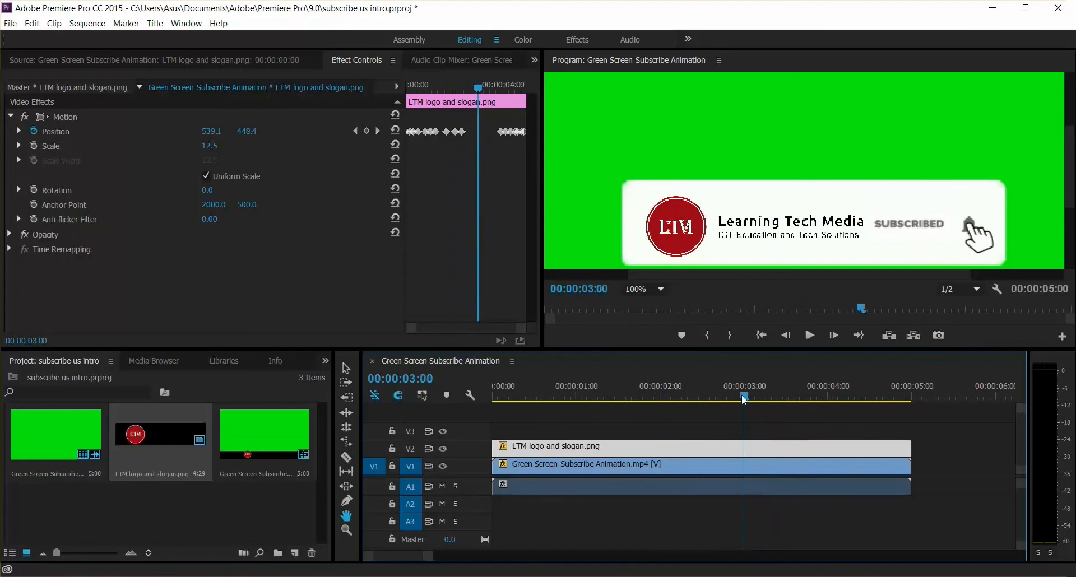
pyautogui.click(247, 132)
pyautogui.write('44')
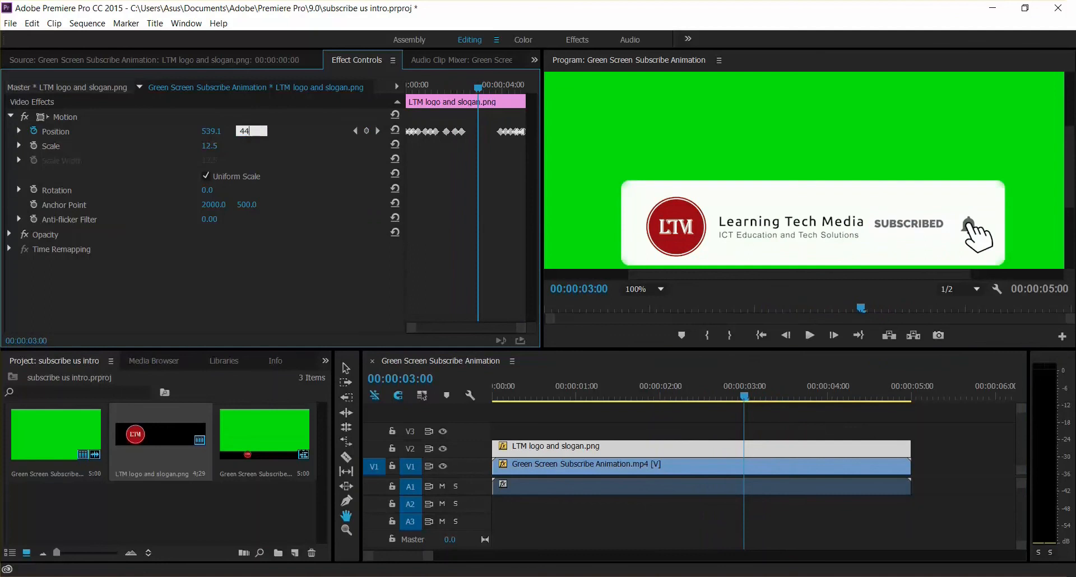
pyautogui.write('3.5')
pyautogui.press('Return')
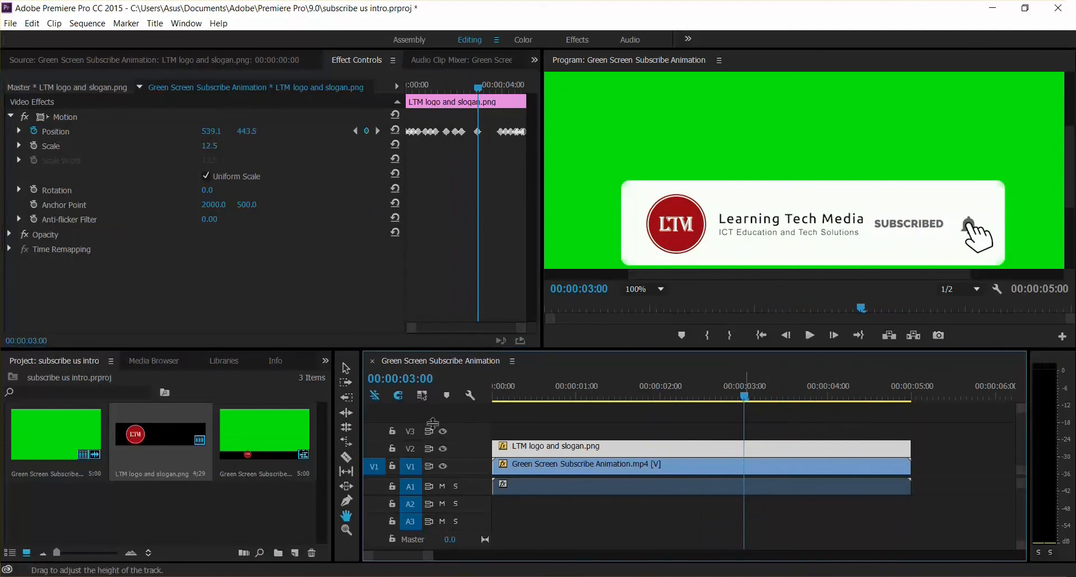
# Step: Play the animation from the start until the bar begins to drop out, checking the logo and slogan's alignment
pyautogui.moveTo(745, 398); pyautogui.dragTo(489, 417)
pyautogui.press('space')
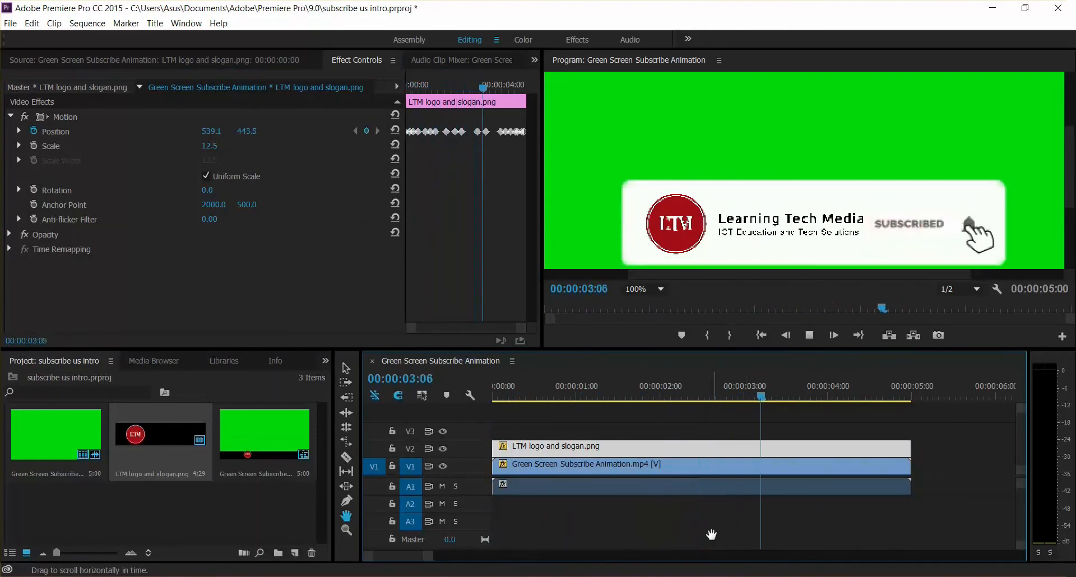
pyautogui.press('space')
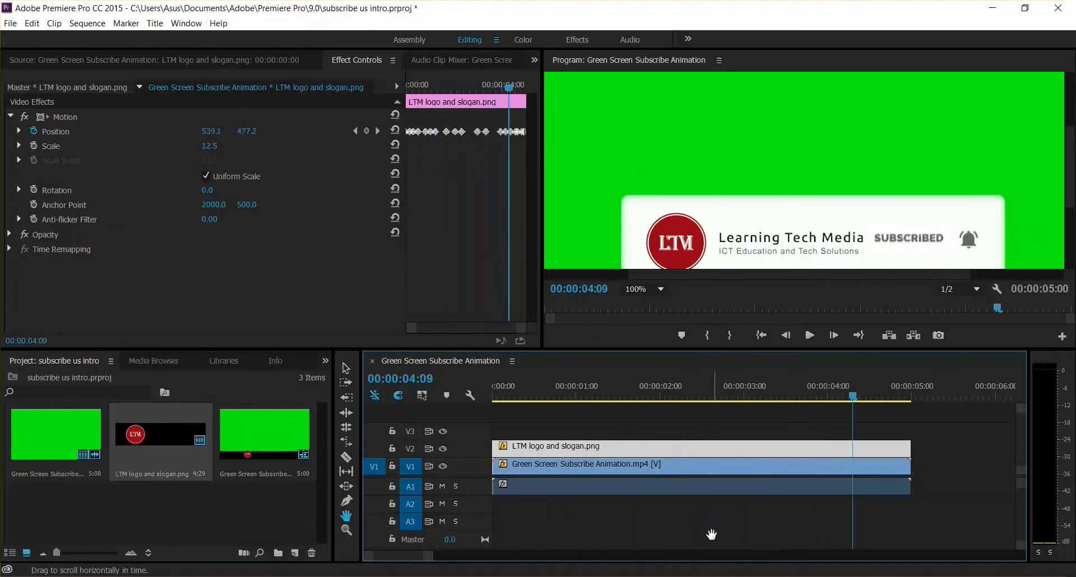
# Step: Mark the sequence's in point at 00:00:00:00 and its out point at 00:00:05:00
pyautogui.click(901, 398)
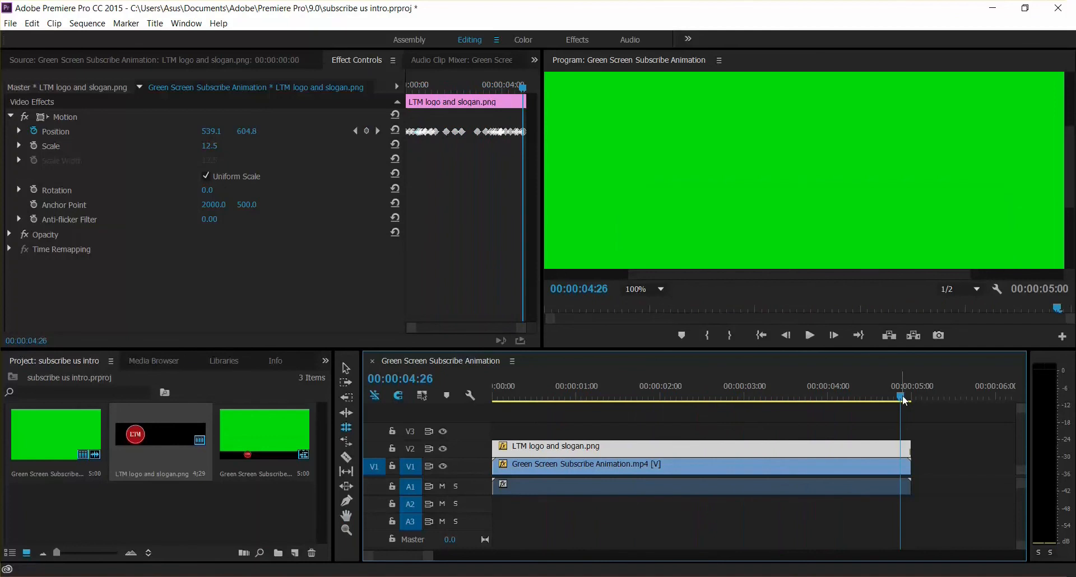
pyautogui.moveTo(903, 400); pyautogui.dragTo(493, 423)
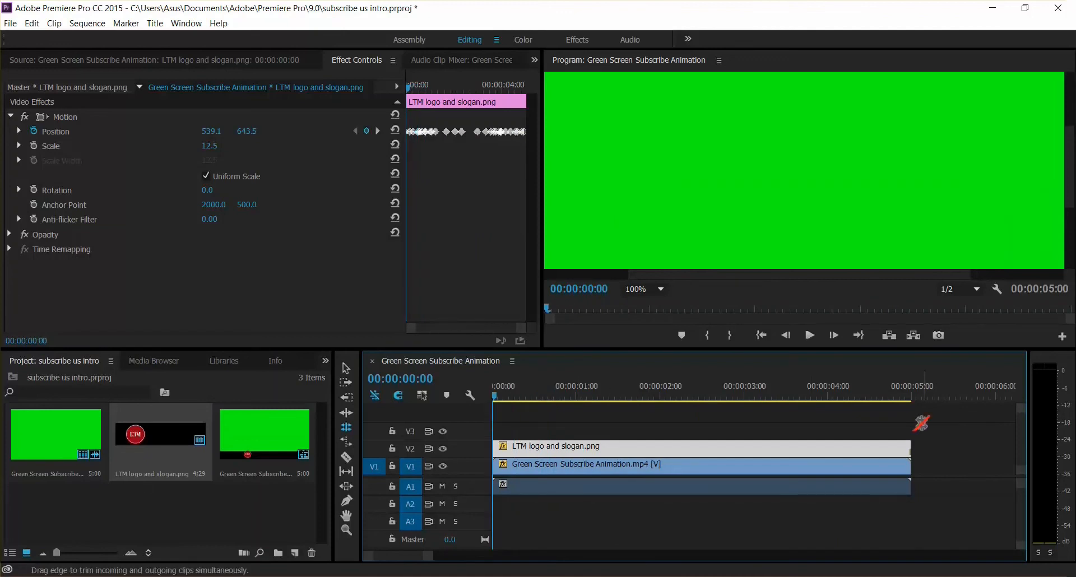
pyautogui.press('i')
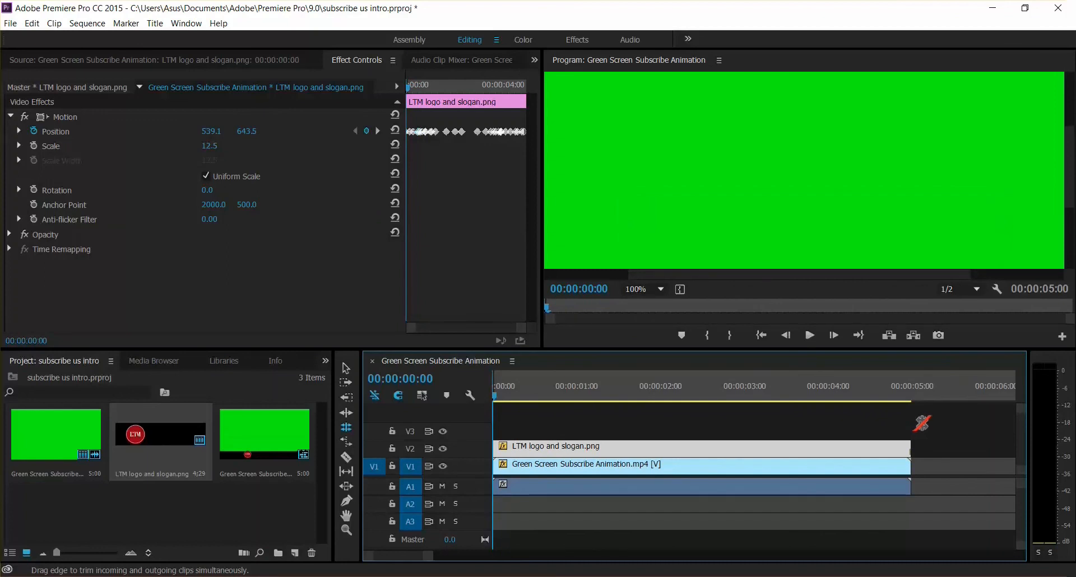
pyautogui.moveTo(495, 399); pyautogui.dragTo(913, 446)
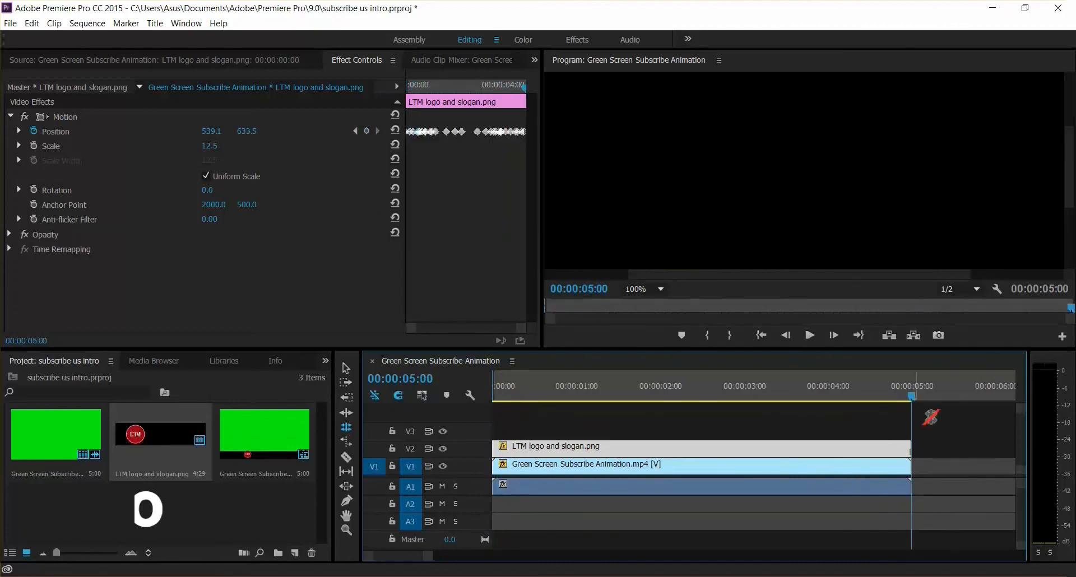
pyautogui.press('o')
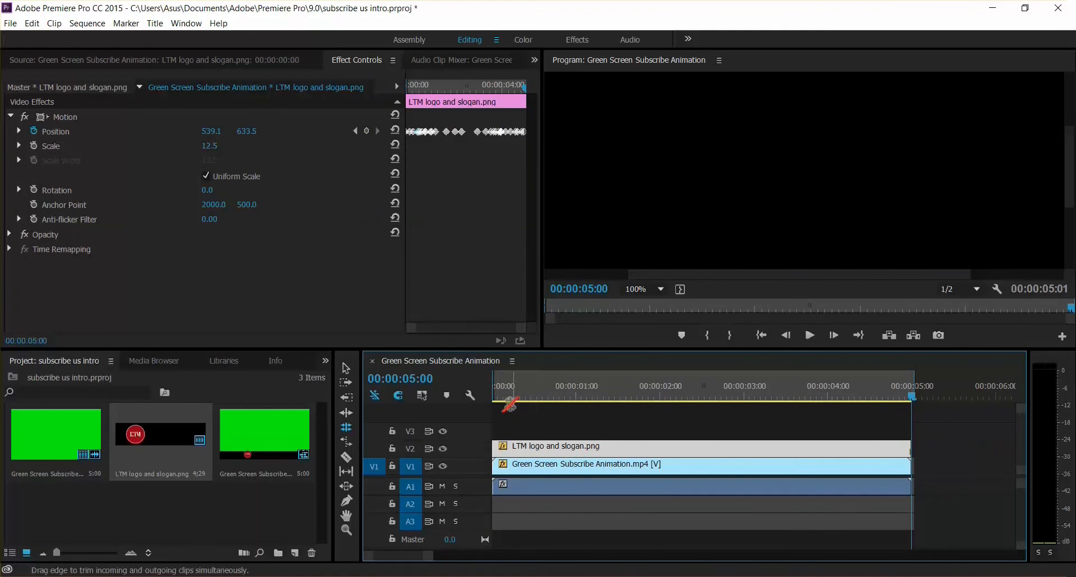
pyautogui.moveTo(913, 394)
pyautogui.mouseDown()
pyautogui.moveTo(765, 398)
pyautogui.moveTo(913, 396)
pyautogui.mouseUp()
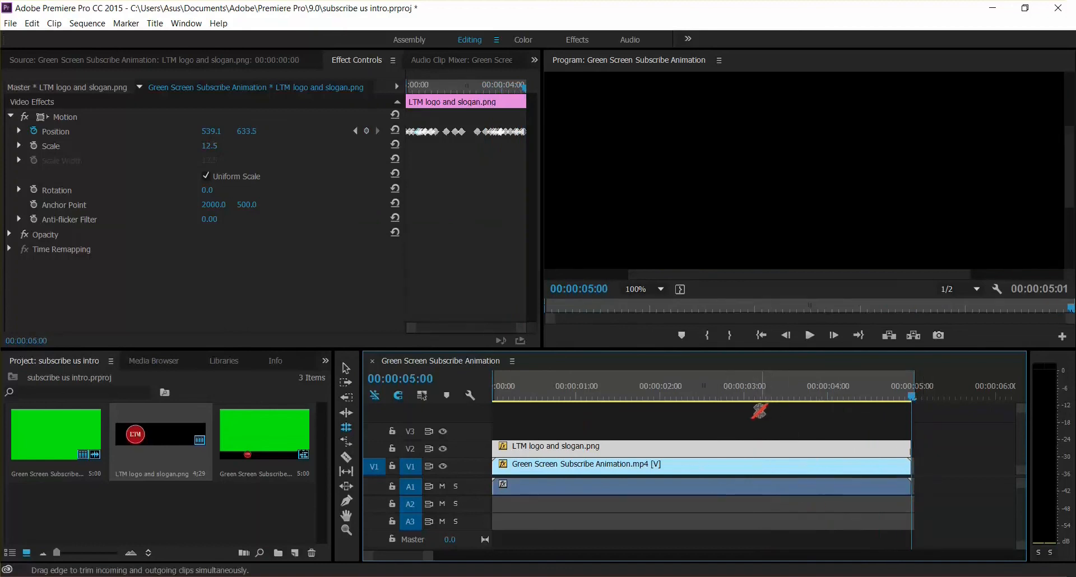
pyautogui.moveTo(914, 396); pyautogui.dragTo(876, 400)
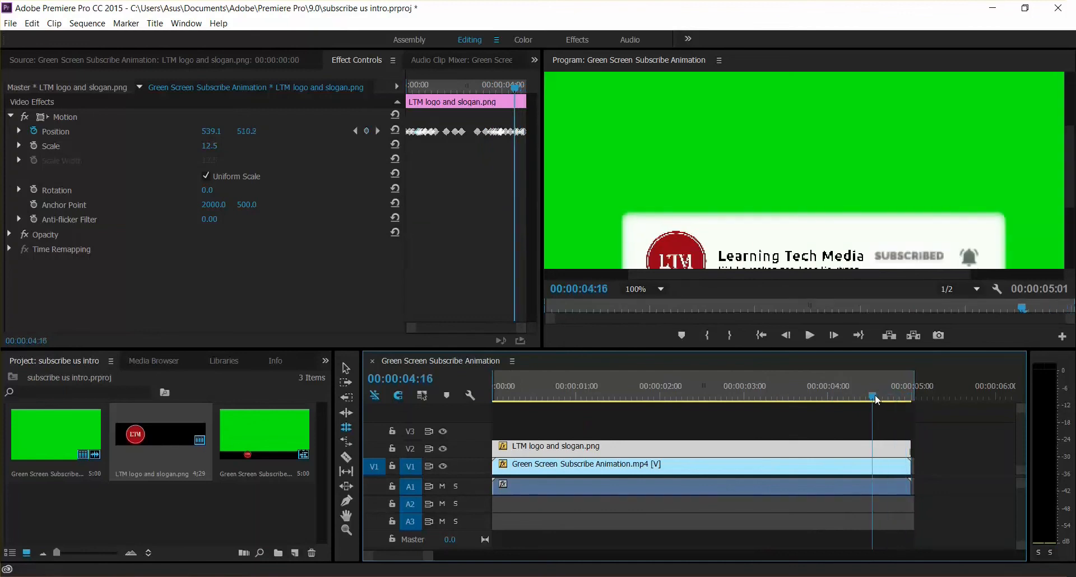
# Step: Open the sequence's export settings with the H.264 format and the Match Source - High bitrate preset
pyautogui.hotkey('ctrl', 'm')
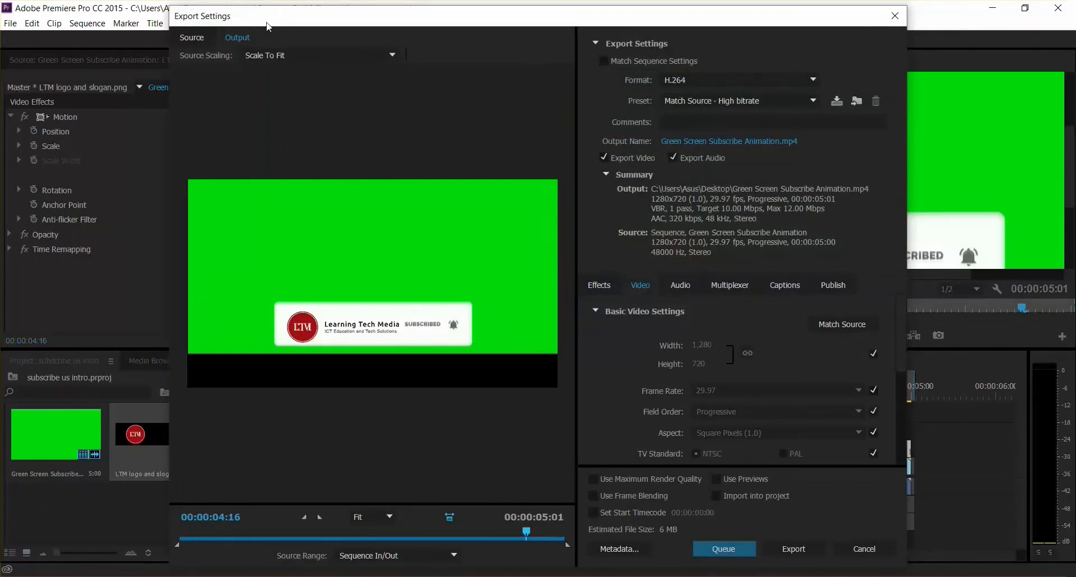
pyautogui.click(815, 78)
pyautogui.click(872, 62)
pyautogui.click(807, 100)
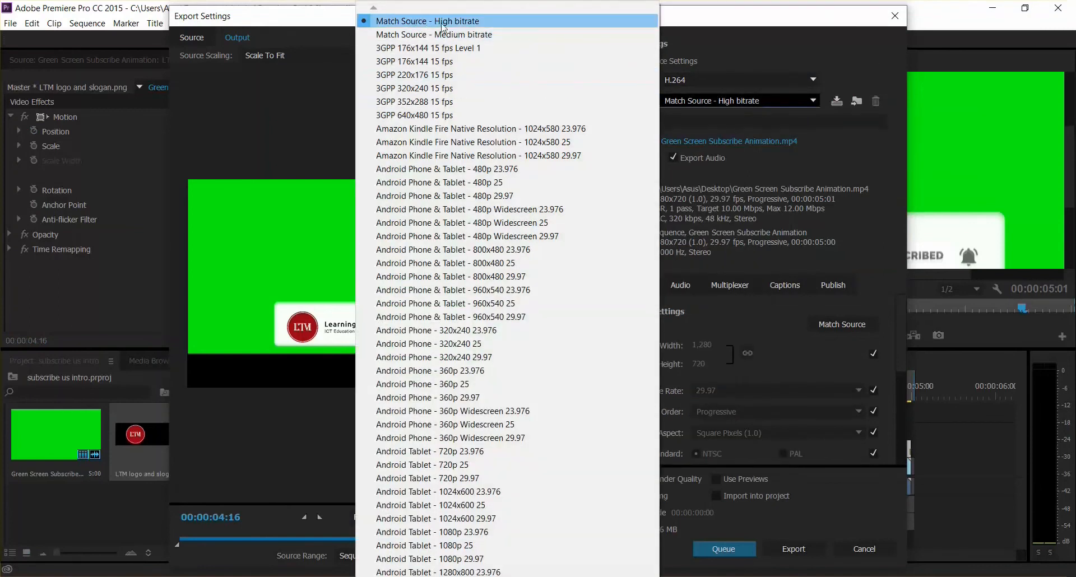
pyautogui.click(875, 116)
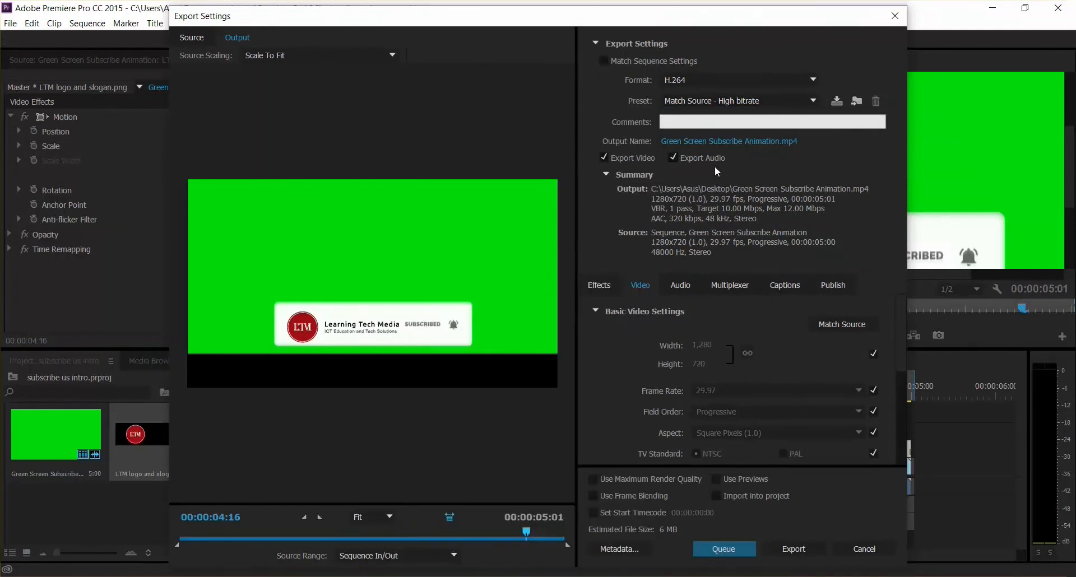
# Step: Set the export's output file to "LTM Green Screen Subscribe Animation.mp4" on the Desktop
pyautogui.click(691, 140)
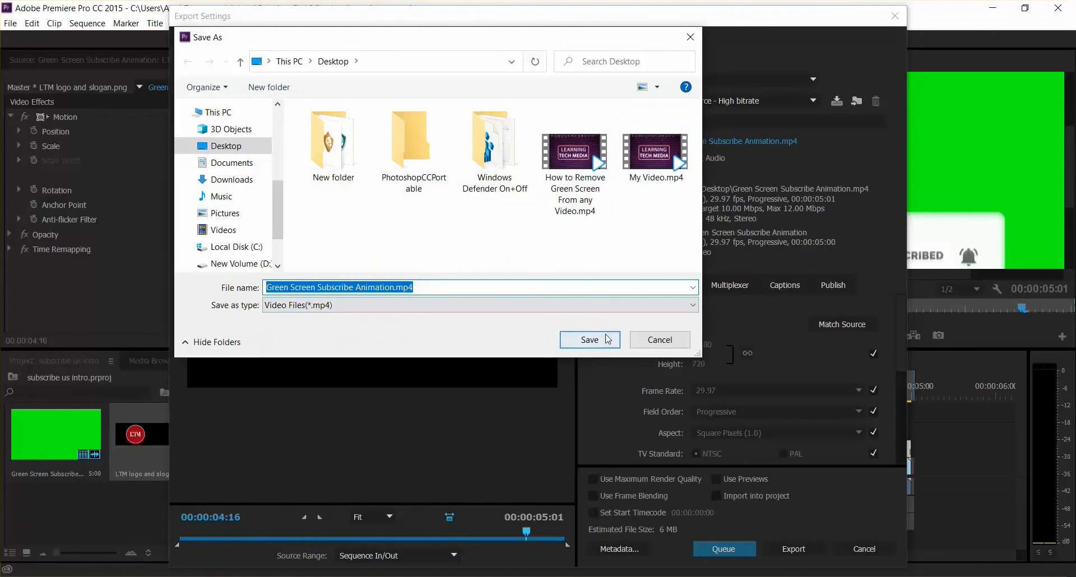
pyautogui.click(232, 146)
pyautogui.click(268, 287)
pyautogui.click(268, 287)
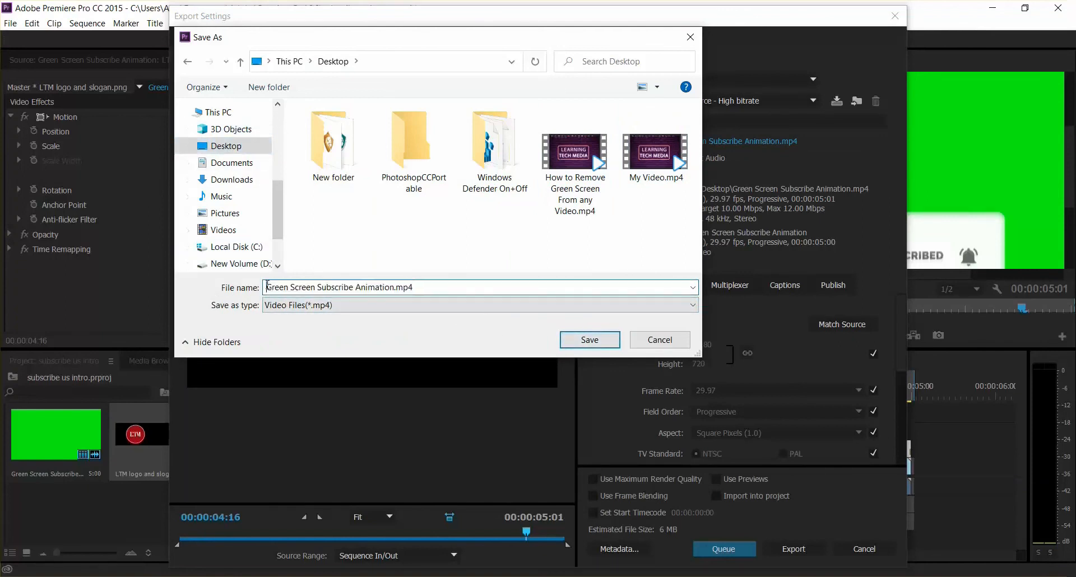
pyautogui.write('LTM')
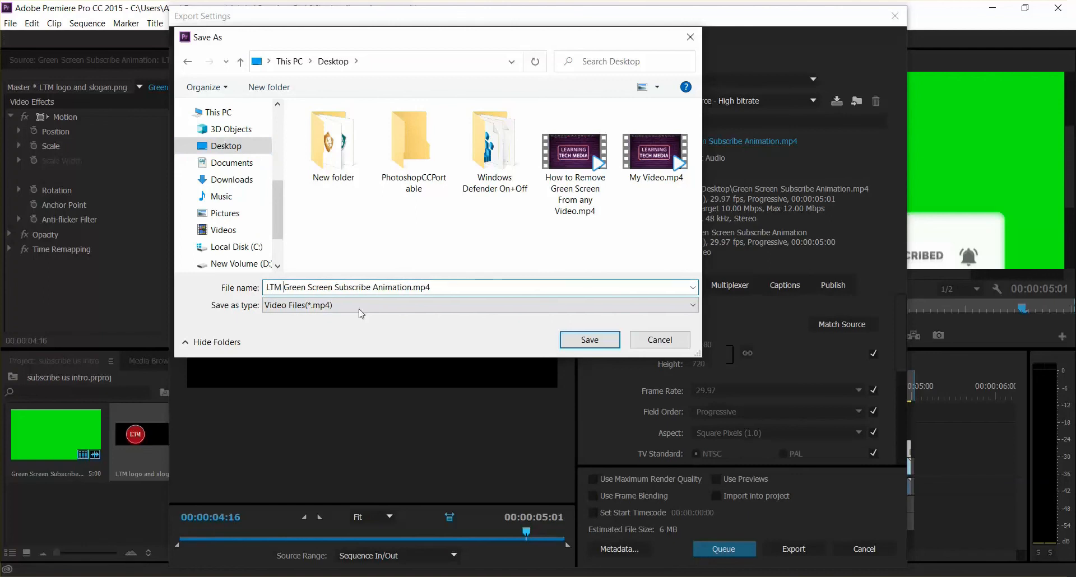
pyautogui.click(594, 335)
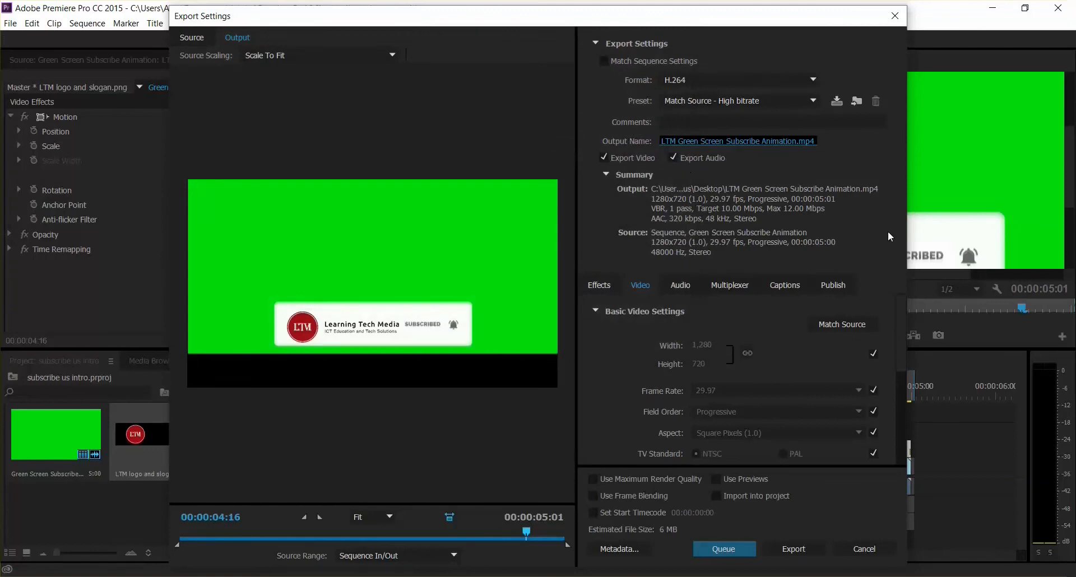
# Step: Review the remaining video settings and export the marked range of the sequence
pyautogui.scroll(-5, 861, 332)
pyautogui.scroll(5, 860, 331)
pyautogui.click(805, 550)
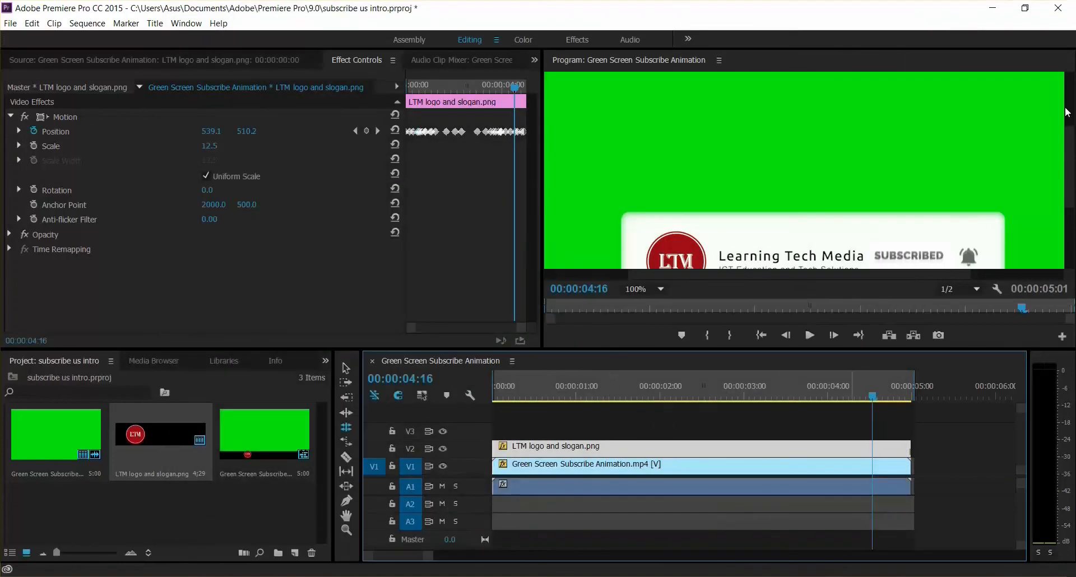
# Step: Switch to the desktop, move the exported LTM Green Screen video into clear space, play it and return to the desktop
pyautogui.click(993, 8)
pyautogui.moveTo(26, 373); pyautogui.dragTo(720, 264)
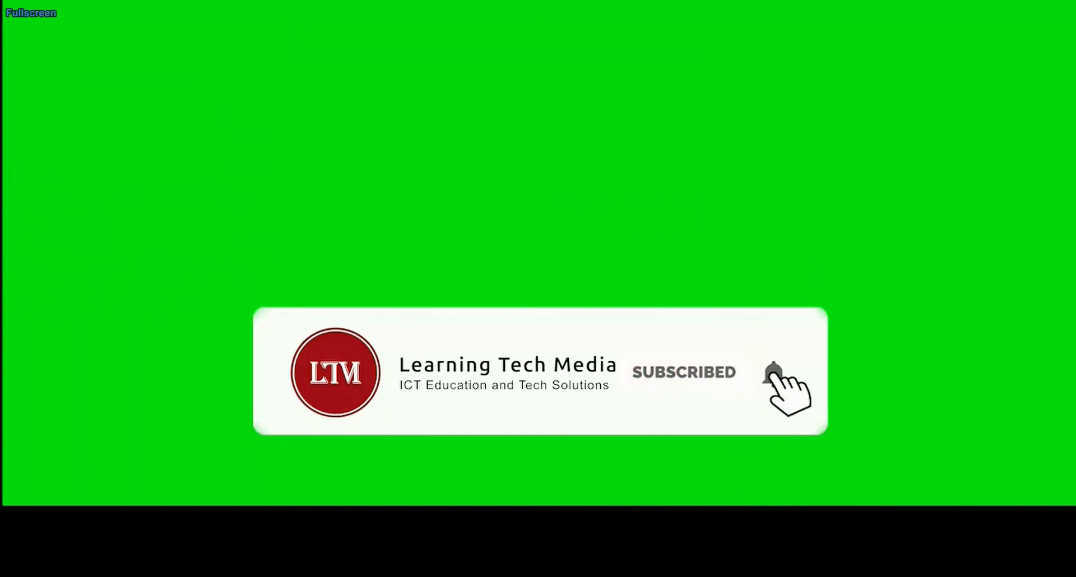
pyautogui.press('Escape')
pyautogui.click(716, 7)
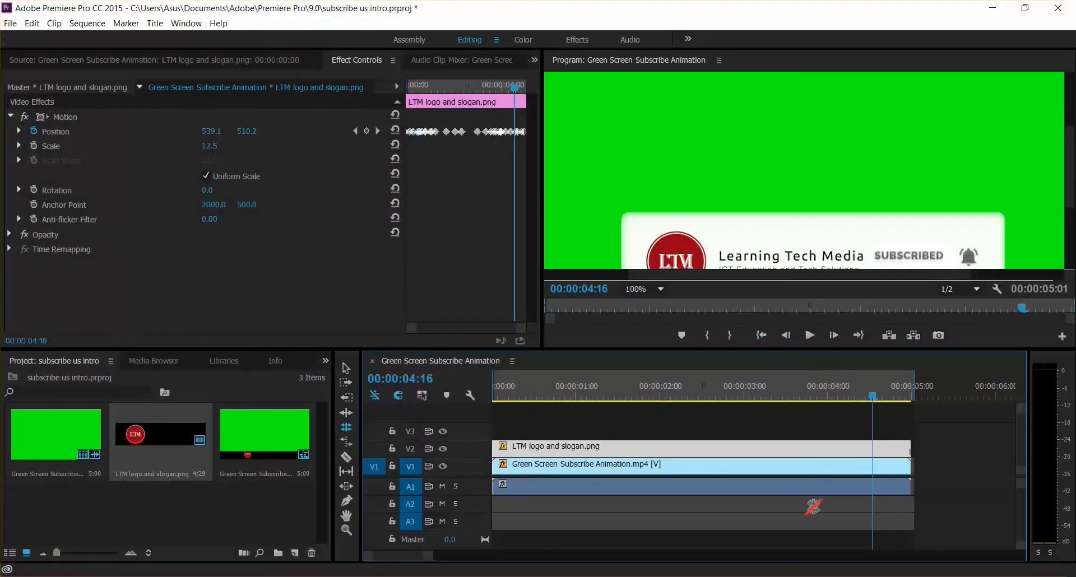
pyautogui.click(990, 9)
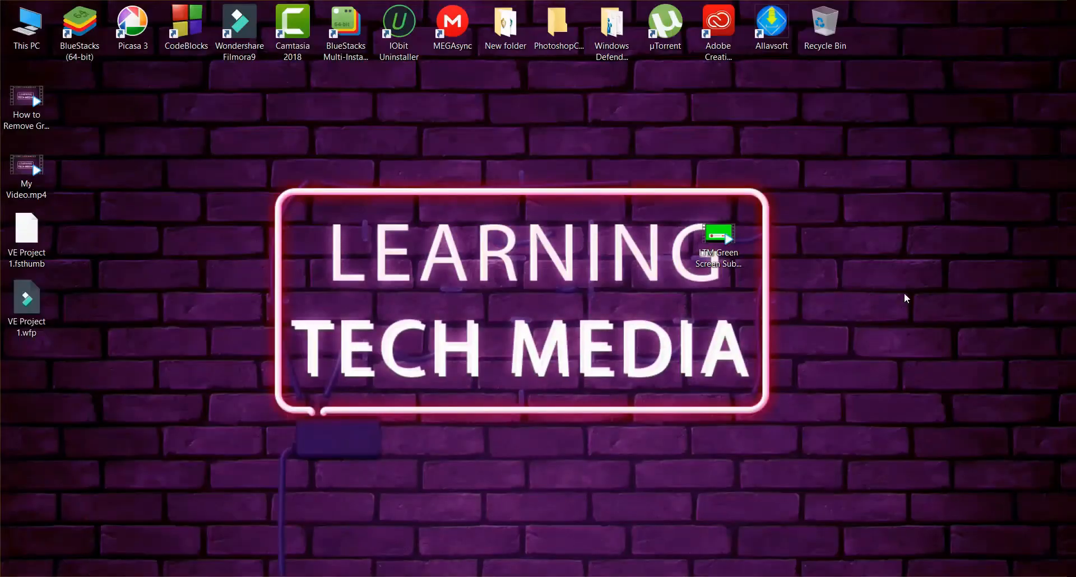